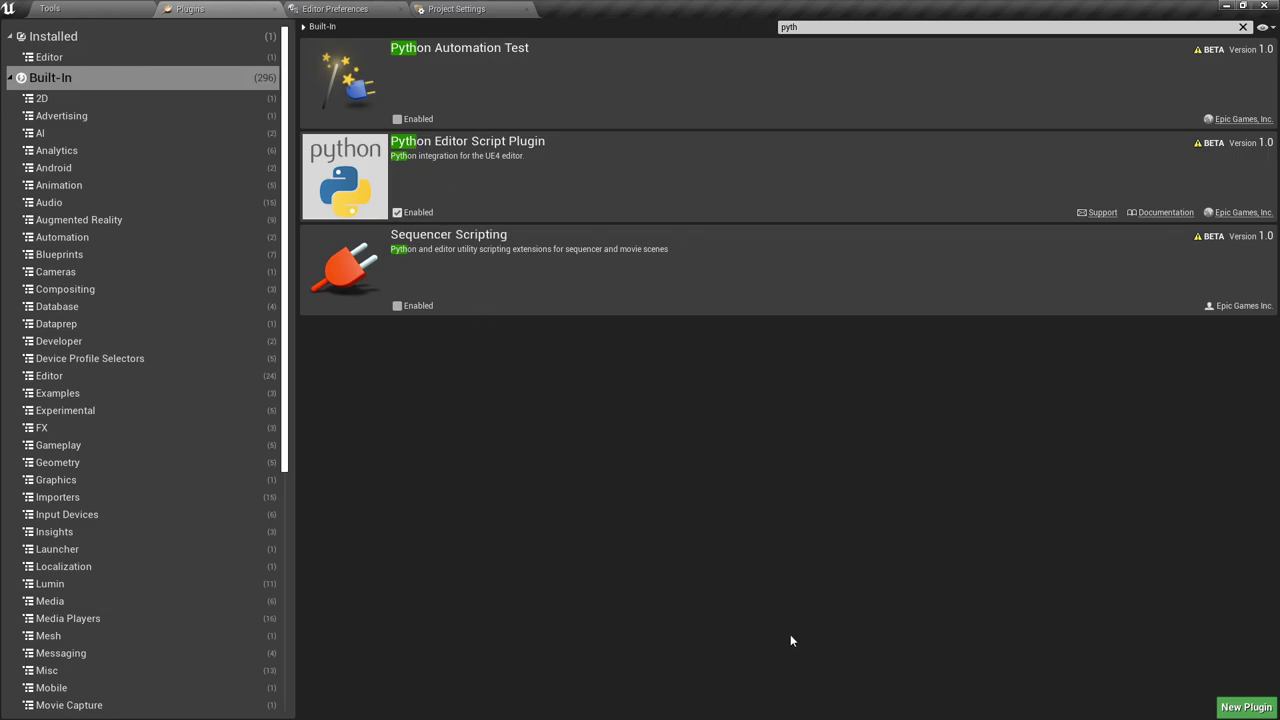
- Filter Editor Preferences by "cp" to find the Use Less CPU when in Background option, and open Project Settings
left_click(318, 8)
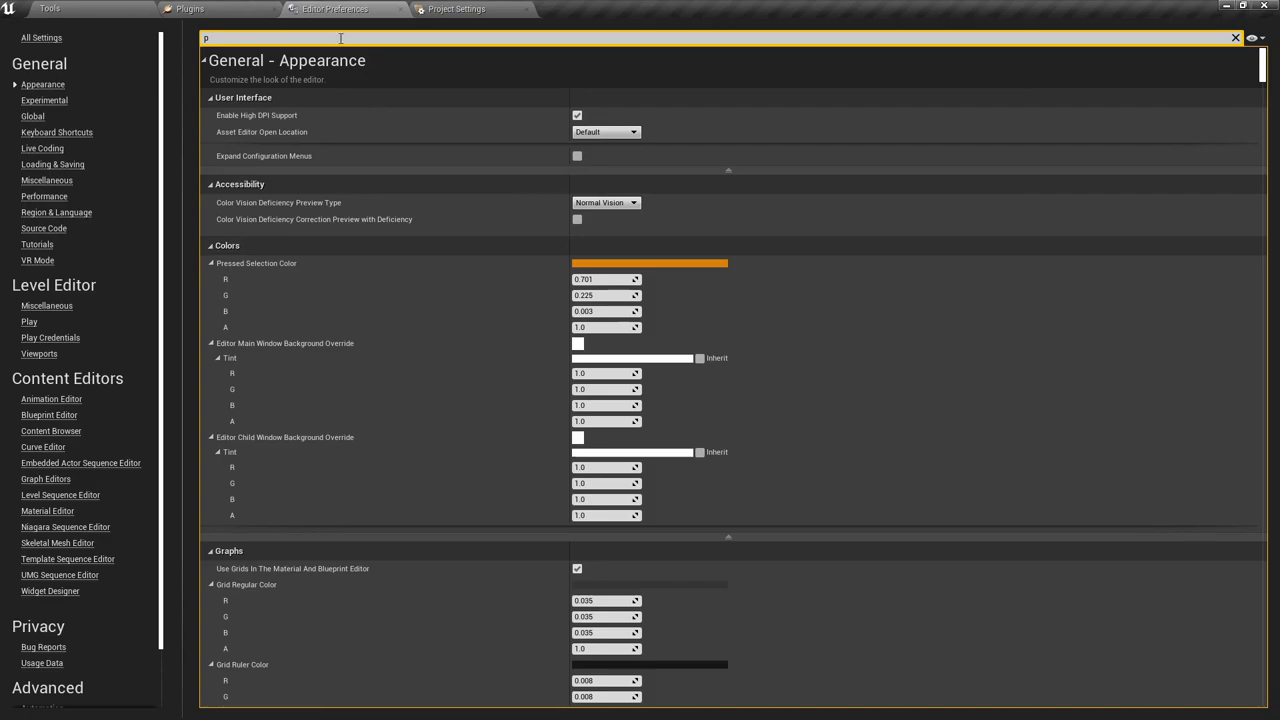
type("p")
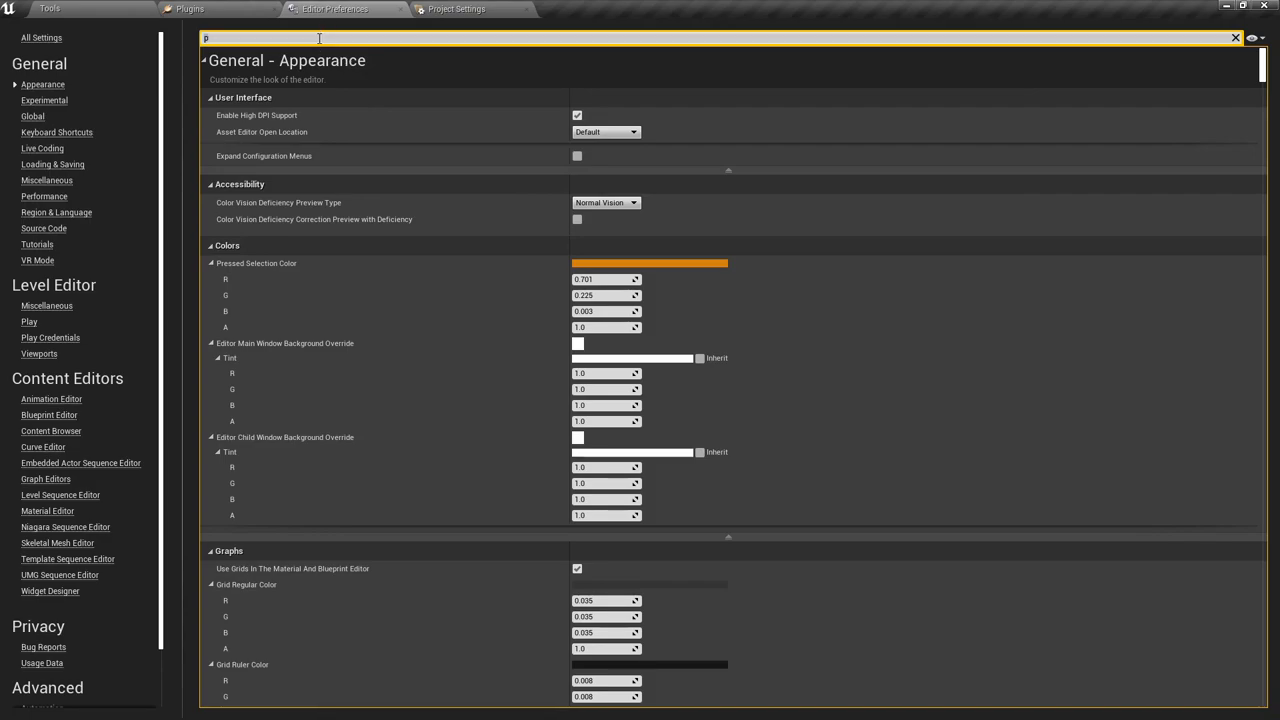
key("BackSpace")
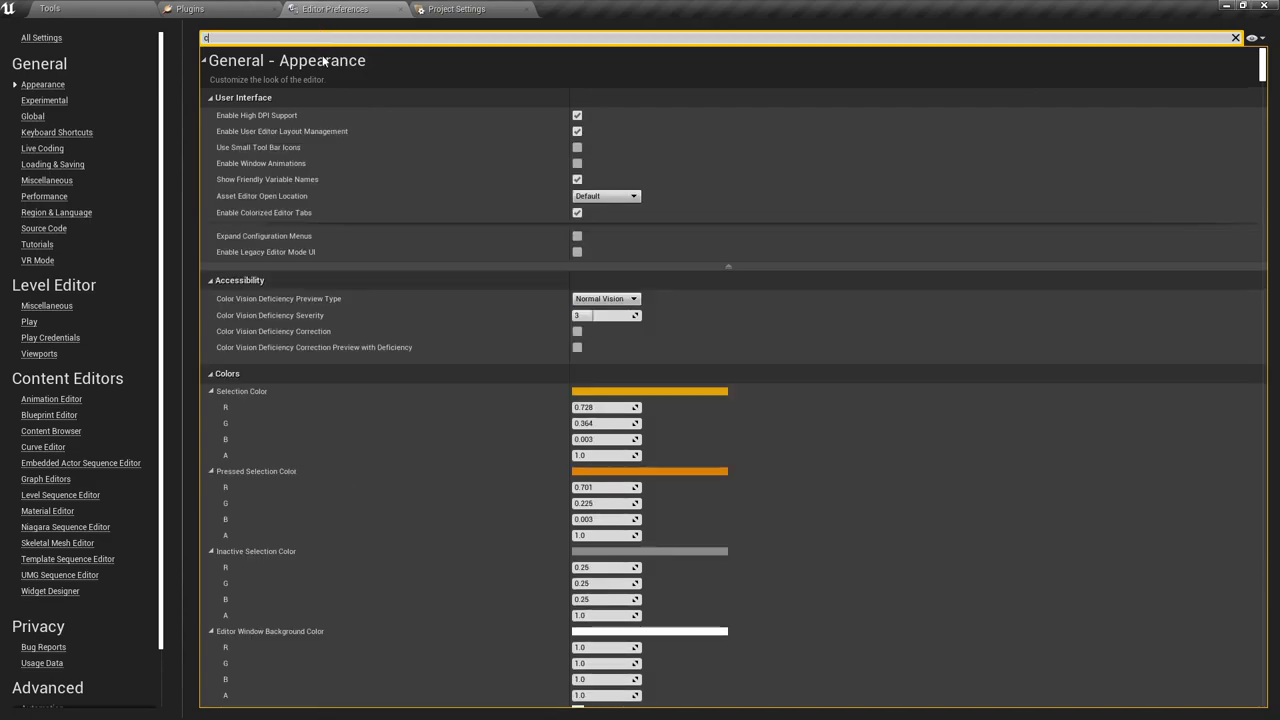
type("cp")
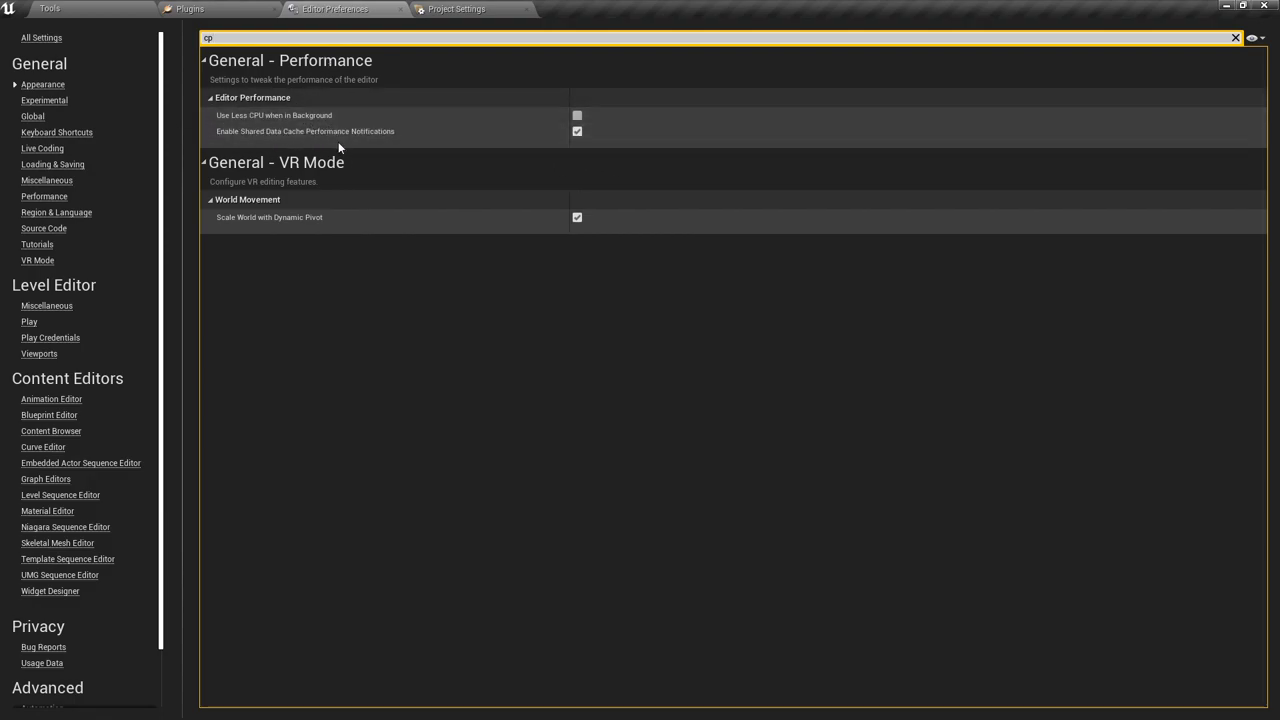
left_click(455, 8)
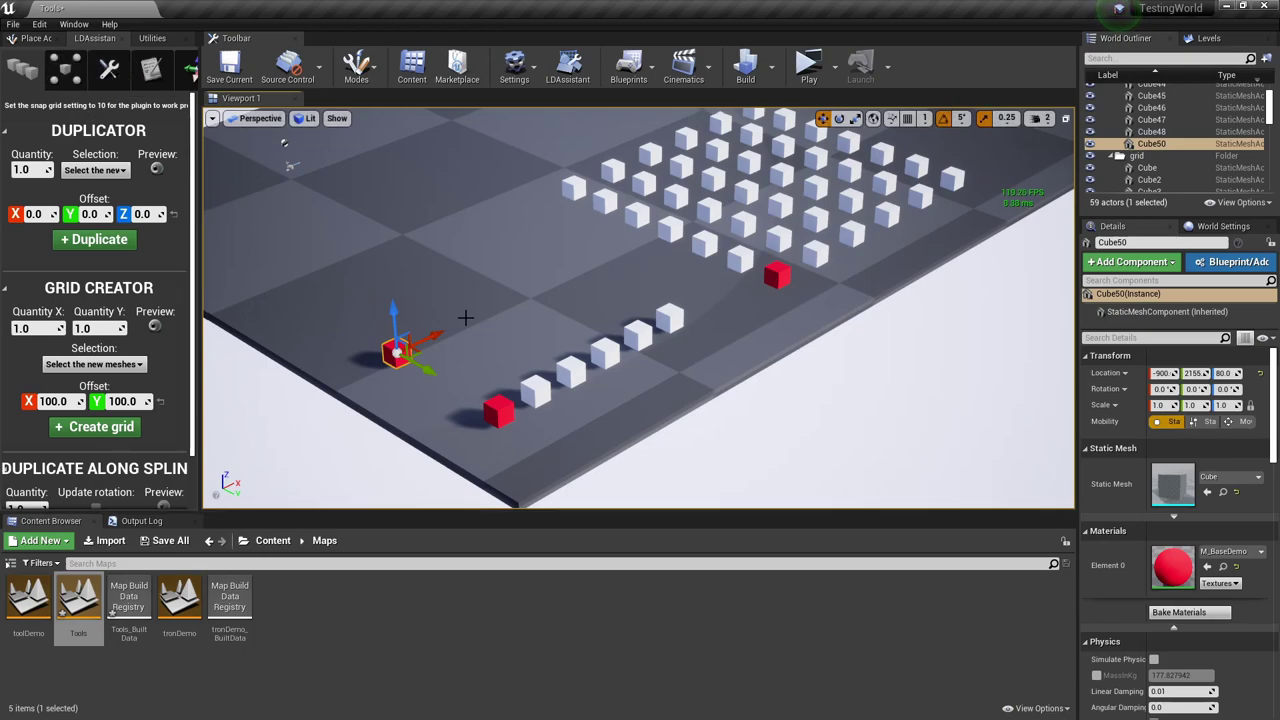
- Examine the lone red cube, the cube row and the cube grid in the level from several angles
right_click_drag(540, 417, 540, 361)
key("w")
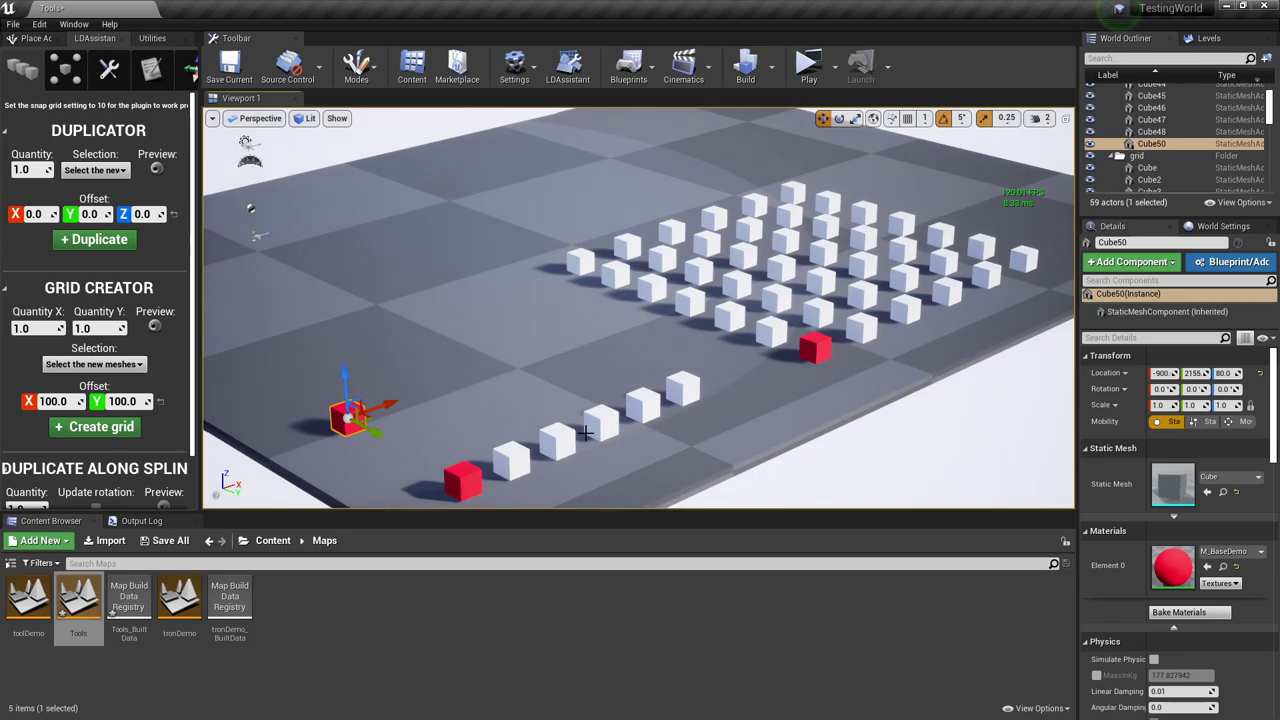
key("a")
mouse_move(580, 433)
right_mouse_down()
mouse_move(592, 433)
mouse_move(523, 431)
mouse_move(522, 442)
mouse_move(556, 414)
mouse_move(531, 414)
mouse_move(605, 431)
right_mouse_up()
key("a")
key("s")
key("s")
middle_click_drag(260, 445, 262, 420)
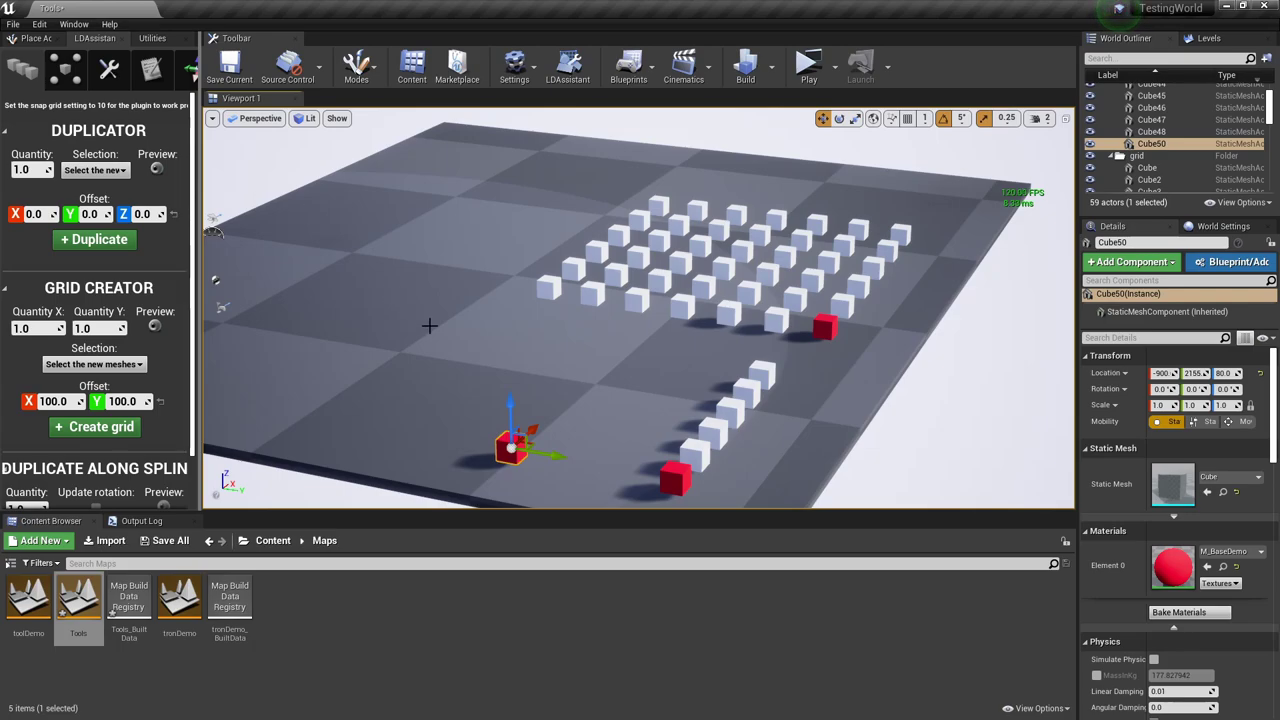
right_click_drag(516, 402, 430, 415)
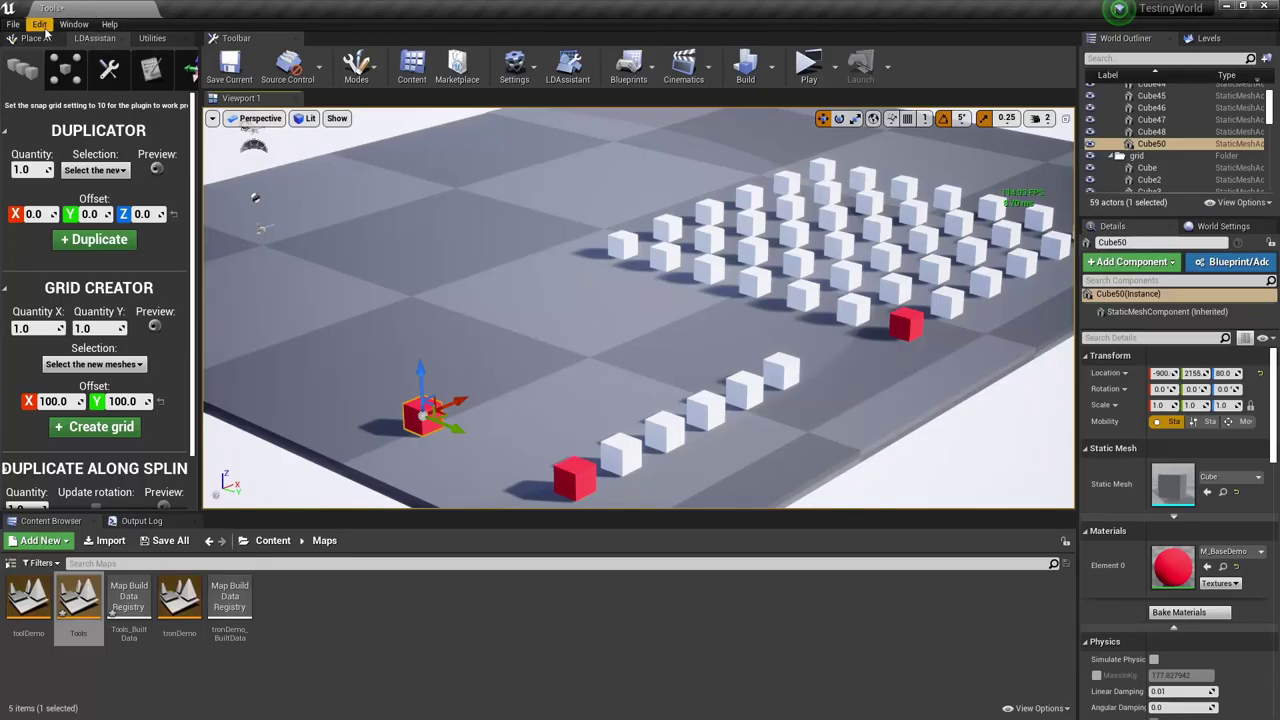
- Check the installed LevelDesign Assistant entry in the Plugins list, and return to the LDAssistant tools in the level editor
left_click(39, 24)
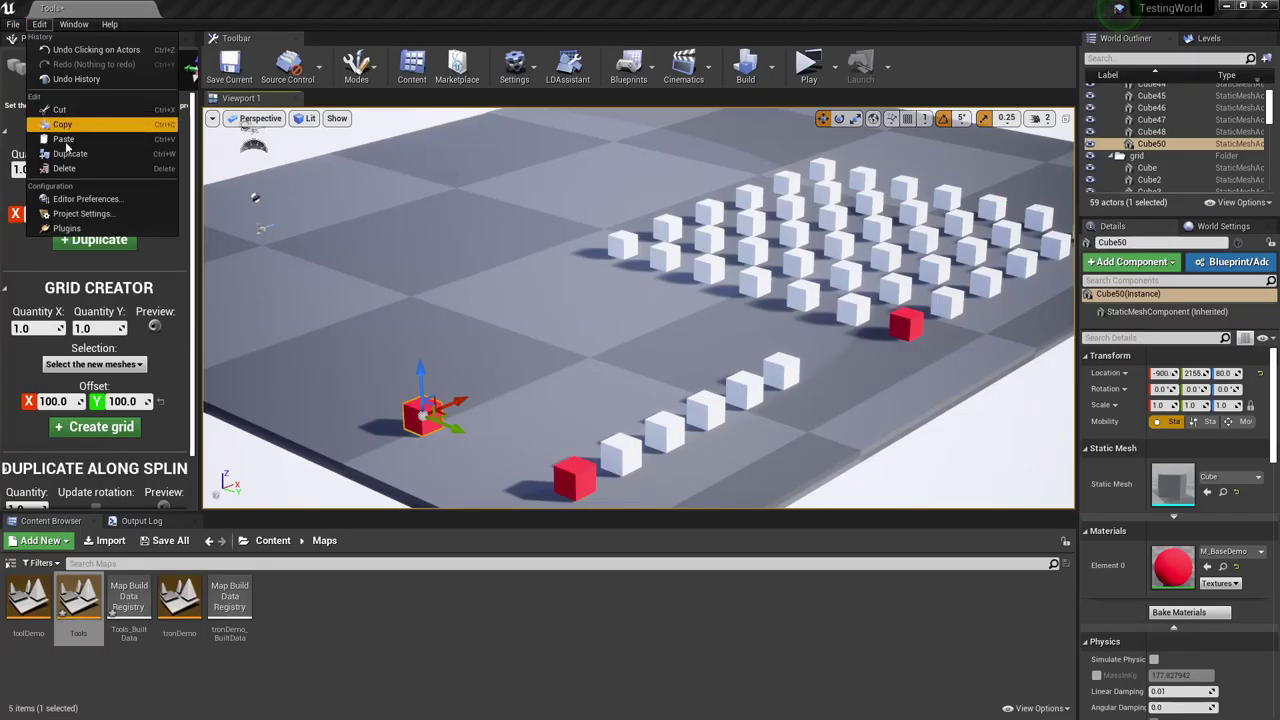
left_click(66, 228)
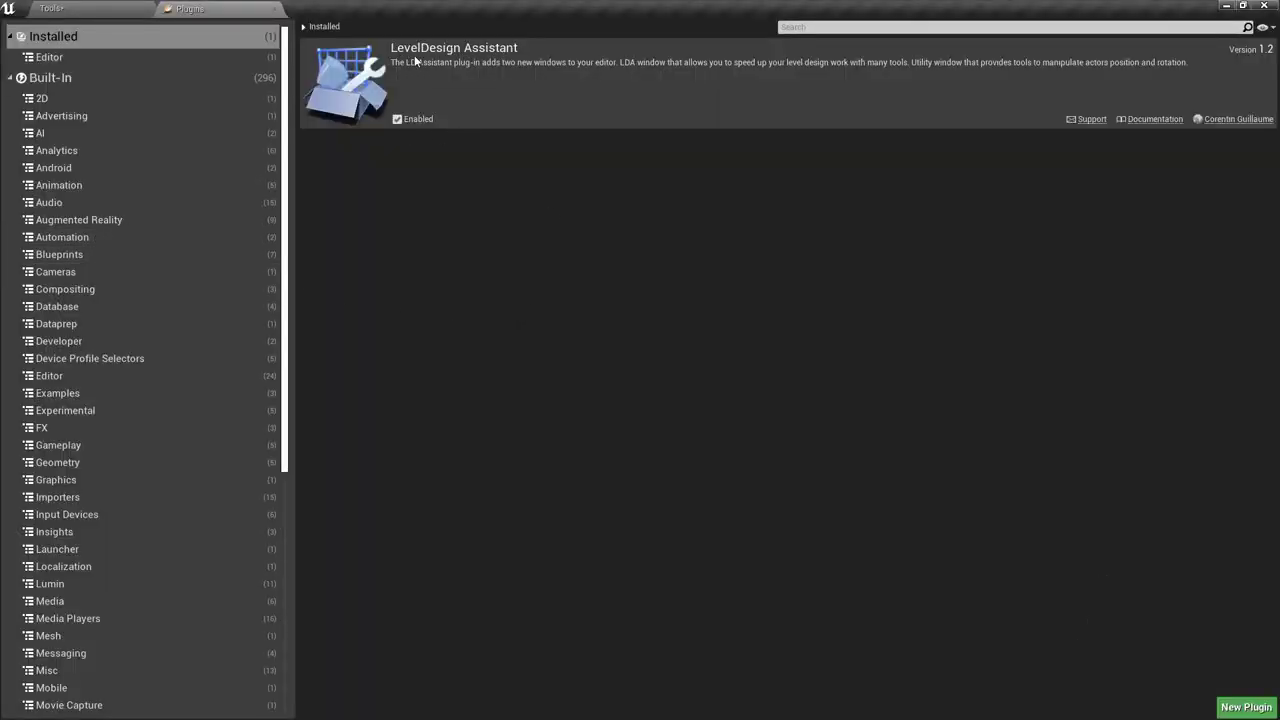
left_click(67, 58)
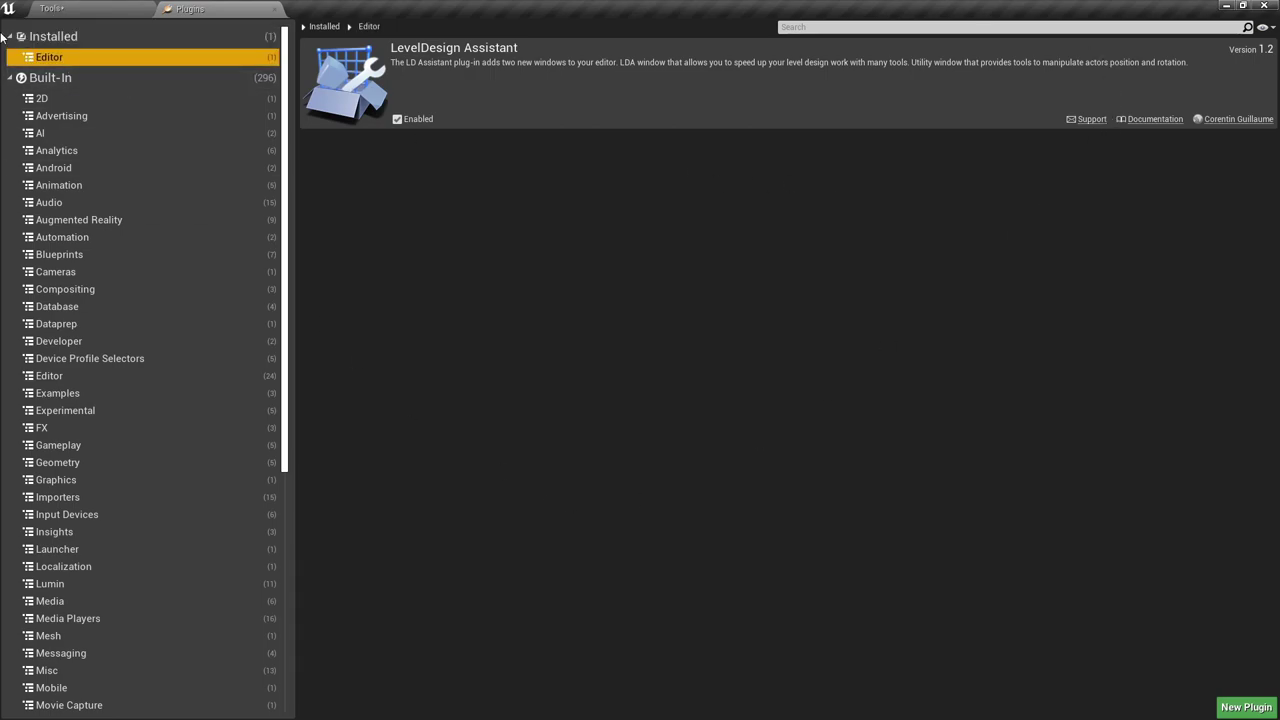
left_click(52, 8)
left_click(188, 9)
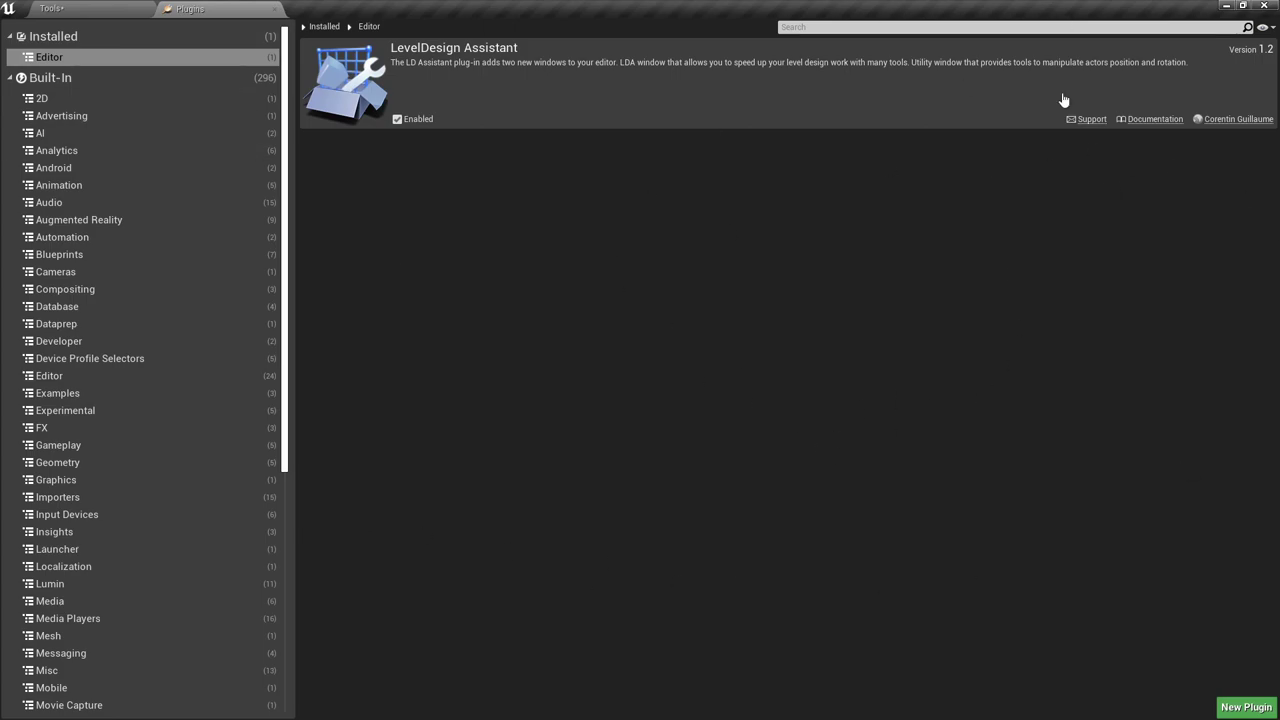
left_click(275, 11)
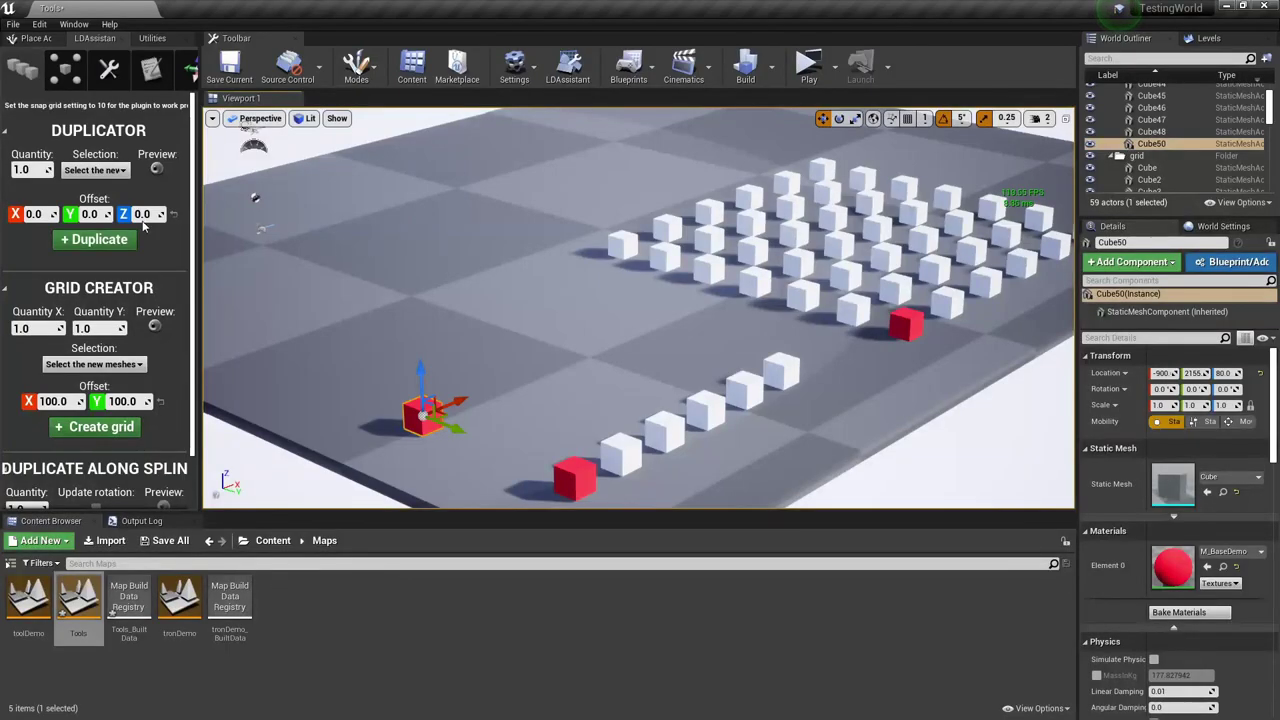
left_click(45, 38)
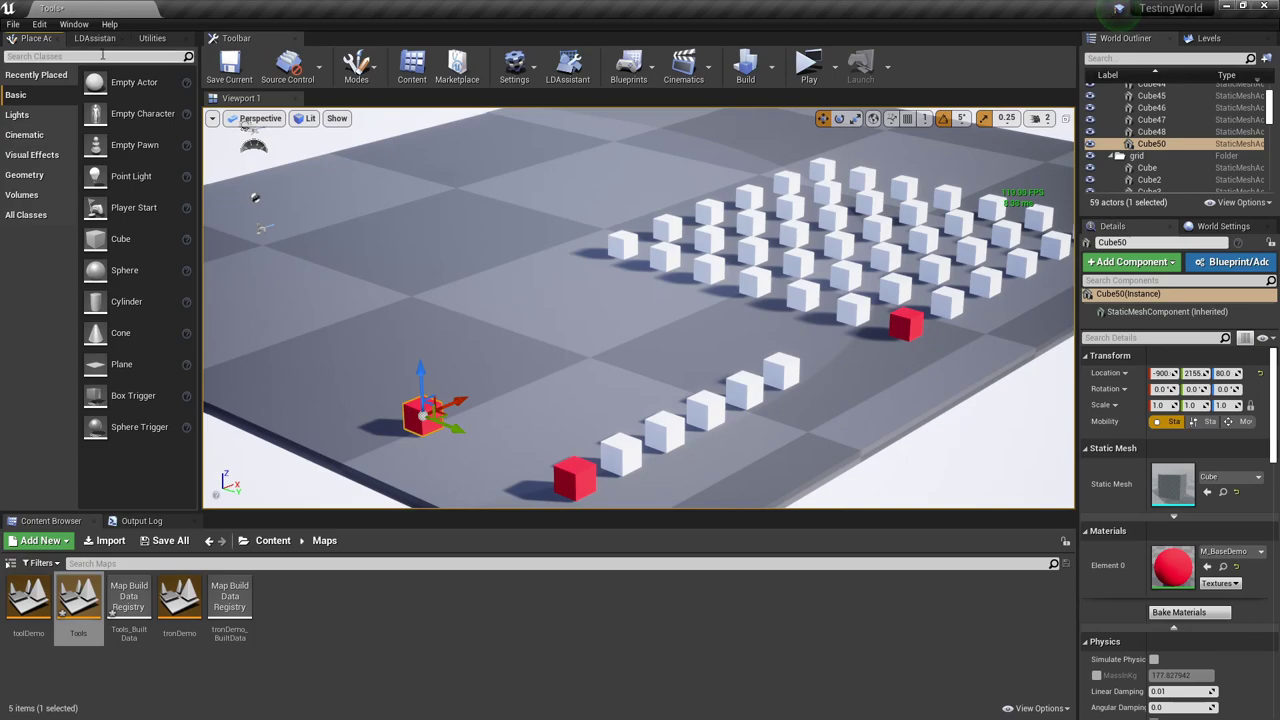
left_click(118, 39)
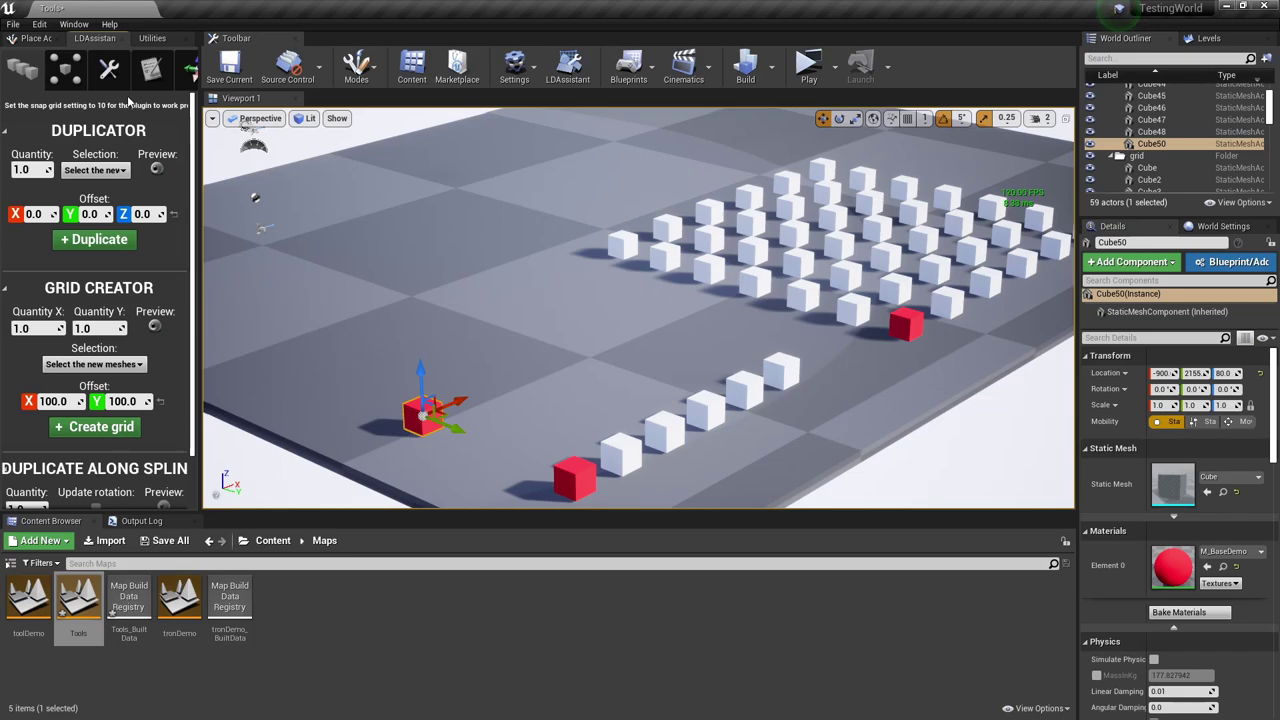
- Inspect the red cube at the start of the row, and select the lone red cube beside the row
right_click_drag(471, 270, 426, 283)
right_click_drag(471, 235, 530, 250)
right_click_drag(651, 363, 651, 363)
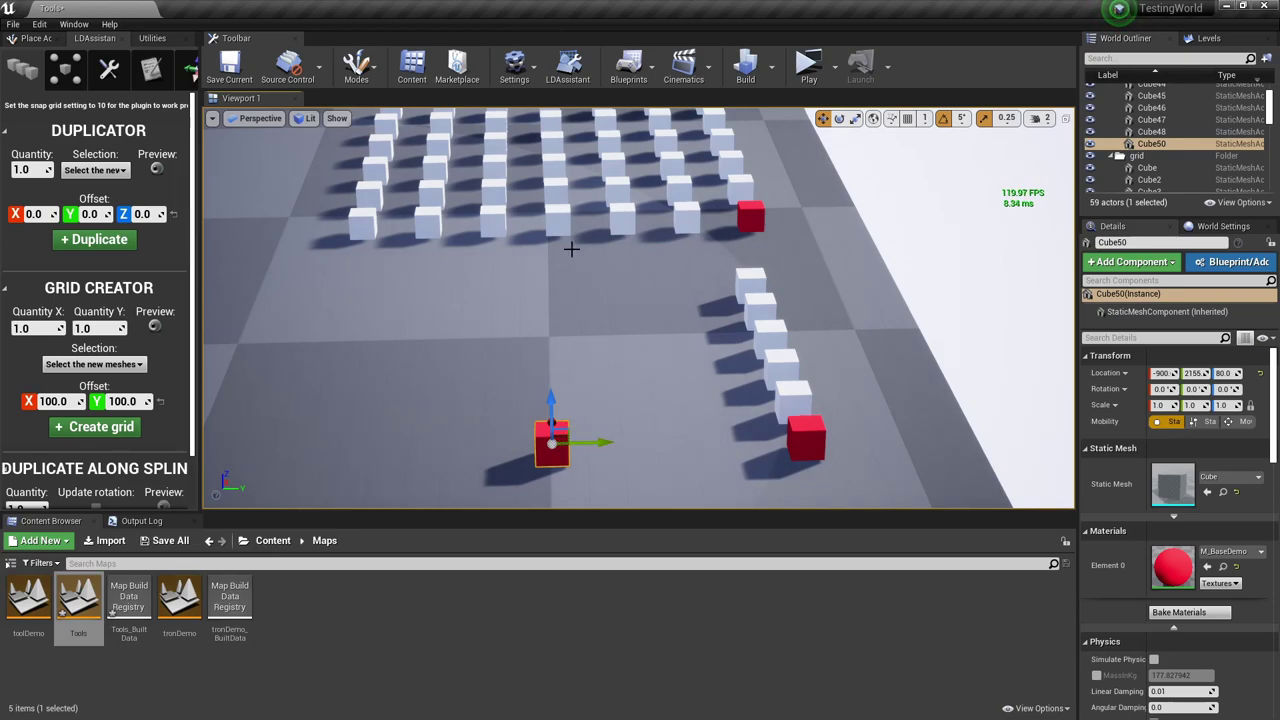
right_click_drag(712, 208, 712, 208)
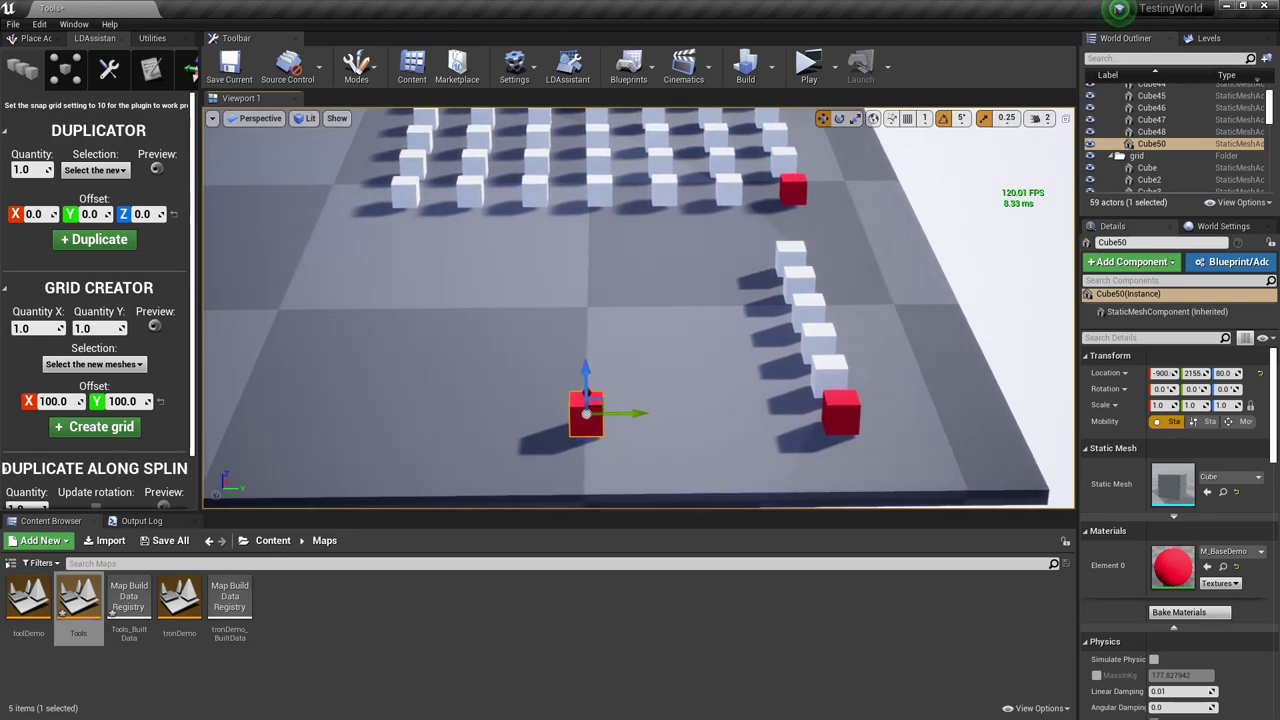
right_click_drag(686, 363, 686, 363)
left_click(688, 395)
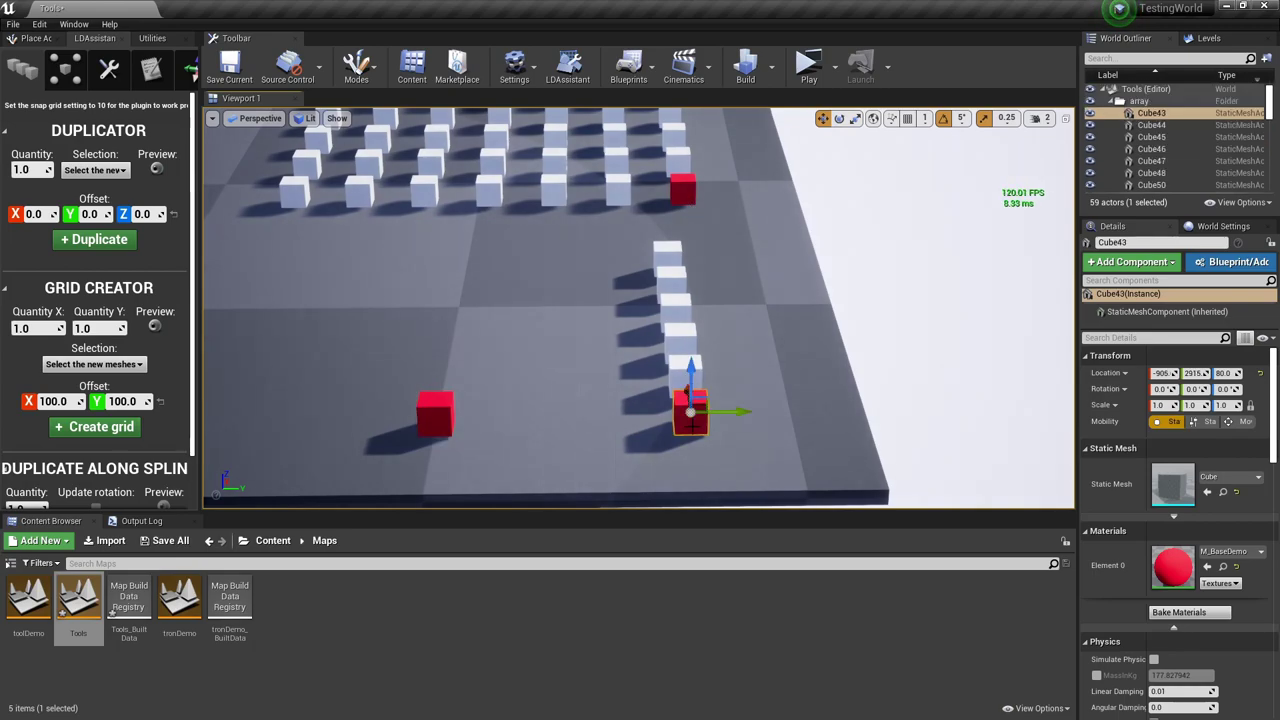
right_click_drag(685, 410, 685, 410)
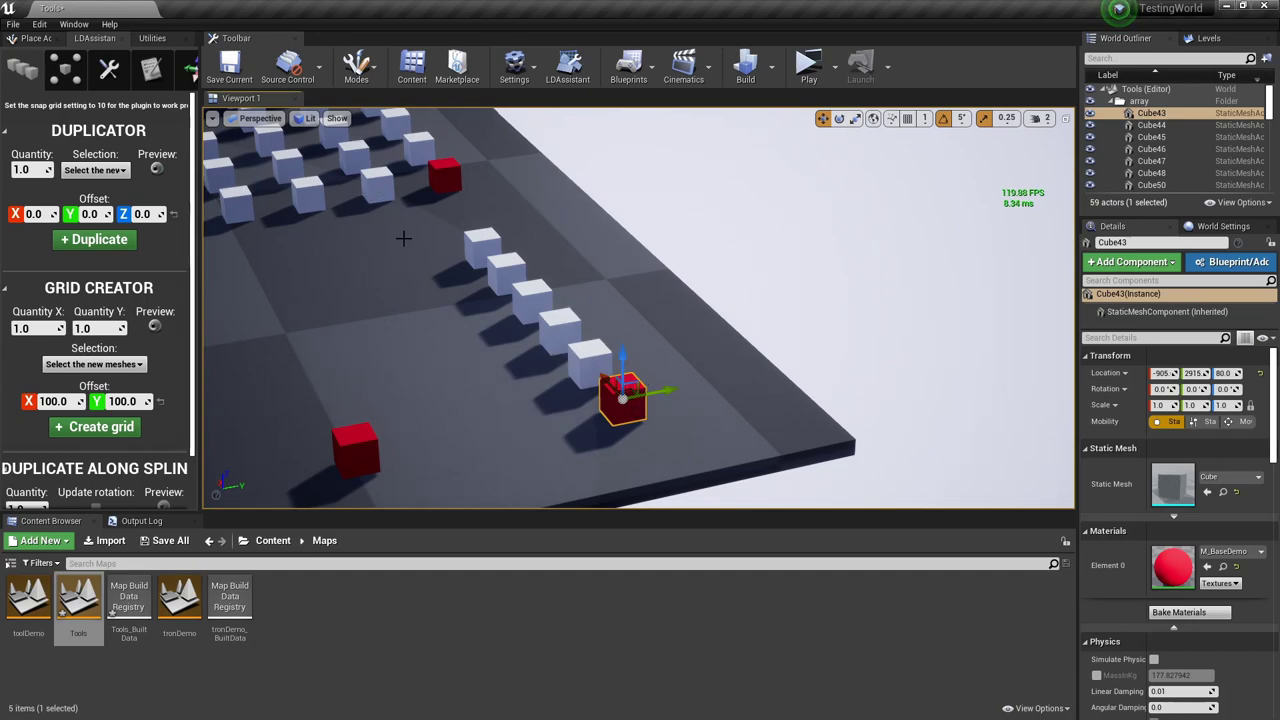
left_click(355, 448)
right_click_drag(355, 448, 310, 460)
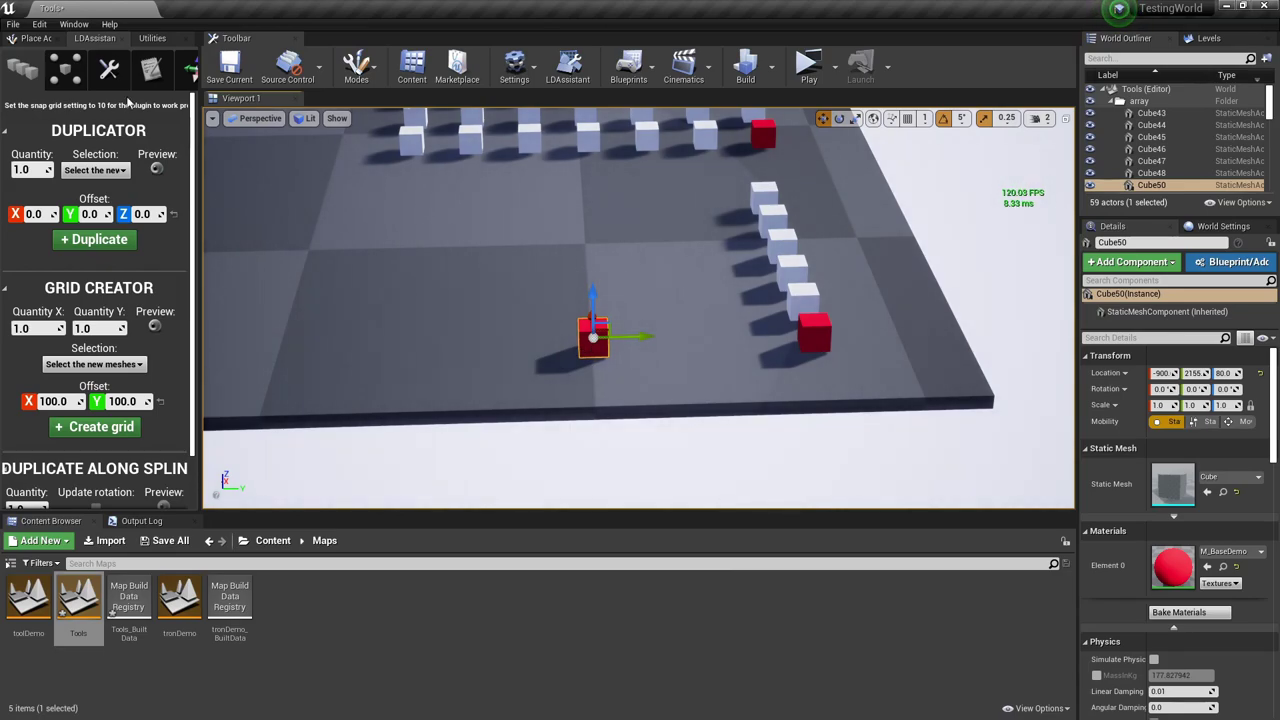
- Set the Duplicator quantity to 5 for the selected red cube, keeping the cube and the row in sight
left_click(22, 170)
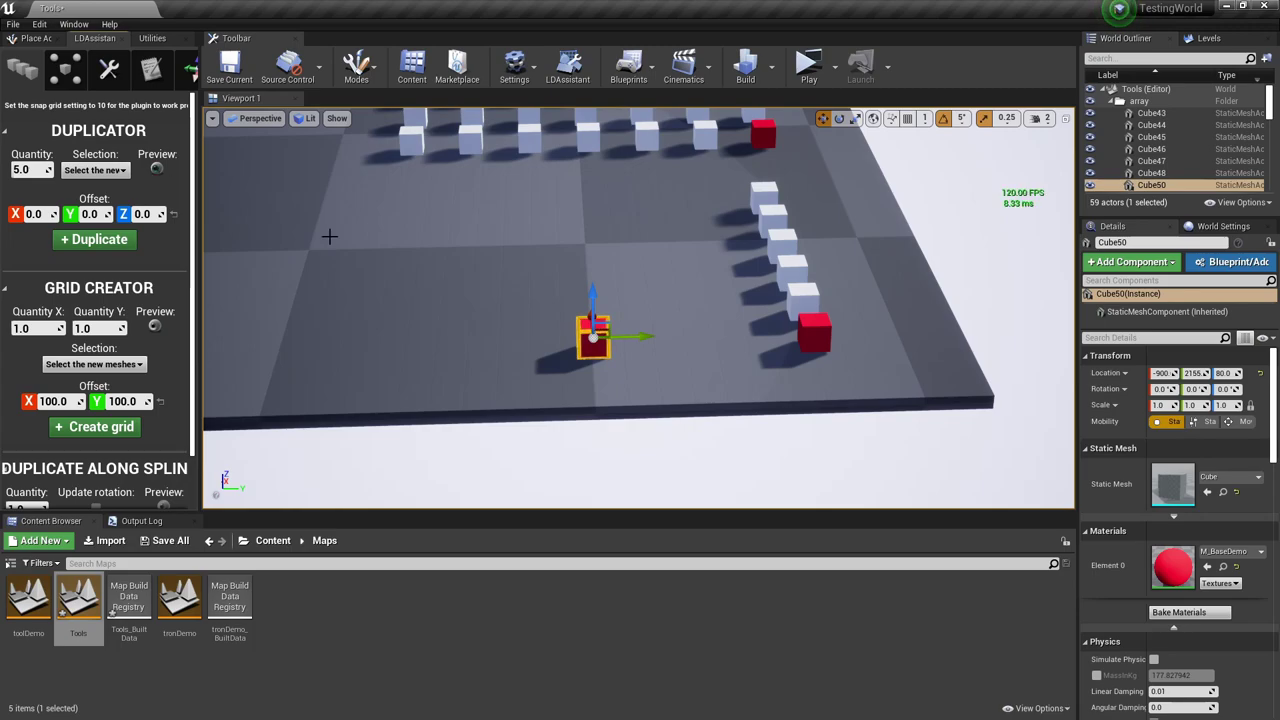
right_click_drag(329, 237, 280, 244)
key("d")
key("w")
right_click_drag(486, 297, 400, 300)
key("d")
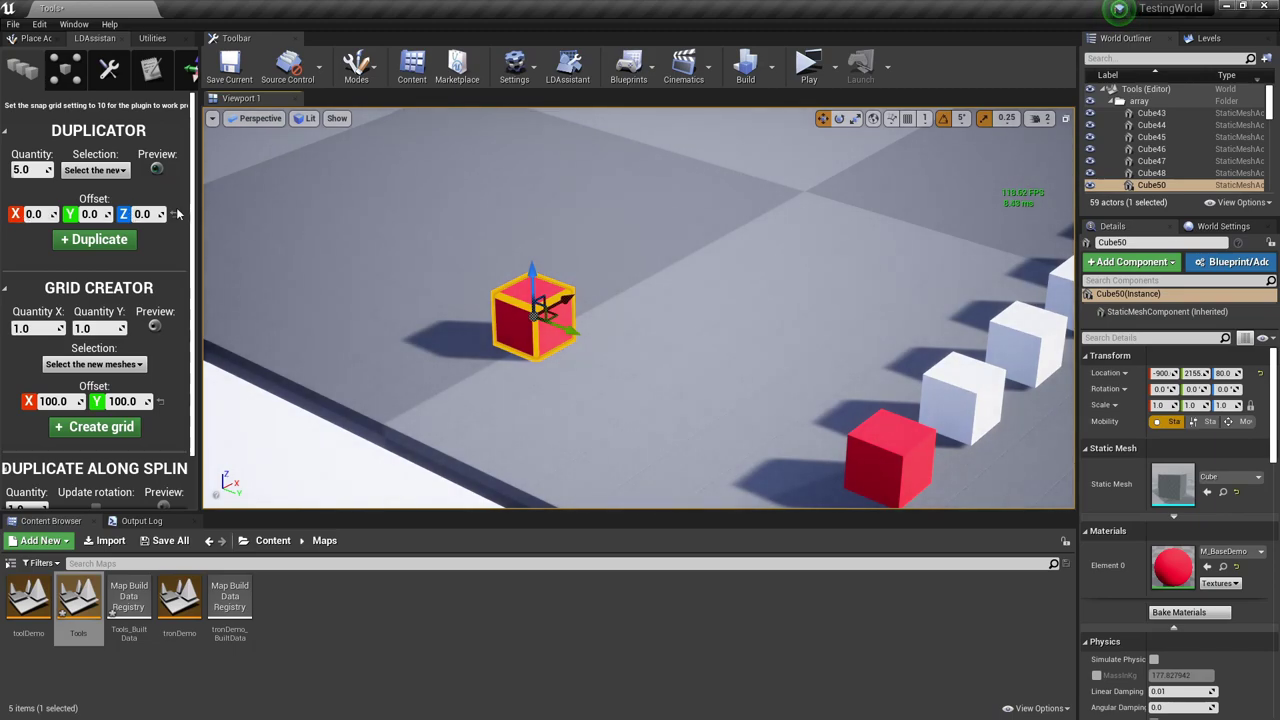
key("s")
right_click_drag(540, 313, 550, 313)
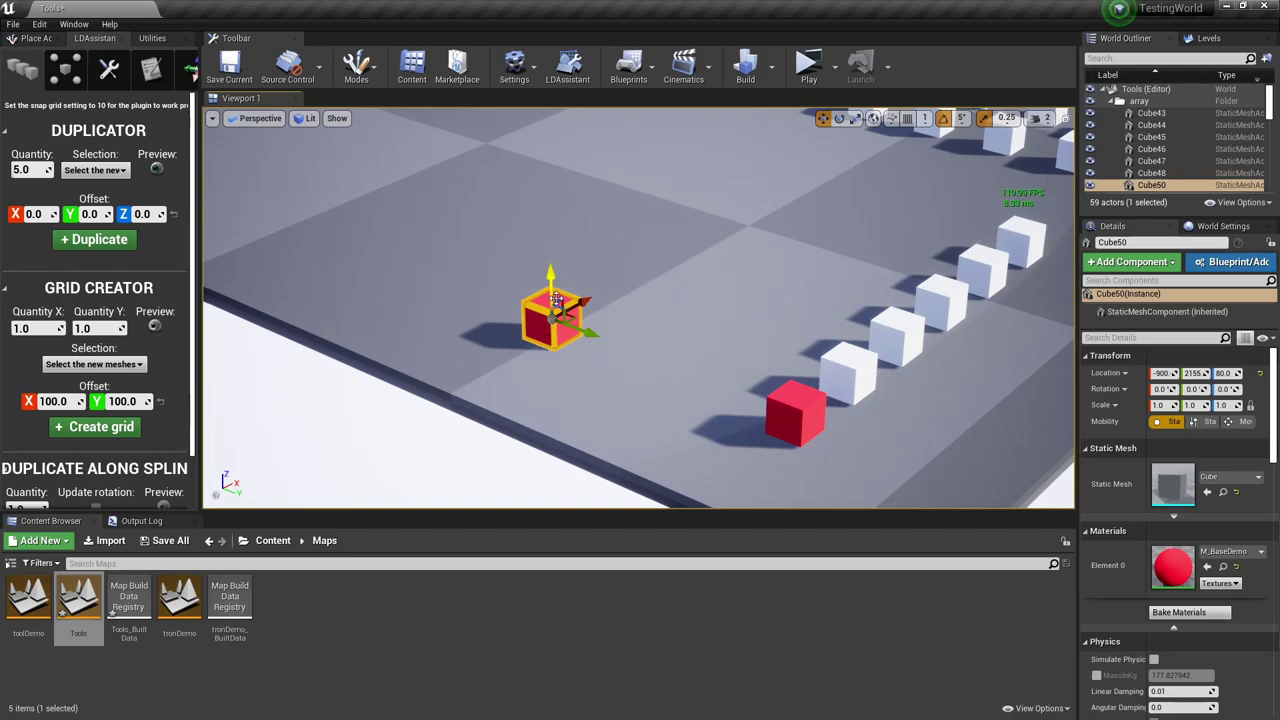
scroll(583, 295, "down", 5)
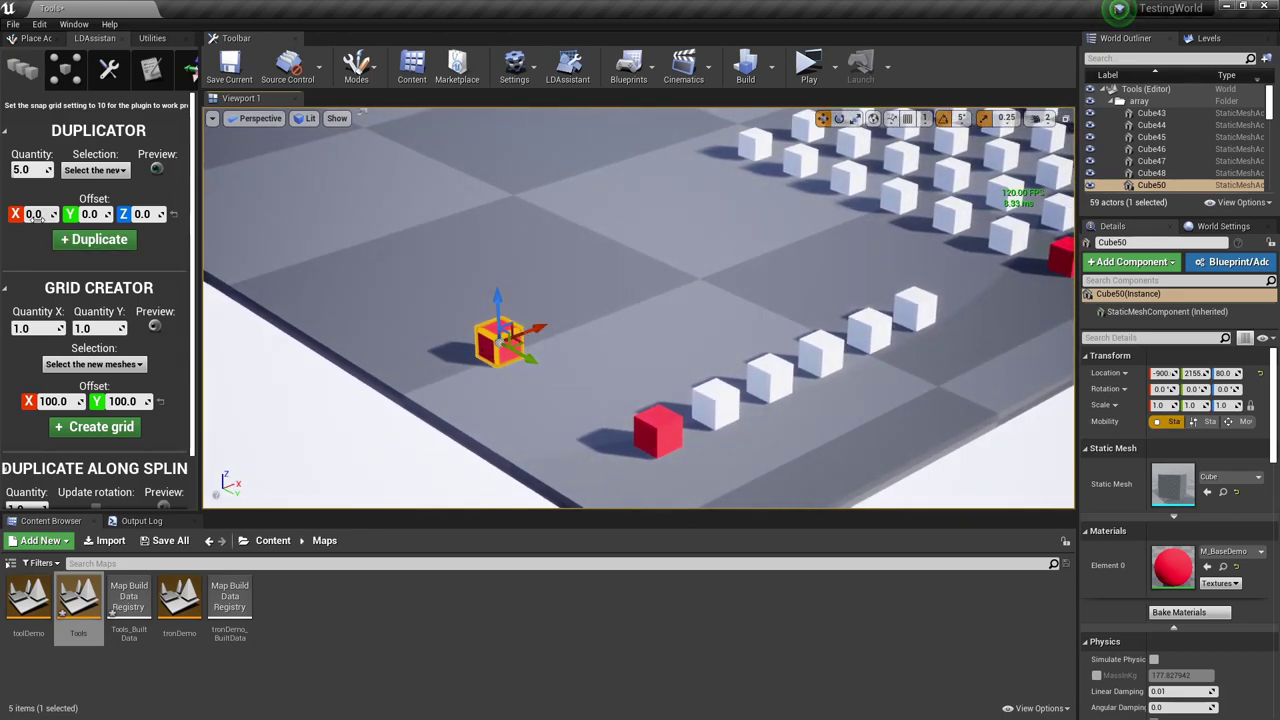
- Try spreading the previewed copies along the X axis, and reset the Duplicator's X offset to 0
left_click_drag(33, 213, 229, 213)
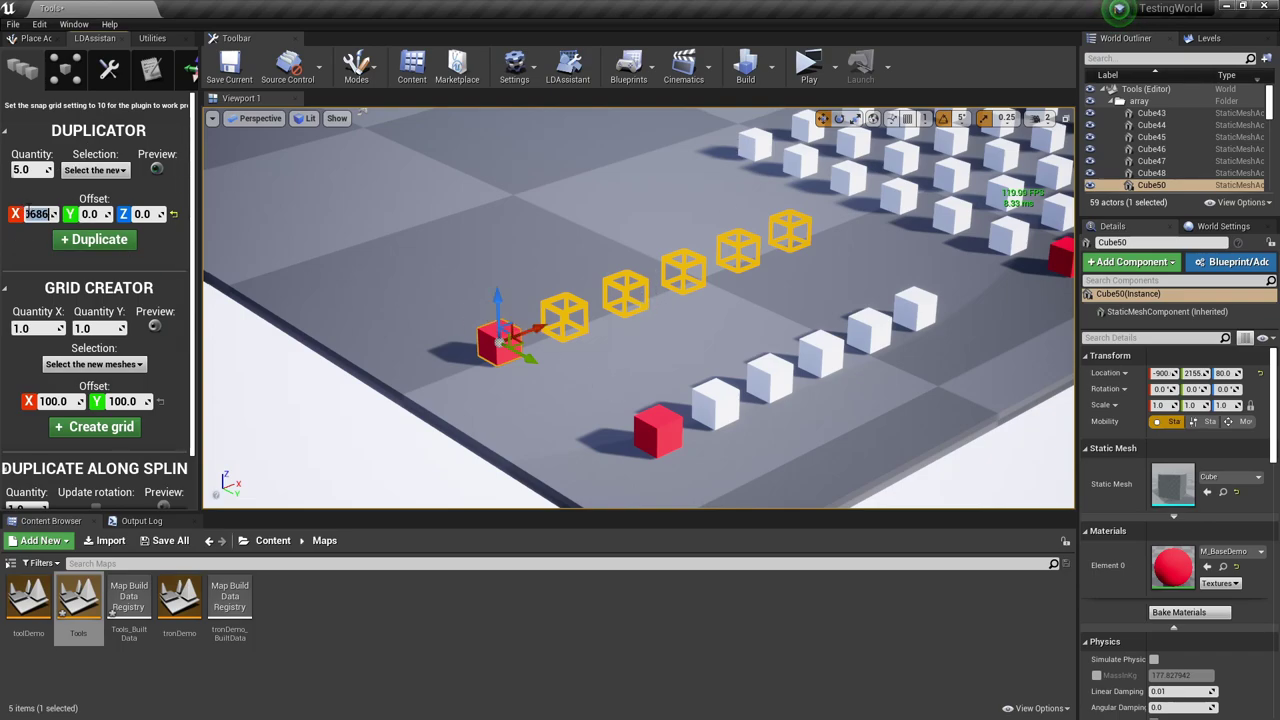
type("0")
key("Tab")
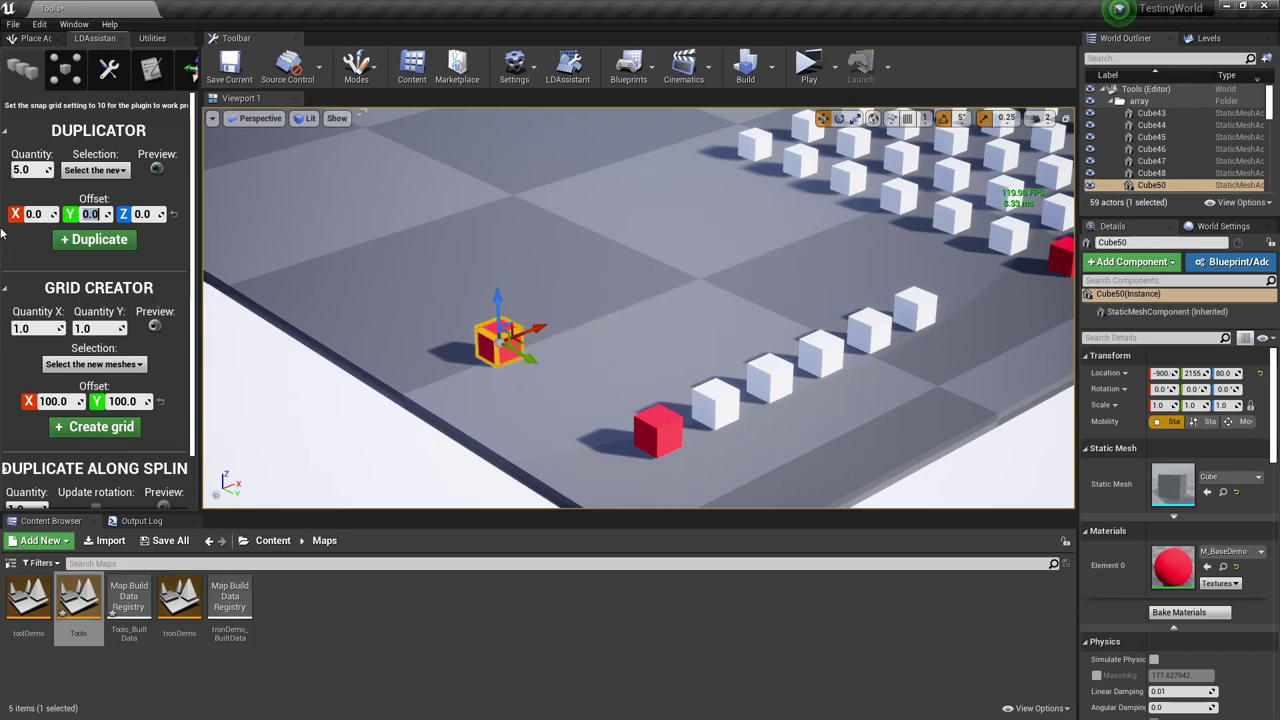
- Set the Duplicator's Y offset to -500 to preview the five copies along the negative Y axis
type("-")
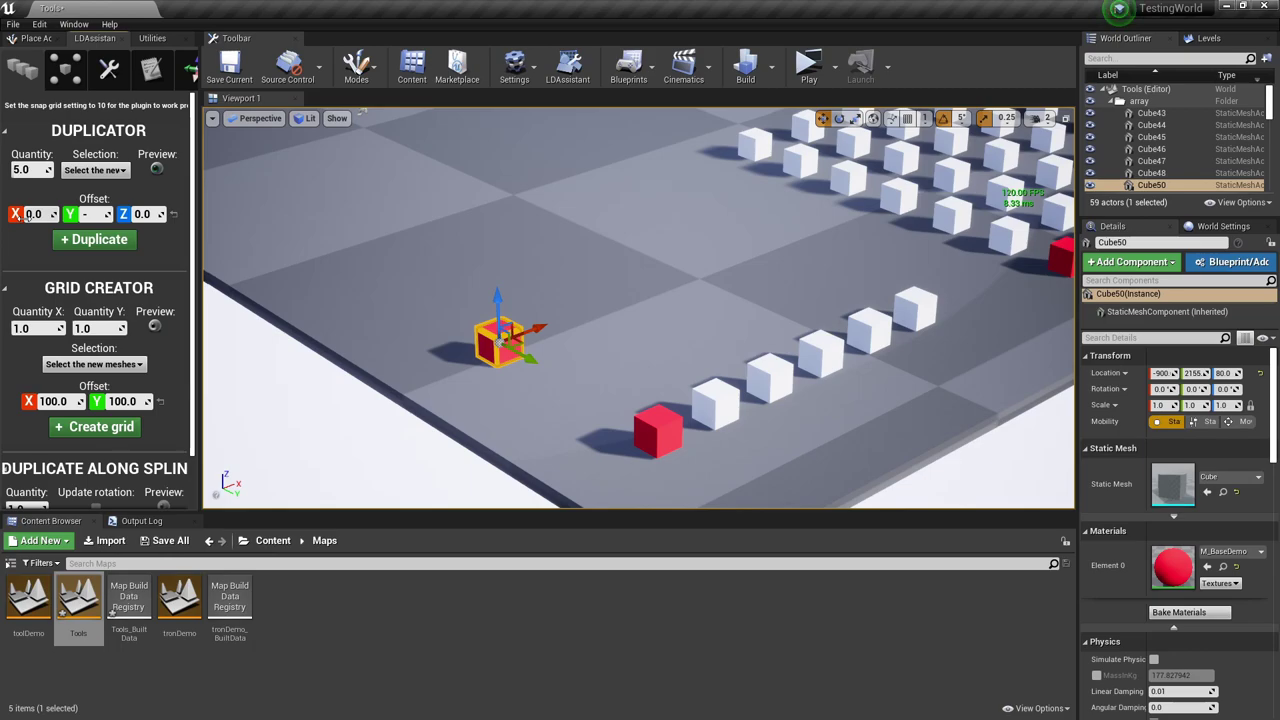
type("500")
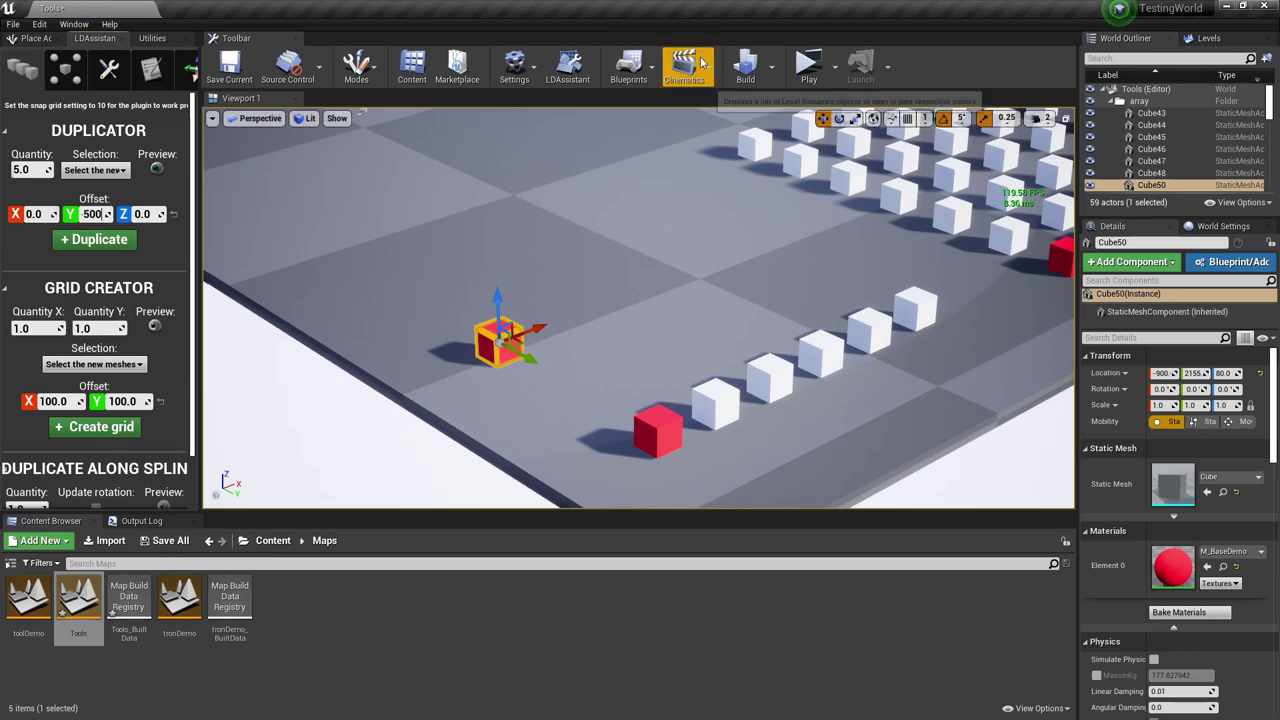
key("Return")
right_click_drag(609, 241, 578, 246)
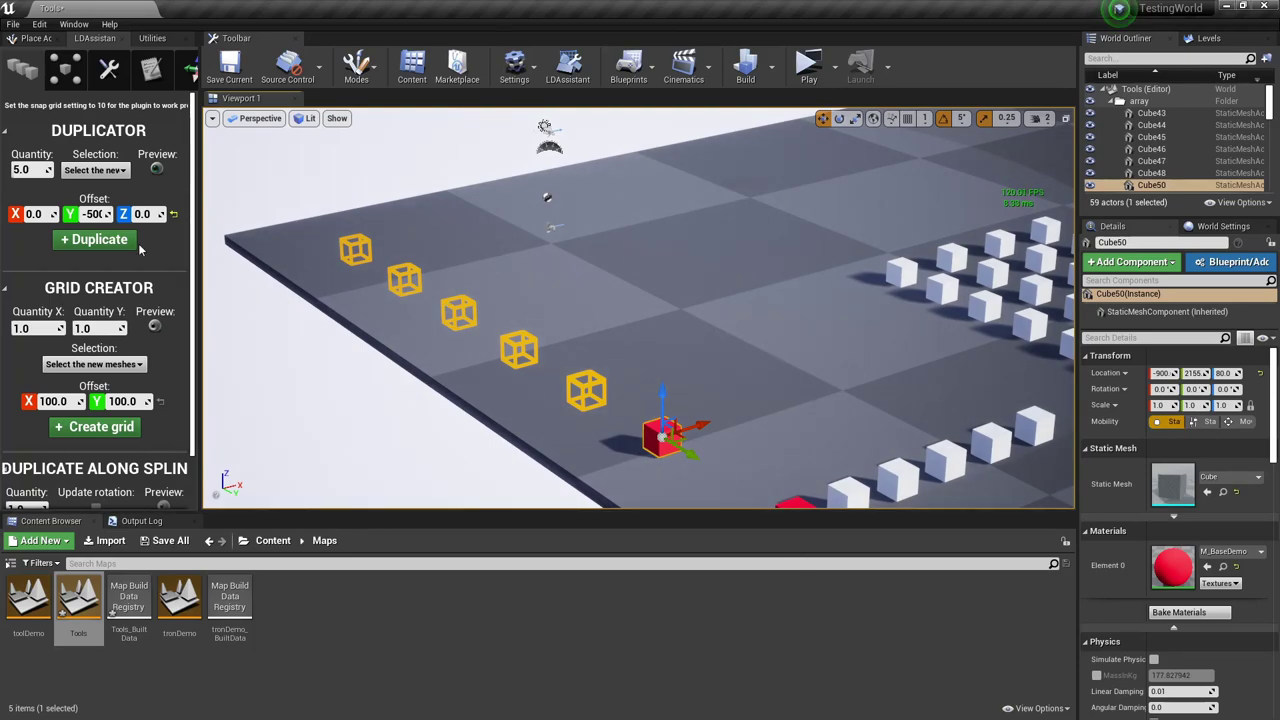
right_click_drag(655, 434, 701, 456)
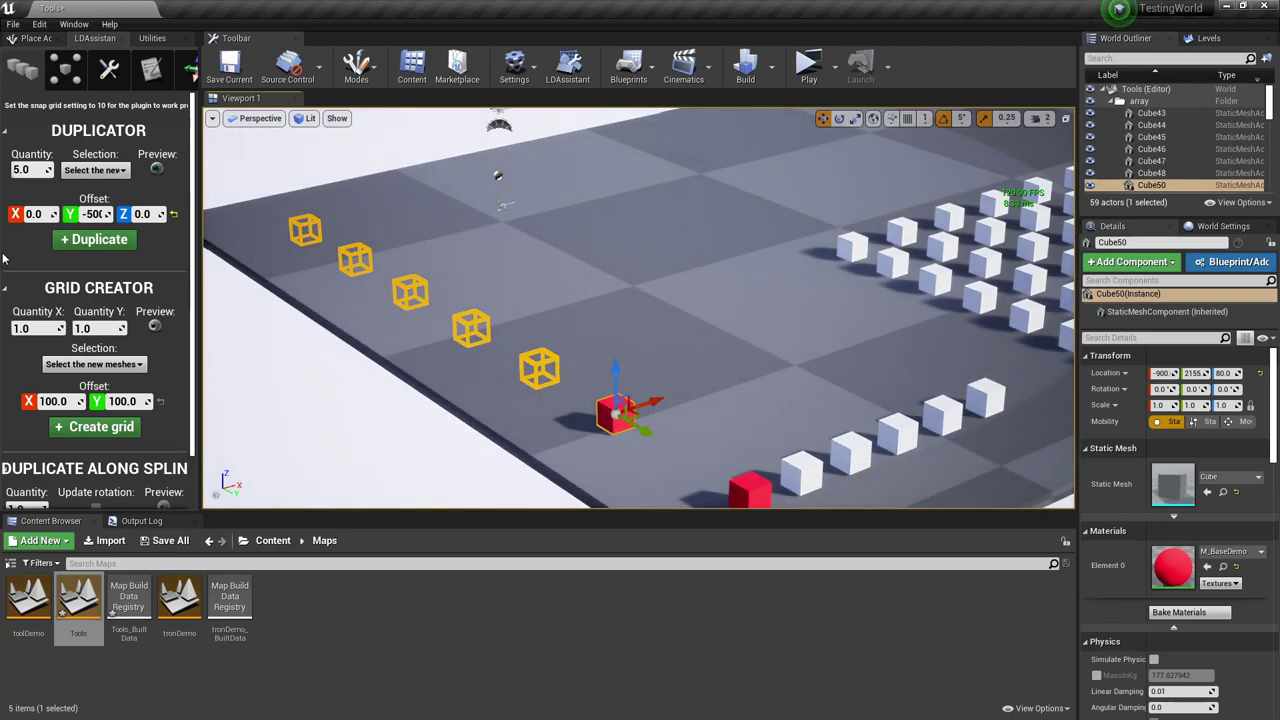
- Try a rising diagonal arrangement by setting the Duplicator offsets to about 412 in X and 35.4 in Z
left_click_drag(40, 215, 175, 214)
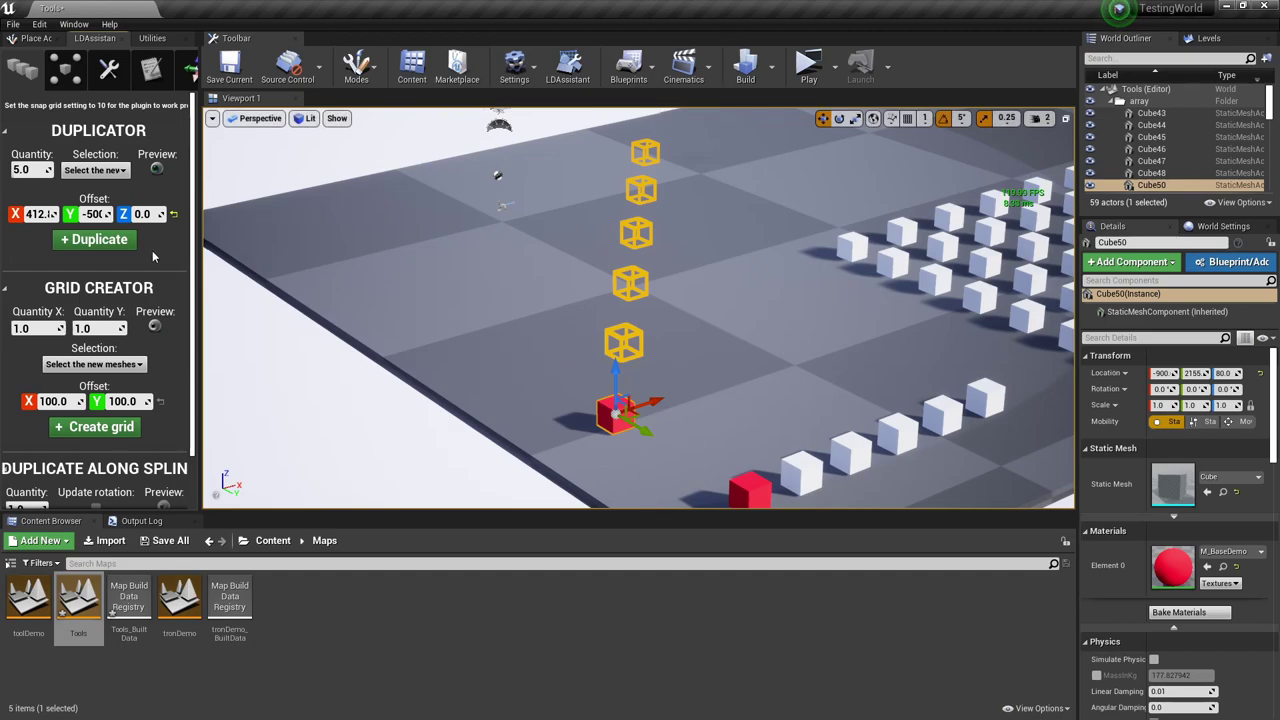
mouse_move(145, 214)
left_mouse_down()
mouse_move(190, 214)
mouse_move(160, 214)
left_mouse_up()
right_click_drag(600, 236, 578, 202)
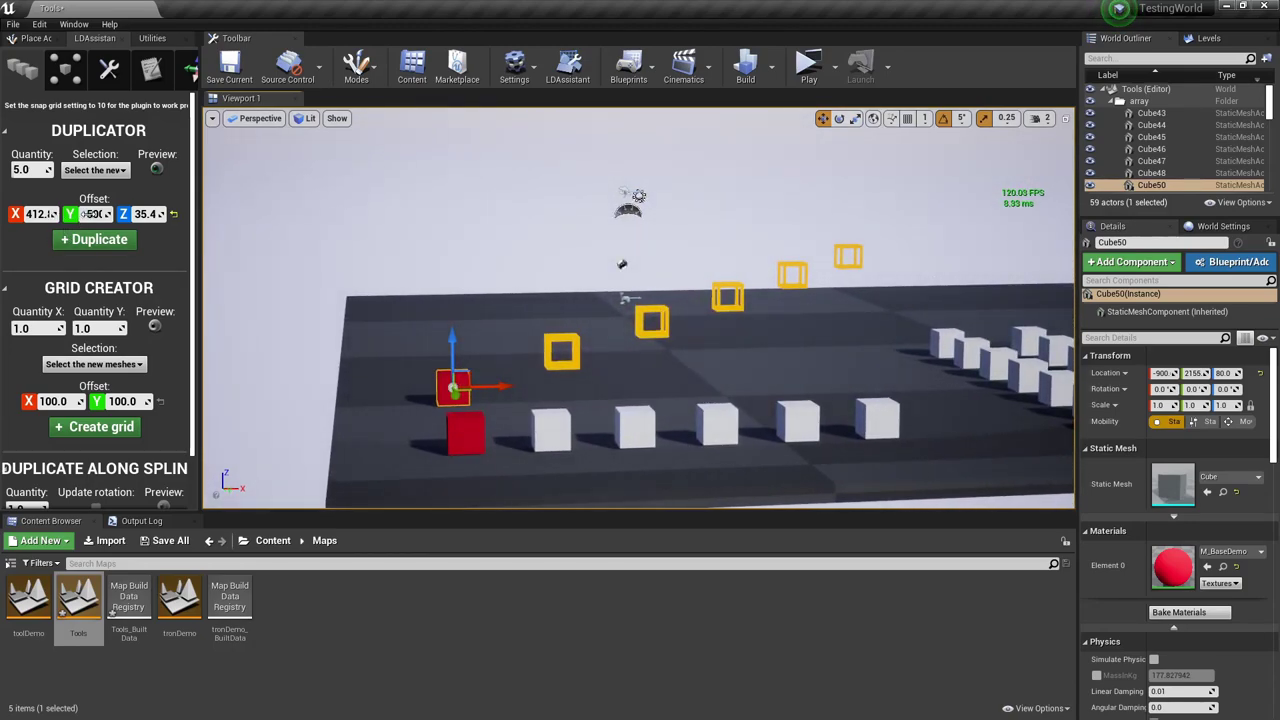
- Arrange the previewed copies as a staircase with Duplicator offsets of about 124 in X, 0 in Y and 71 in Z
left_click(88, 214)
key("Return")
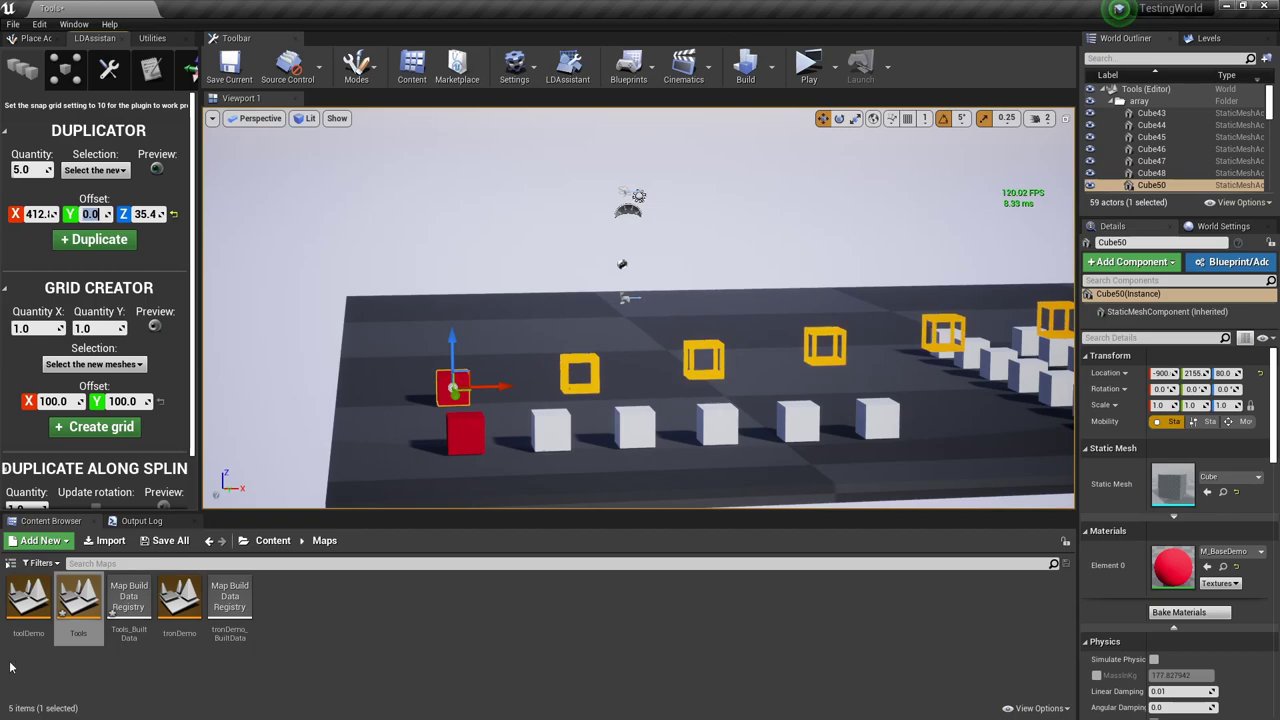
left_click_drag(152, 216, 197, 216)
left_click_drag(40, 215, 1, 215)
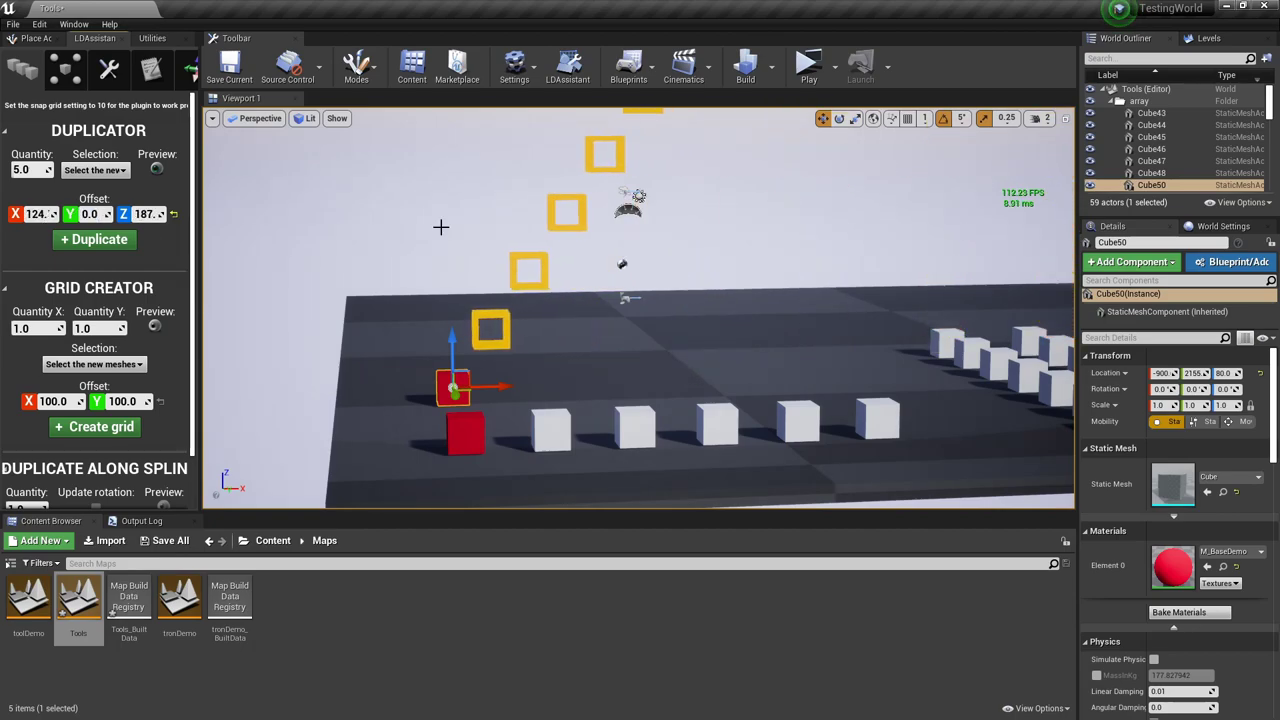
right_click_drag(440, 226, 400, 205)
mouse_move(150, 214)
left_mouse_down()
mouse_move(130, 214)
mouse_move(143, 216)
left_mouse_up()
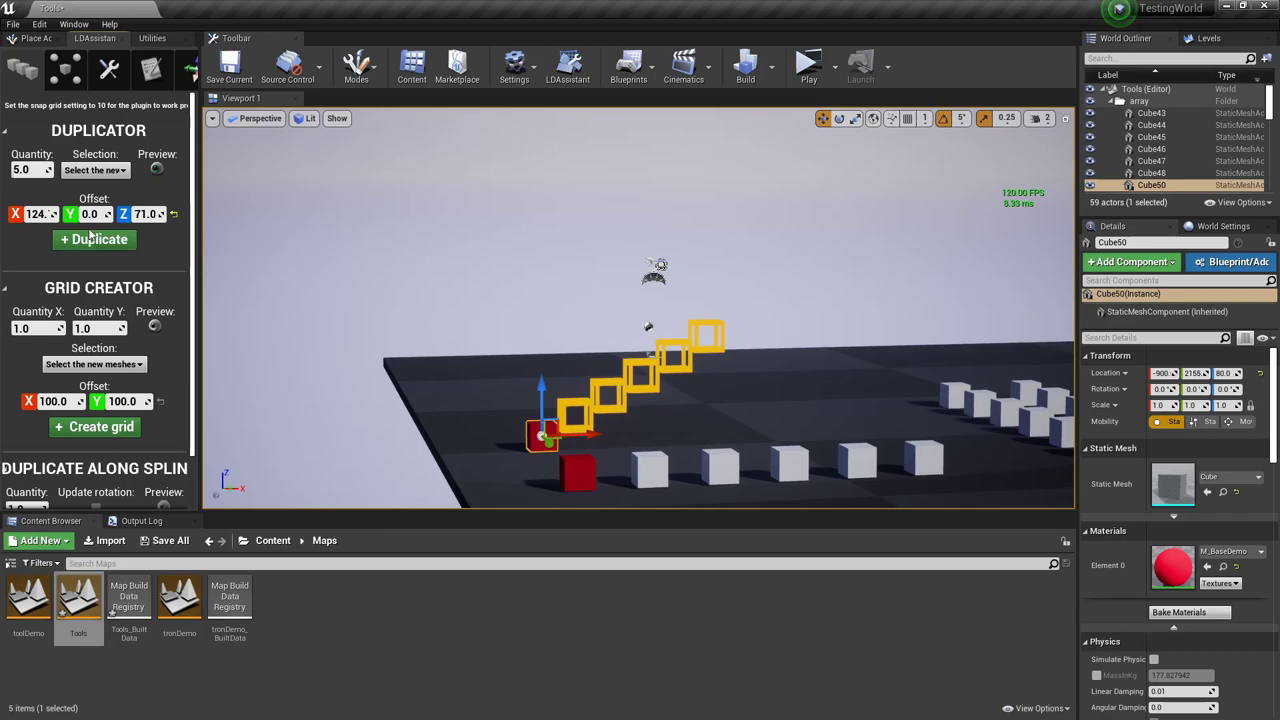
- Duplicate the red cube as five stepped copies with the Duplicator's selection mode set to keep the meshes selected
right_click_drag(351, 343, 390, 385)
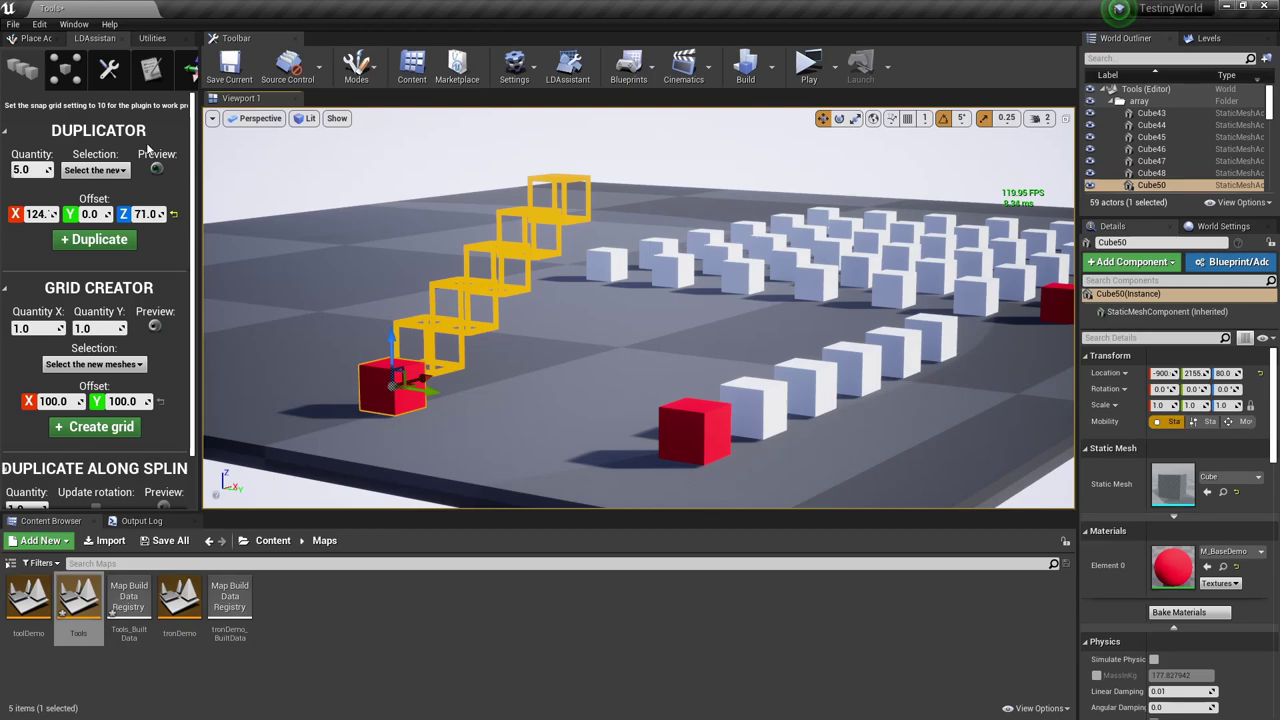
left_click(96, 172)
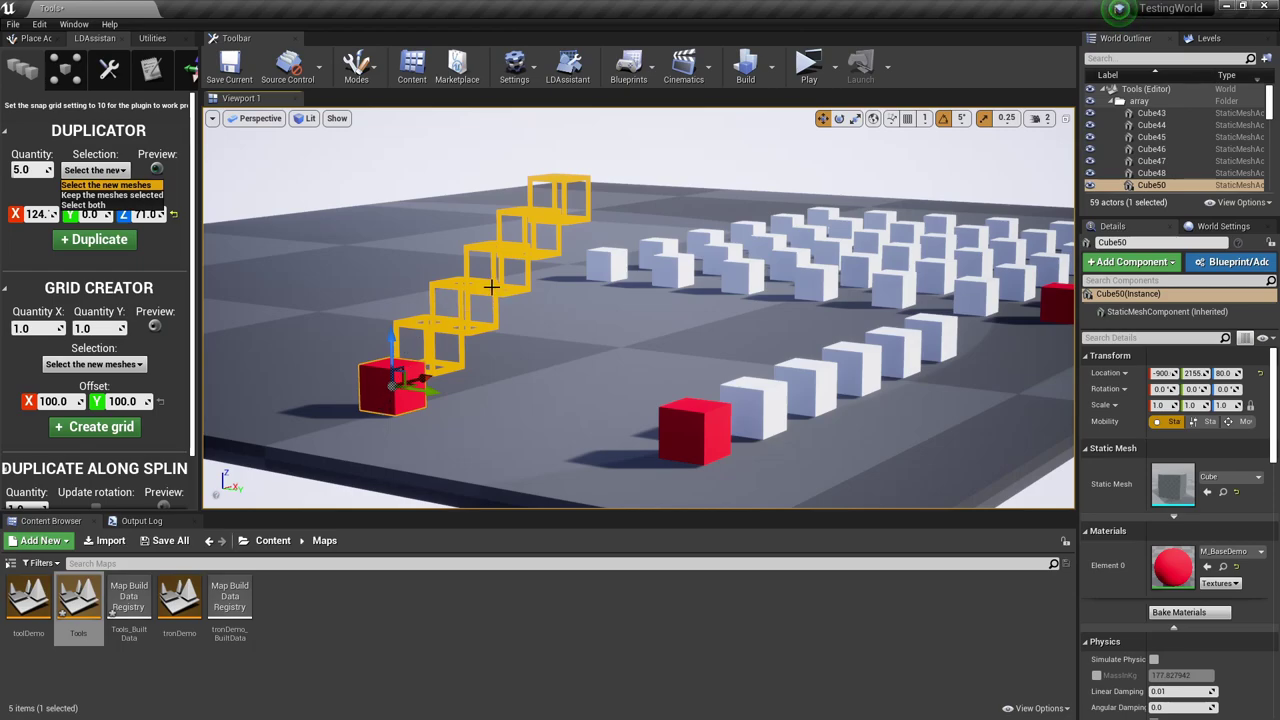
left_click(108, 195)
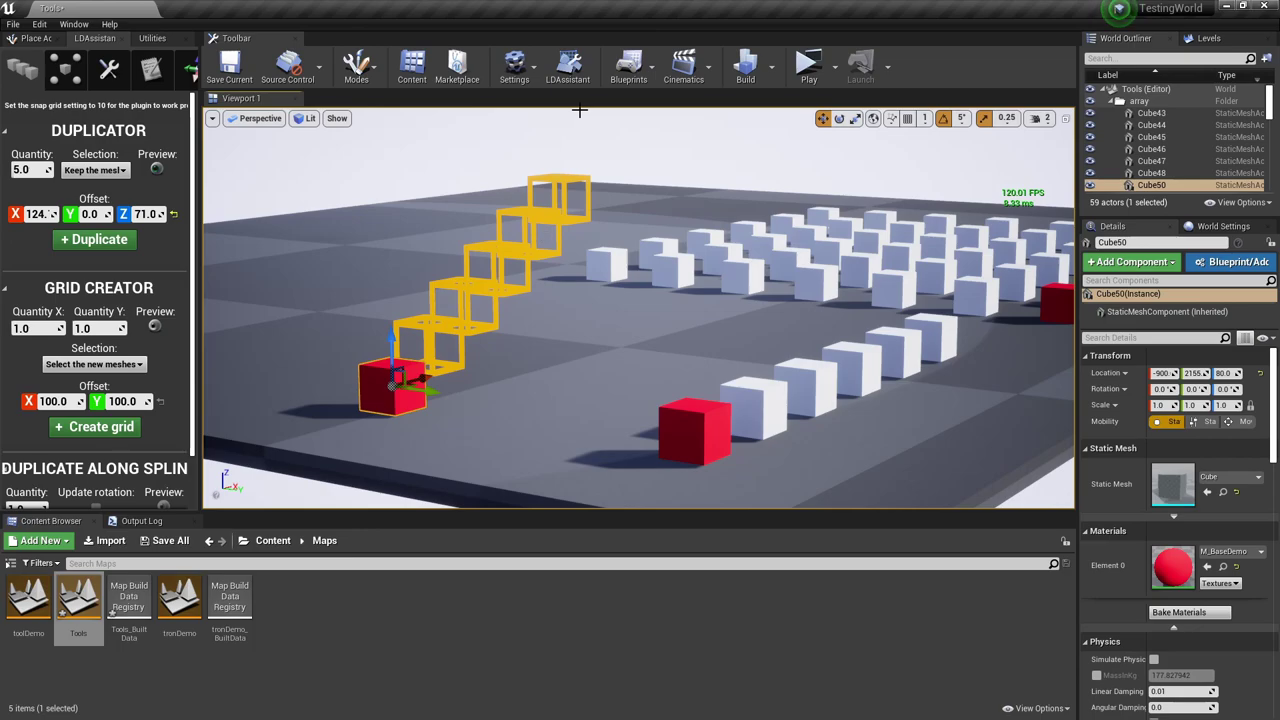
left_click(95, 239)
right_click_drag(441, 326, 468, 306)
key("w")
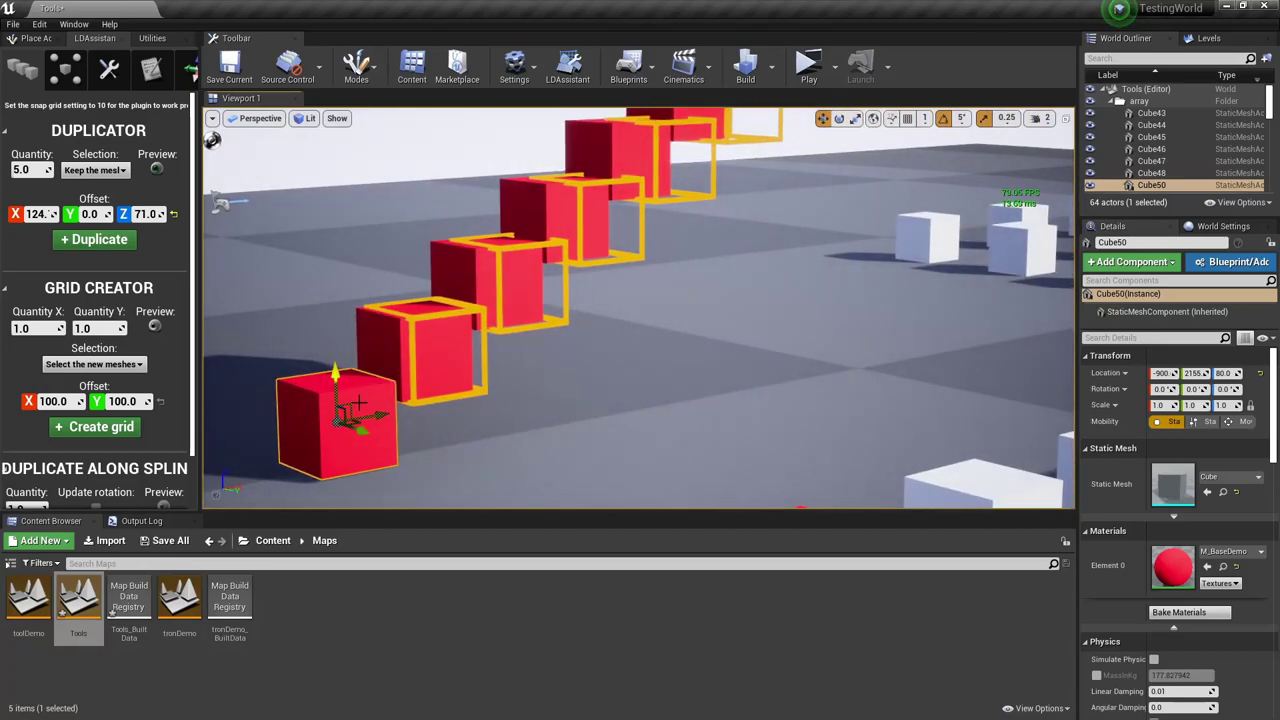
key("s")
right_click_drag(358, 388, 360, 390)
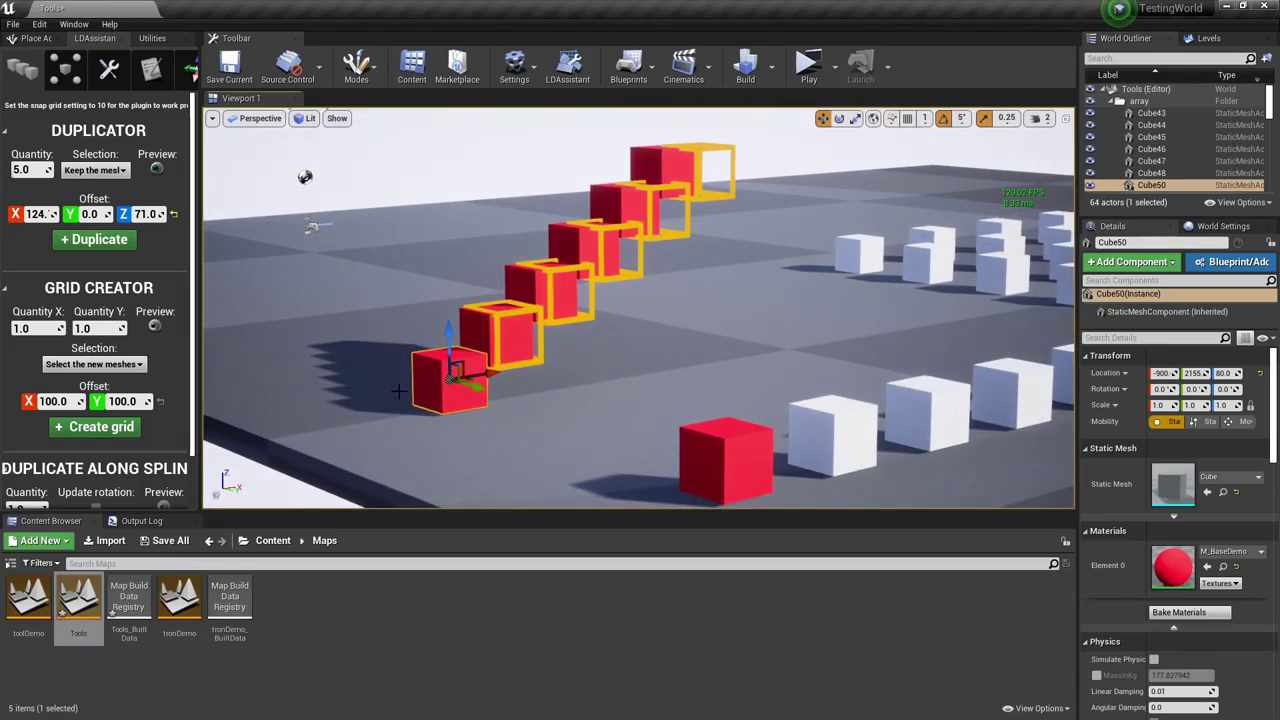
right_click_drag(398, 390, 393, 388)
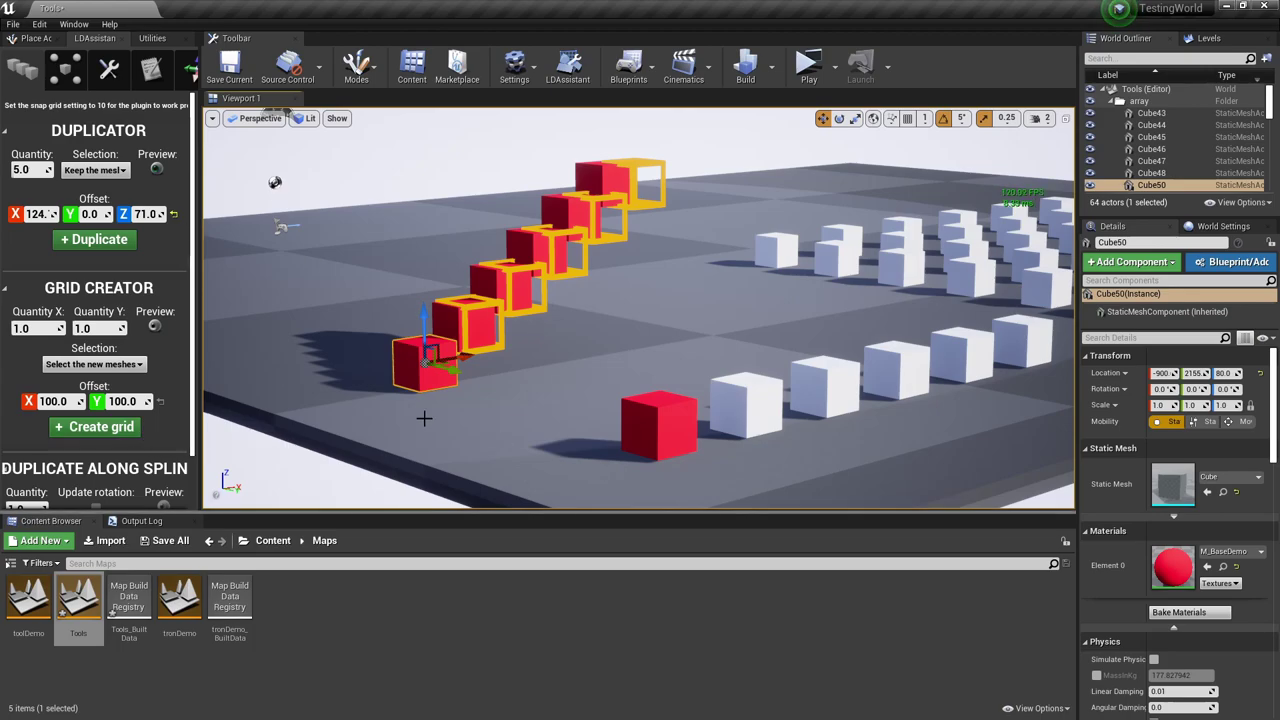
right_click_drag(394, 331, 393, 331)
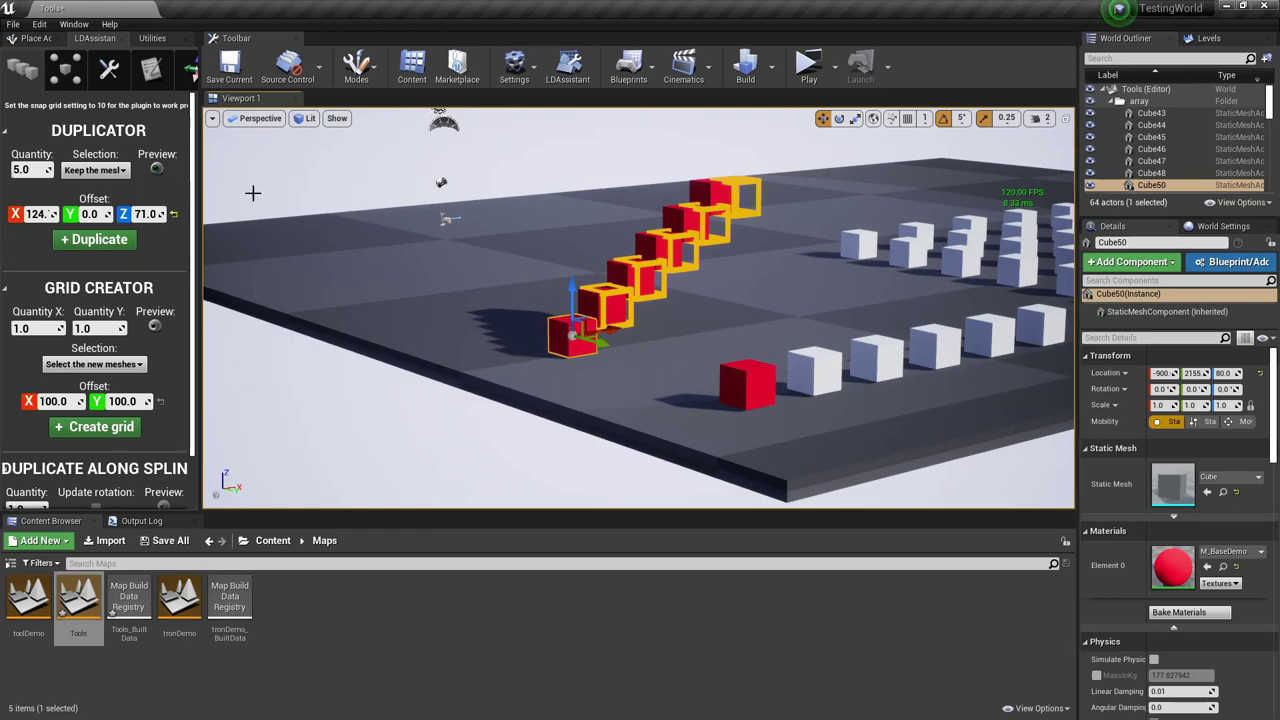
- Undo the duplication of the stepped red cubes
left_click(101, 171)
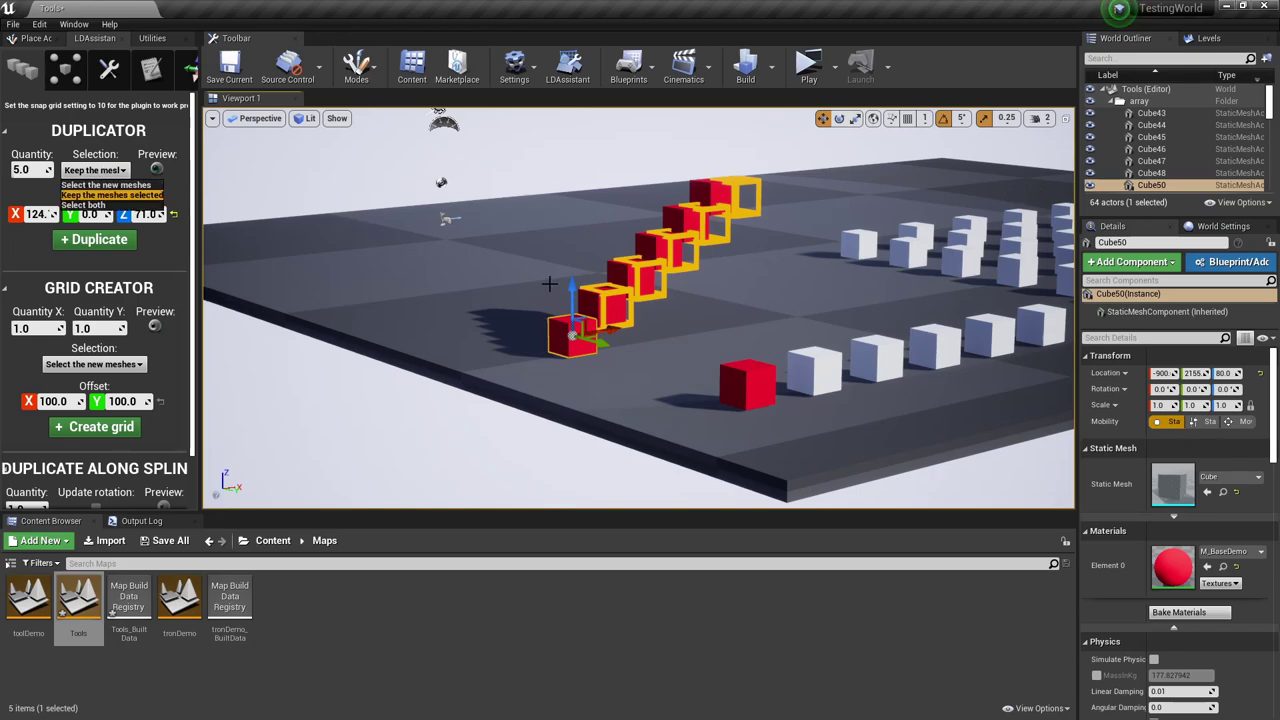
right_click_drag(551, 284, 500, 220)
key("ctrl+z")
right_click_drag(401, 279, 530, 340)
key("a")
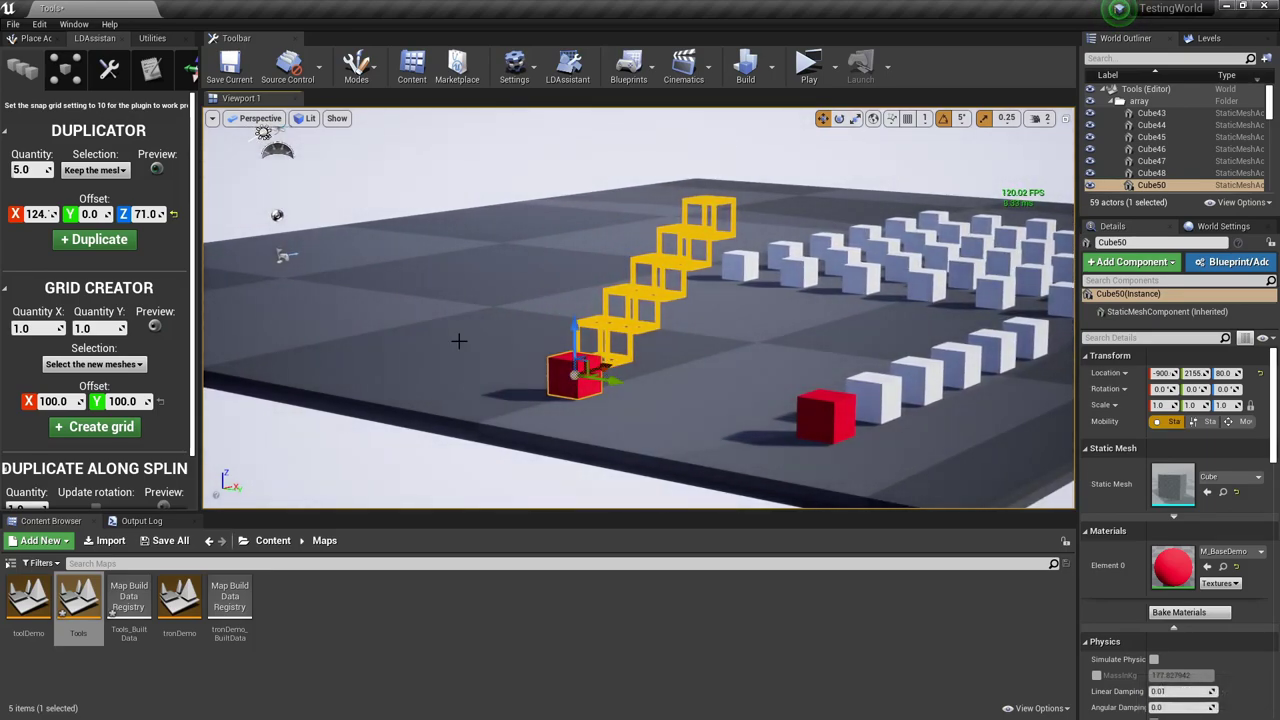
- Set the Duplicator's selection mode to Select both and duplicate the red cube into the five-copy staircase
left_click(95, 170)
left_click(110, 206)
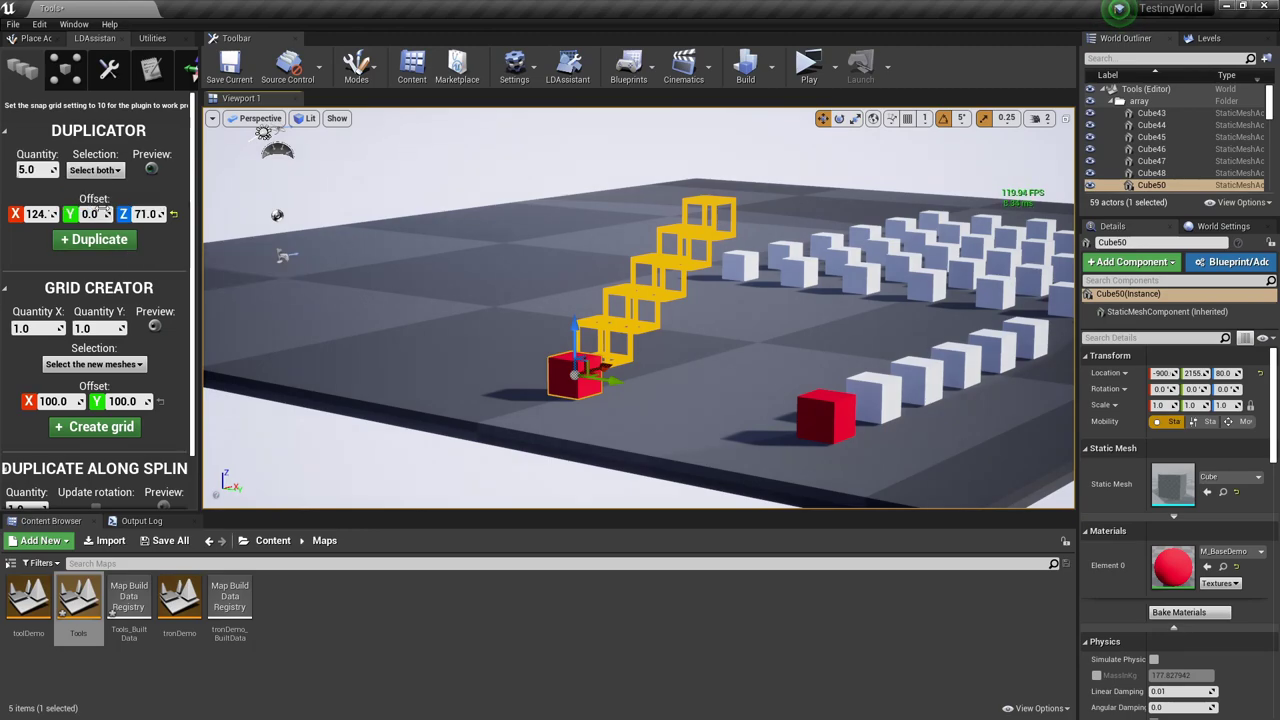
left_click(93, 239)
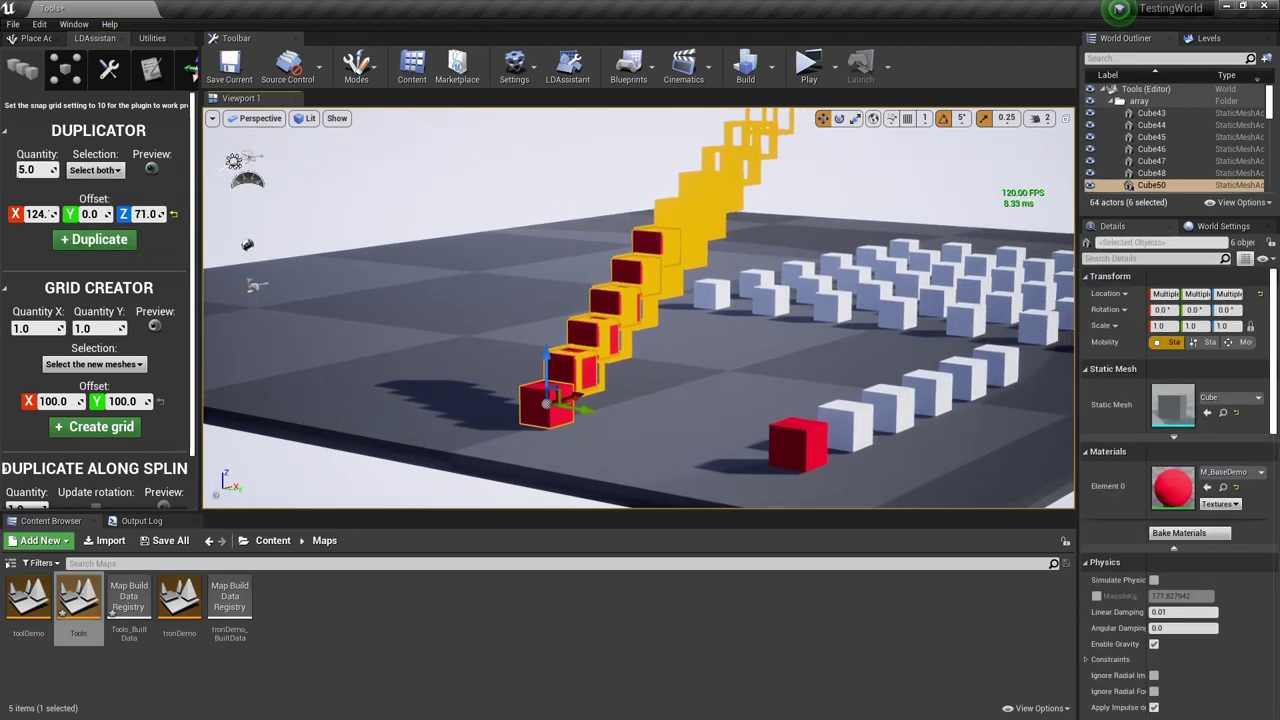
right_click_drag(640, 310, 617, 345)
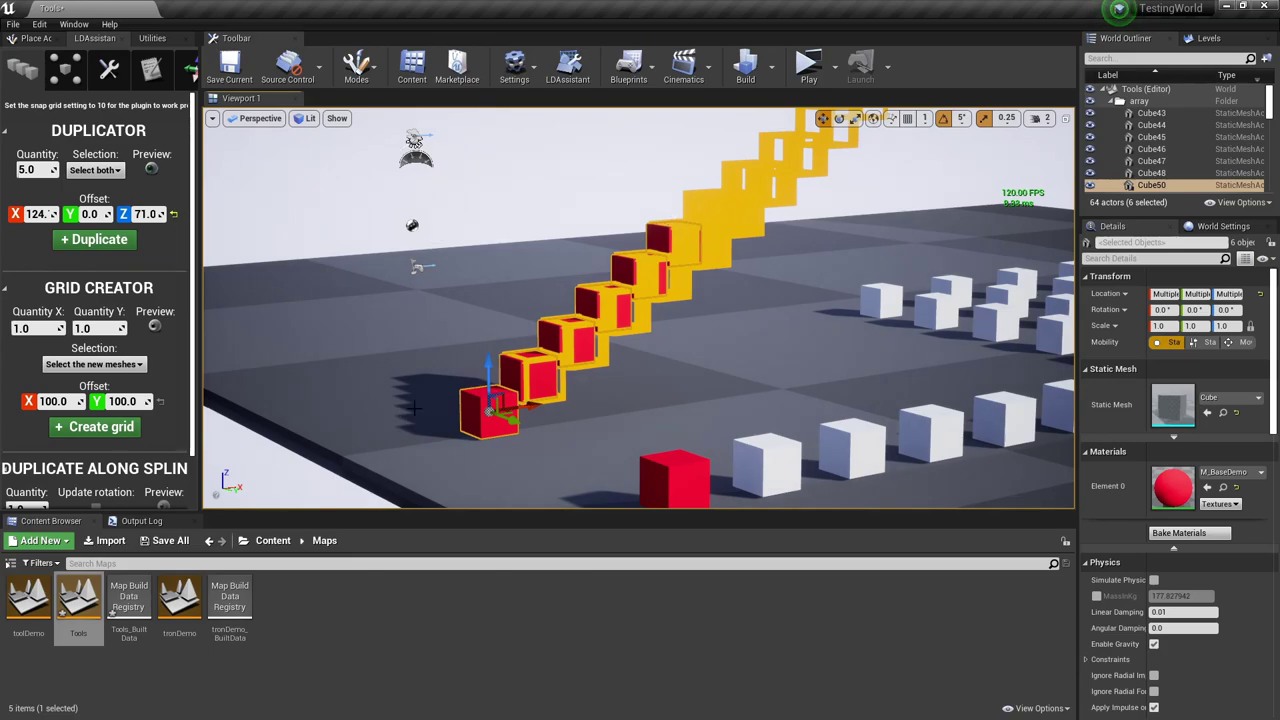
right_click(531, 371)
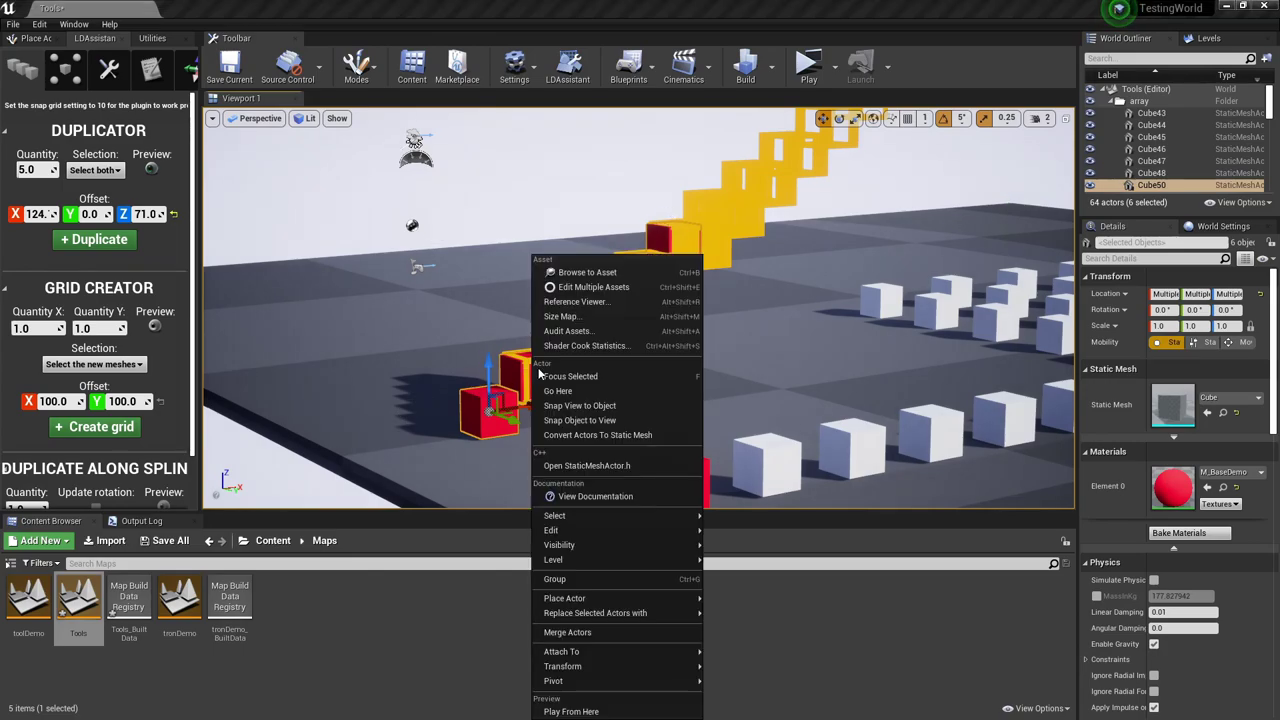
right_click_drag(488, 332, 548, 290)
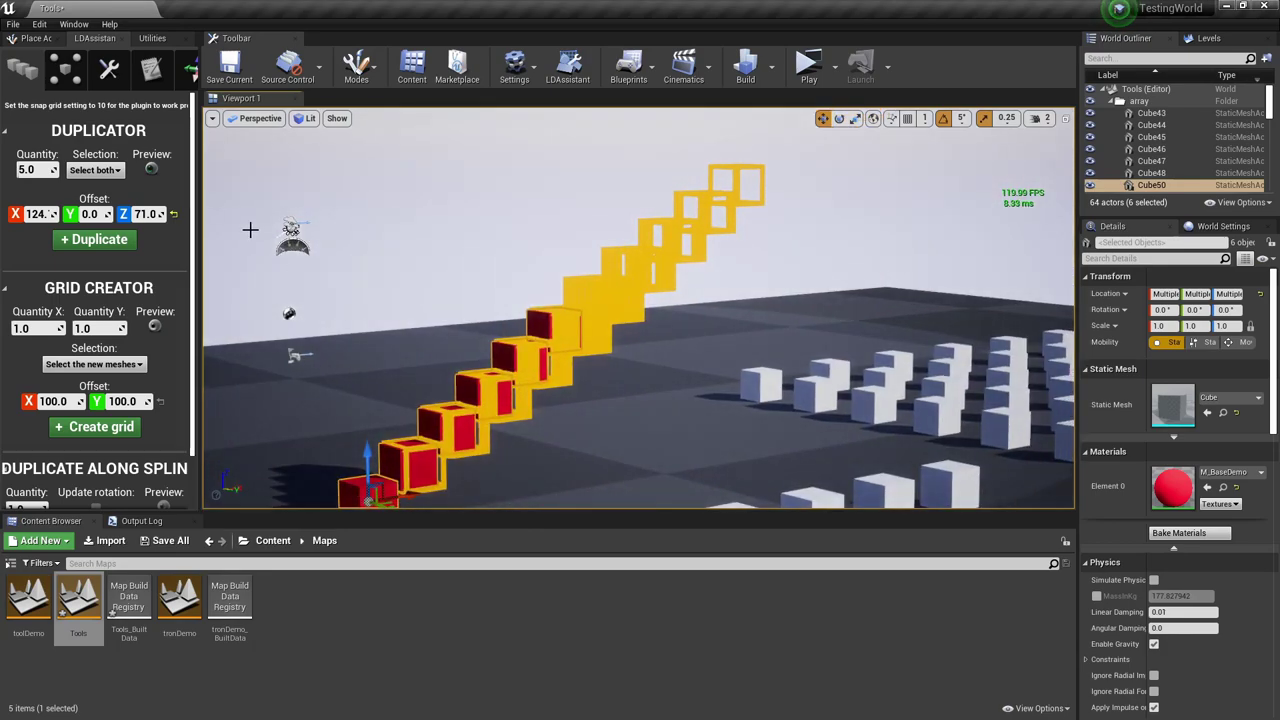
right_click_drag(806, 277, 925, 222)
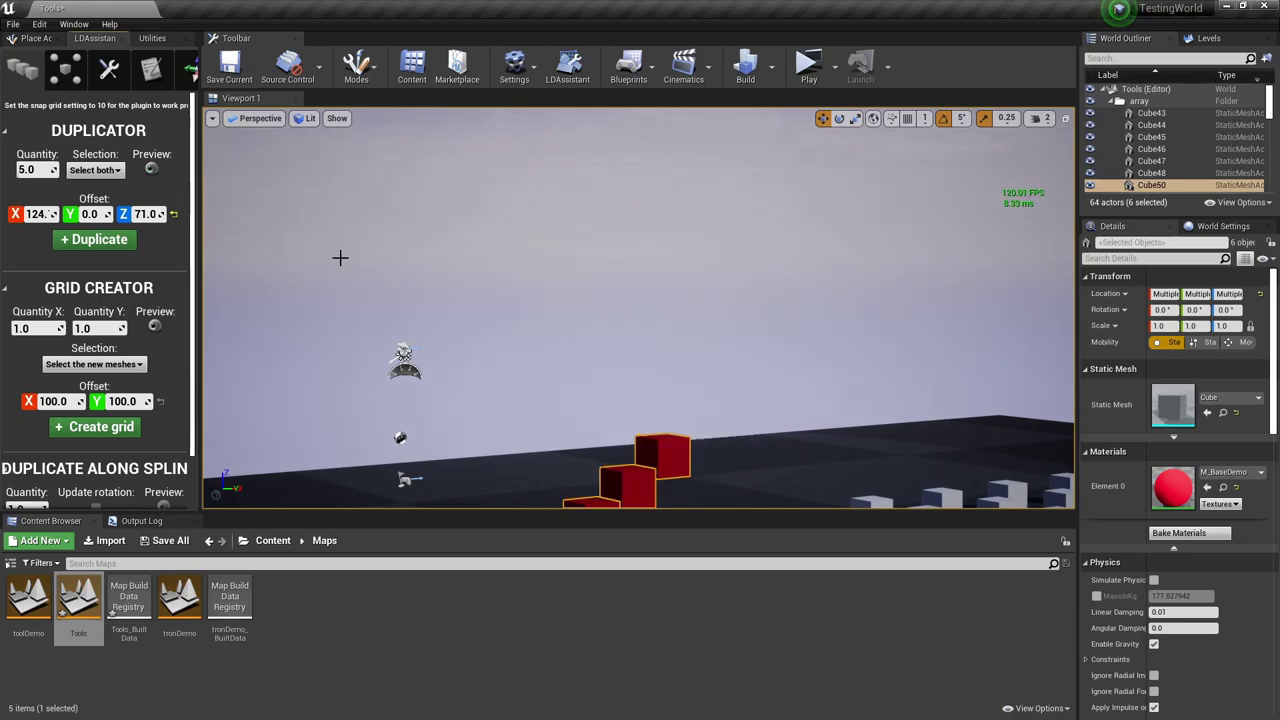
right_click_drag(340, 257, 350, 257)
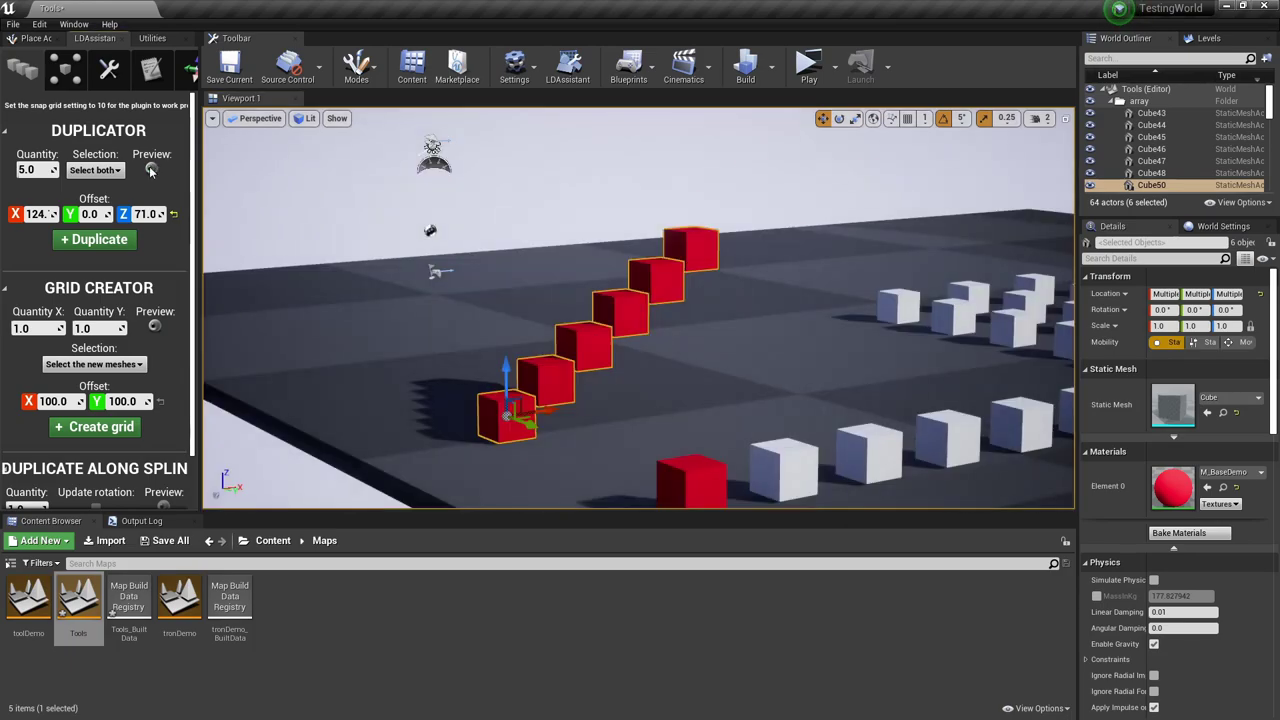
- Toggle the Duplicator preview off and back on for the selected staircase cubes
left_click(151, 170)
left_click(151, 170)
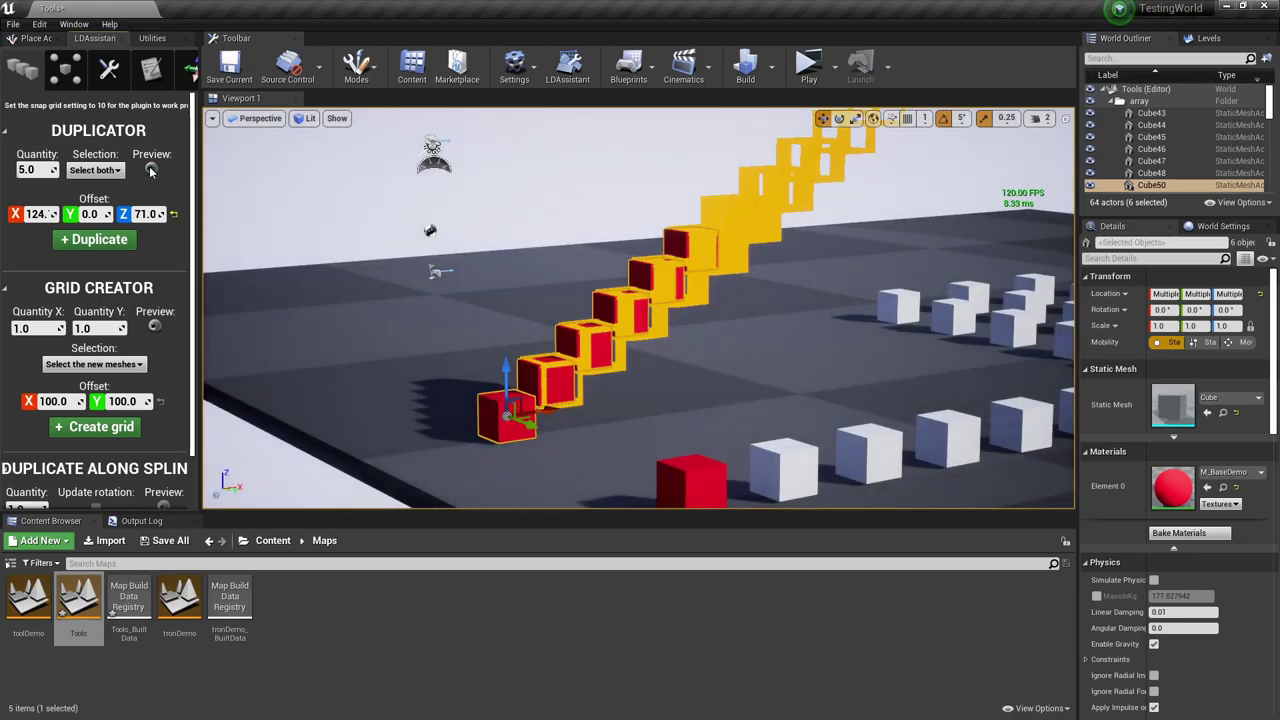
left_click(151, 170)
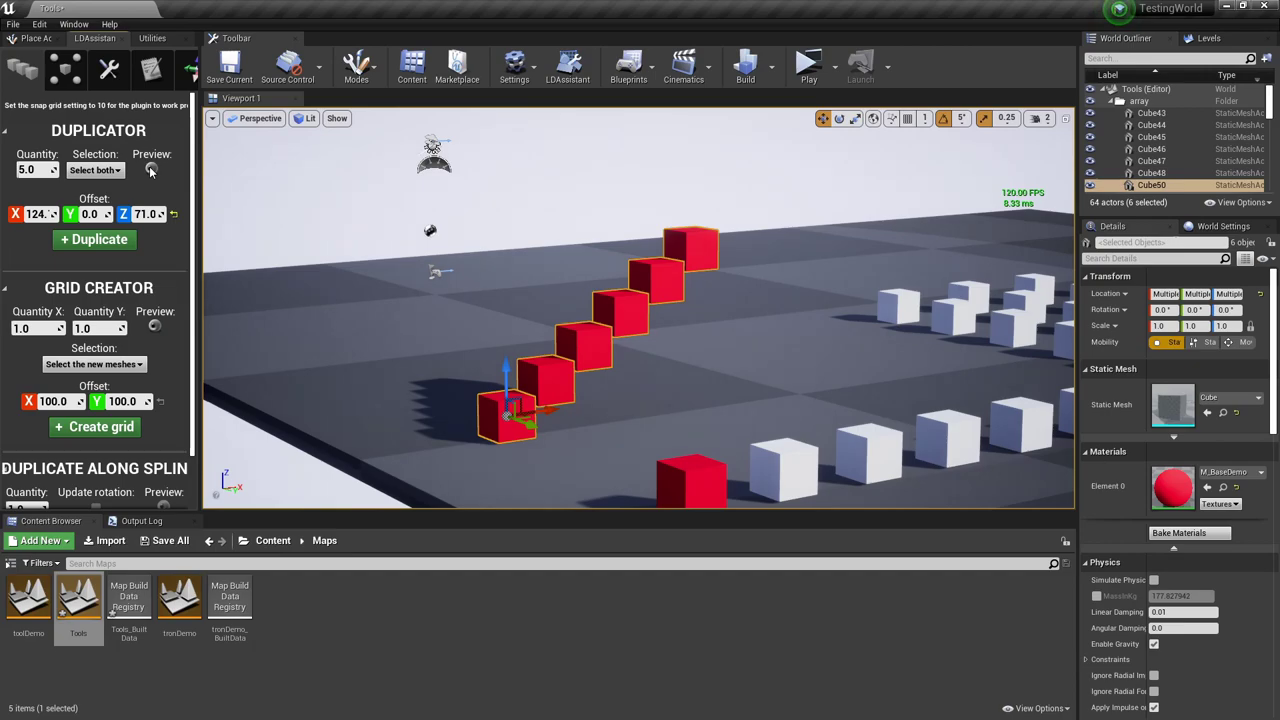
left_click(152, 170)
right_click_drag(400, 260, 412, 273)
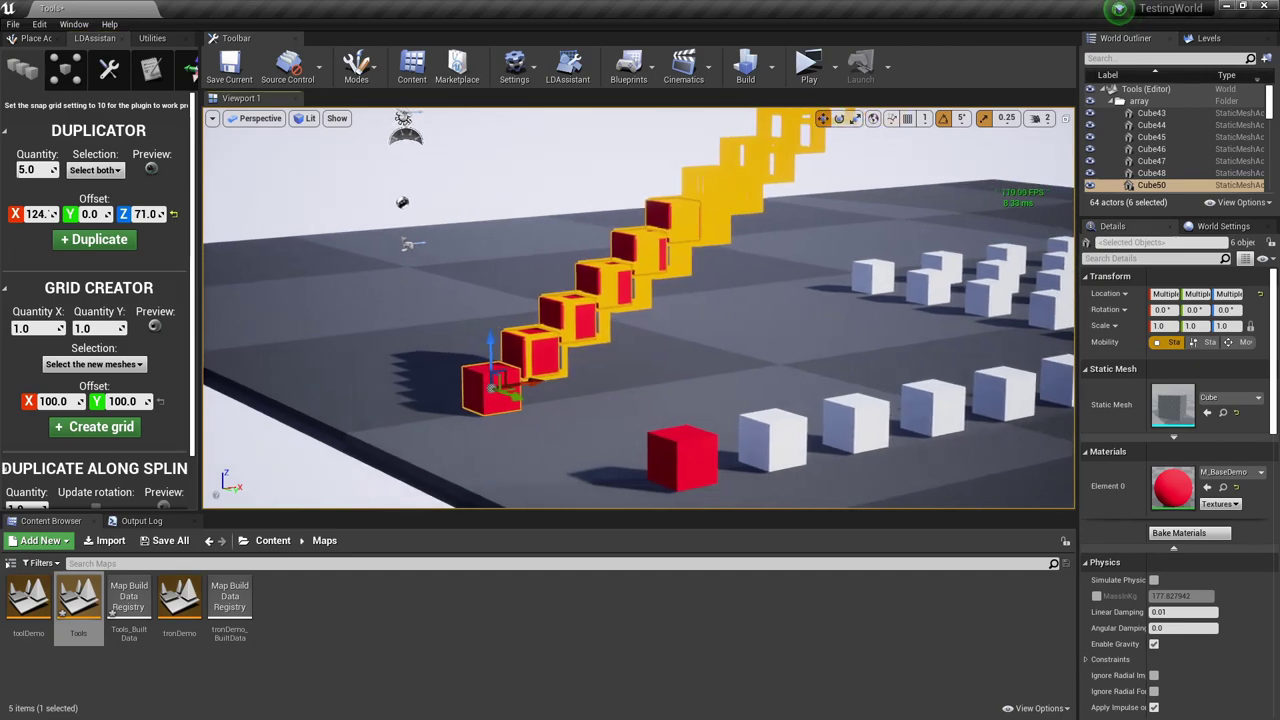
- Reset the Duplicator's Z and X offsets to 0
right_click_drag(343, 251, 343, 251)
key("a")
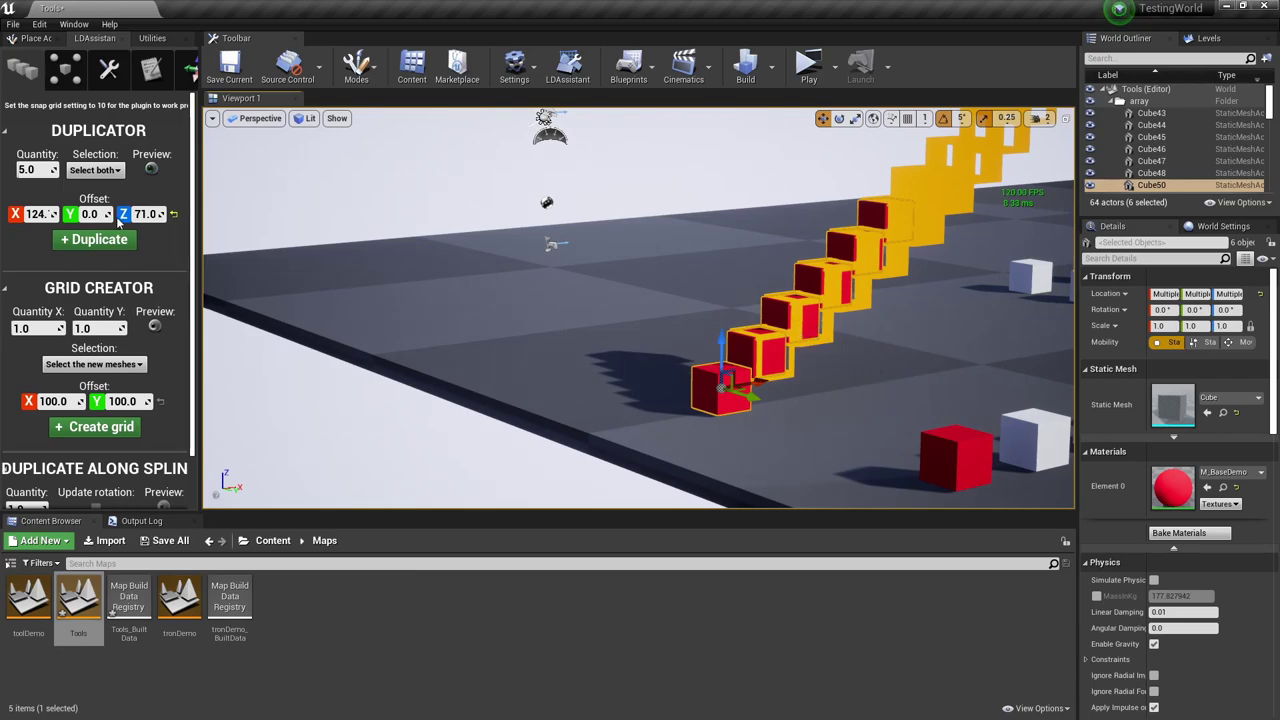
key("Return")
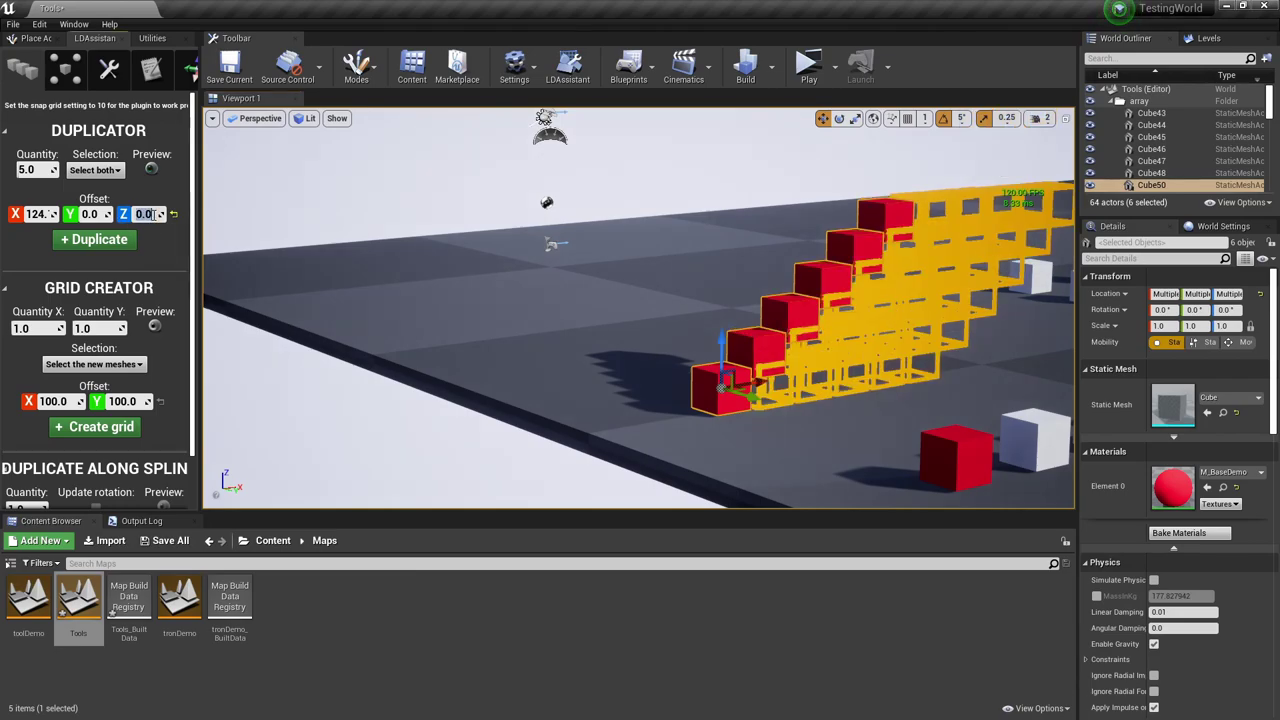
left_click(38, 215)
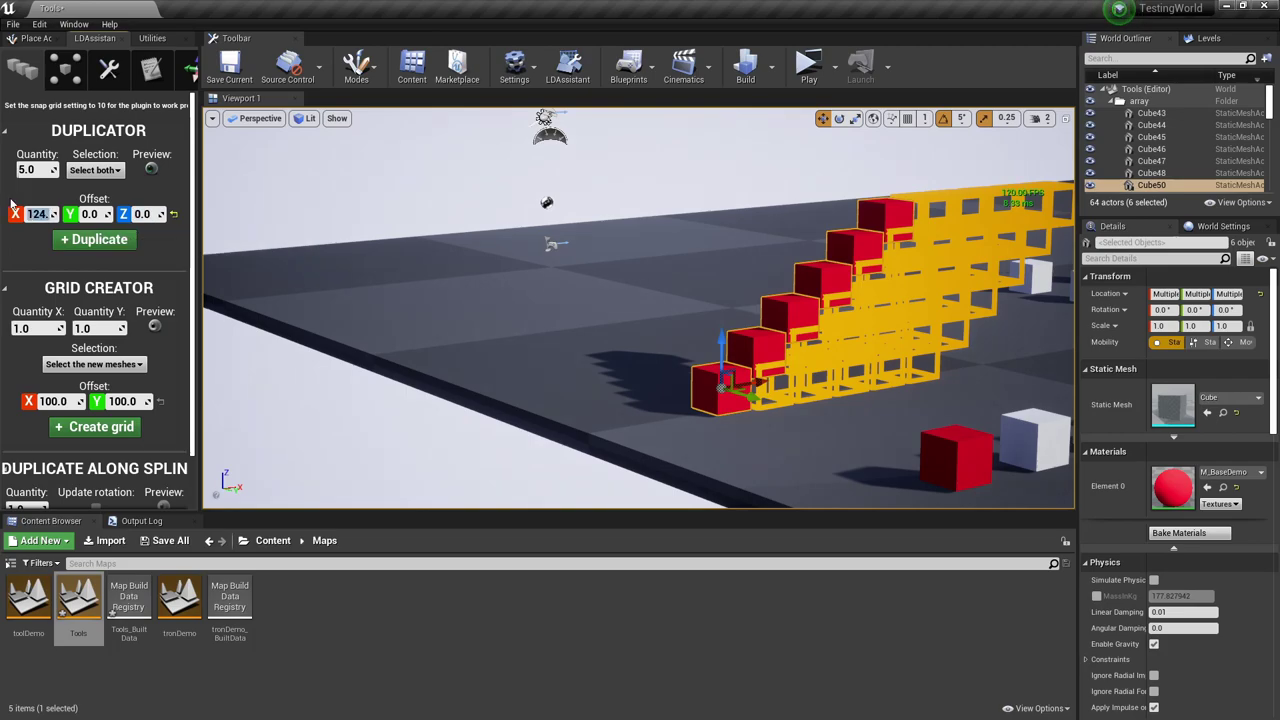
type("0")
key("Return")
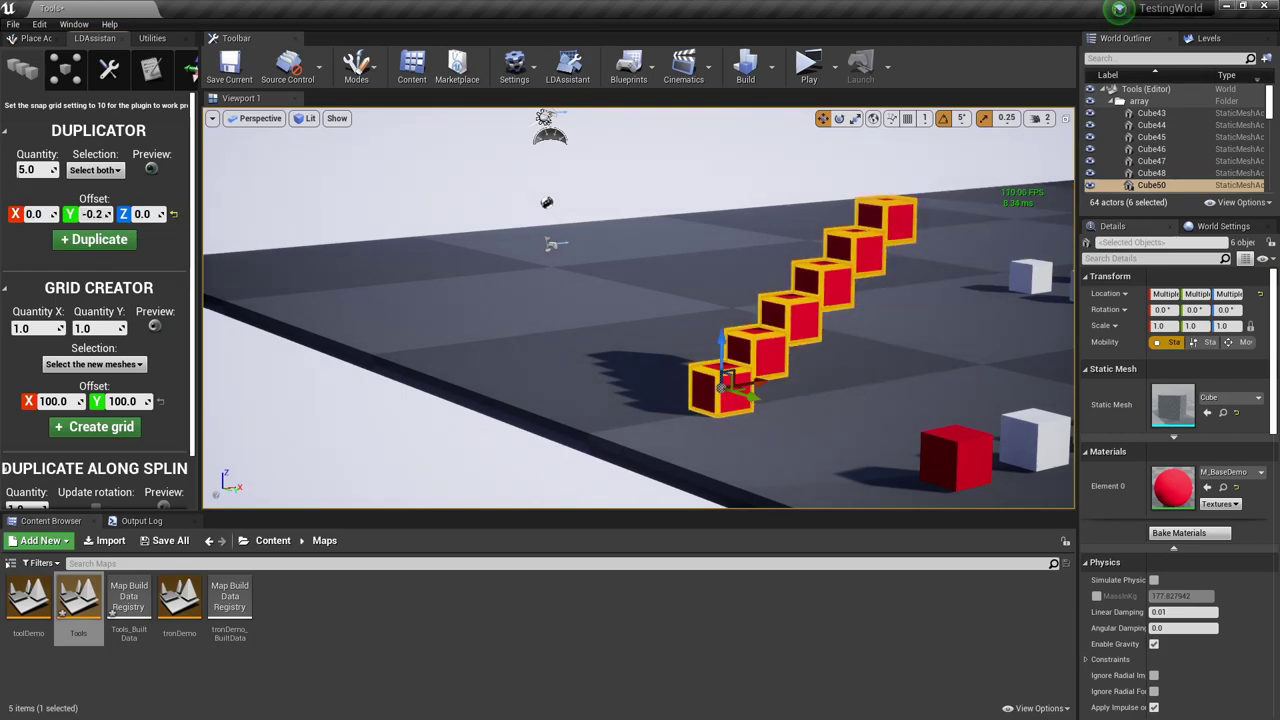
- Duplicate the selected staircase five times with a Y offset of about -419, and turn off the Duplicator preview
left_click_drag(93, 214, 47, 214)
left_click(100, 241)
right_click_drag(430, 300, 330, 205)
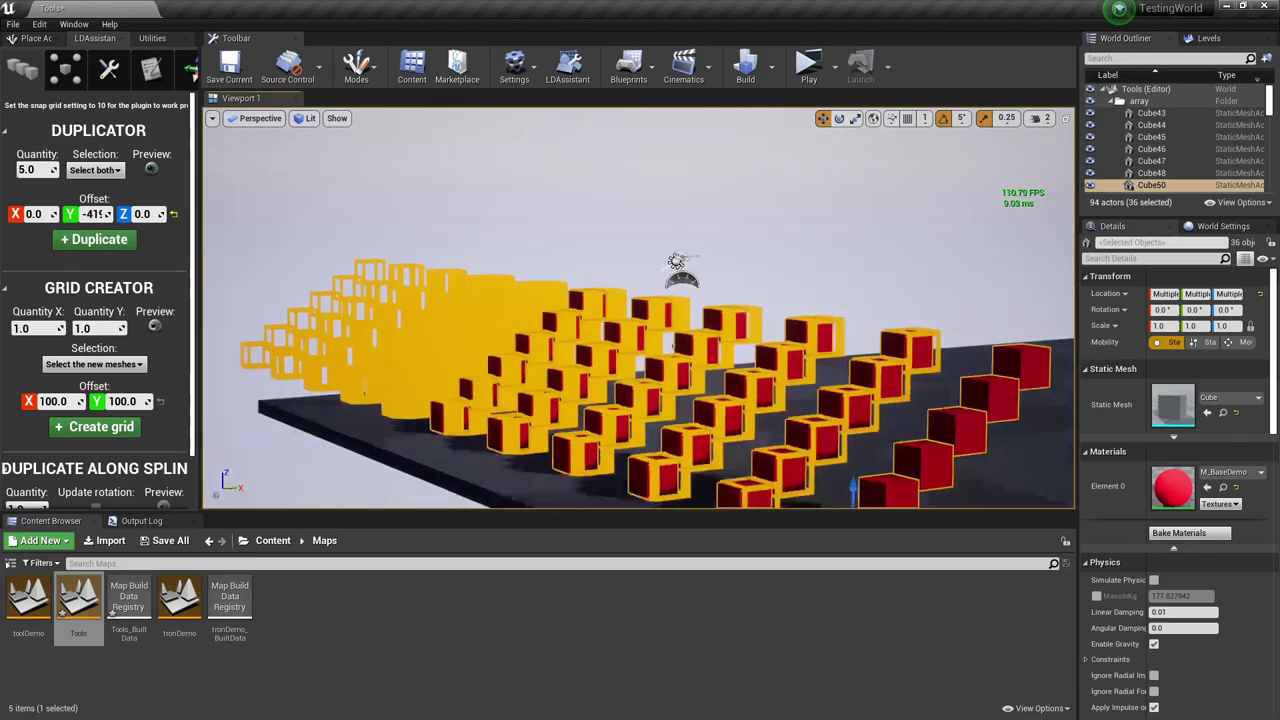
right_click_drag(241, 249, 265, 282)
left_click(152, 172)
- Examine the duplicated rows of red stairs and the white cube grid farther along the floor
right_click_drag(243, 218, 362, 254)
key("d")
key("w")
right_click_drag(325, 132, 288, 135)
key("s")
right_click_drag(640, 308, 700, 298)
key("s")
key("e")
right_click_drag(420, 240, 548, 243)
right_click_drag(318, 252, 366, 378)
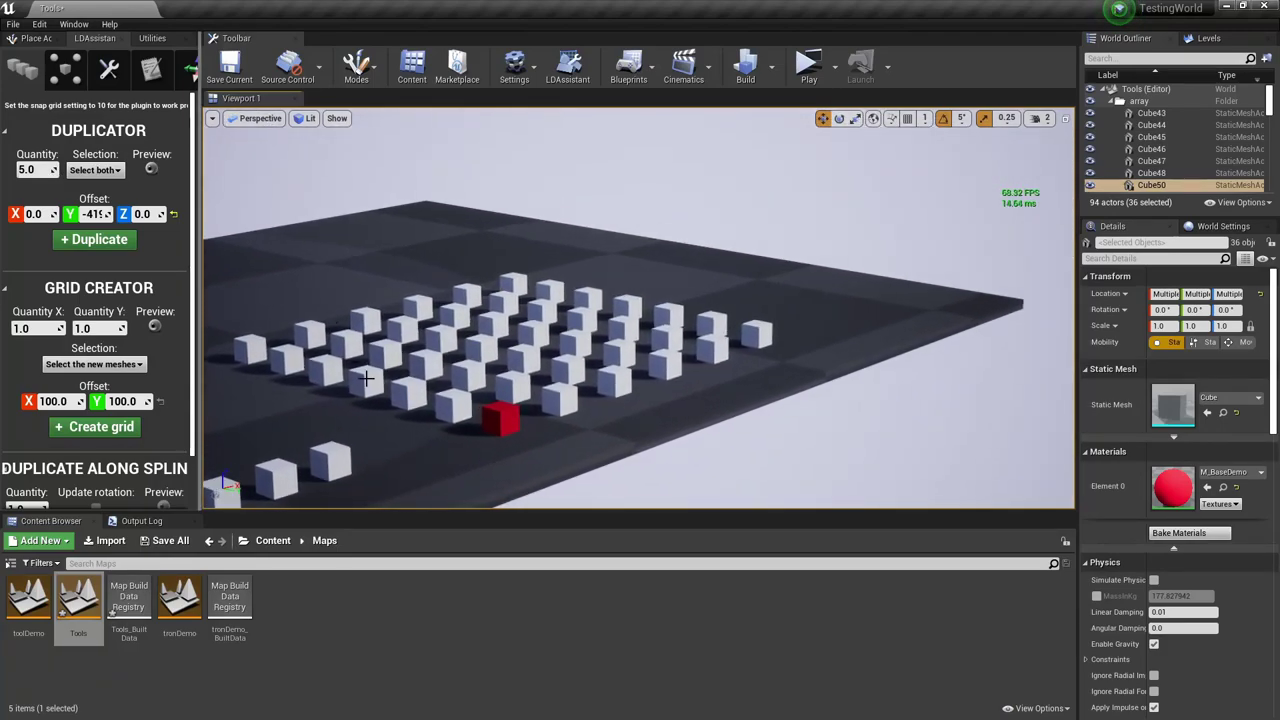
- Select the red cube at the corner of the white cube grid and examine the grid's layout
left_click(495, 425)
mouse_move(497, 427)
right_mouse_down()
mouse_move(479, 405)
mouse_move(447, 422)
mouse_move(496, 430)
right_mouse_up()
key("d")
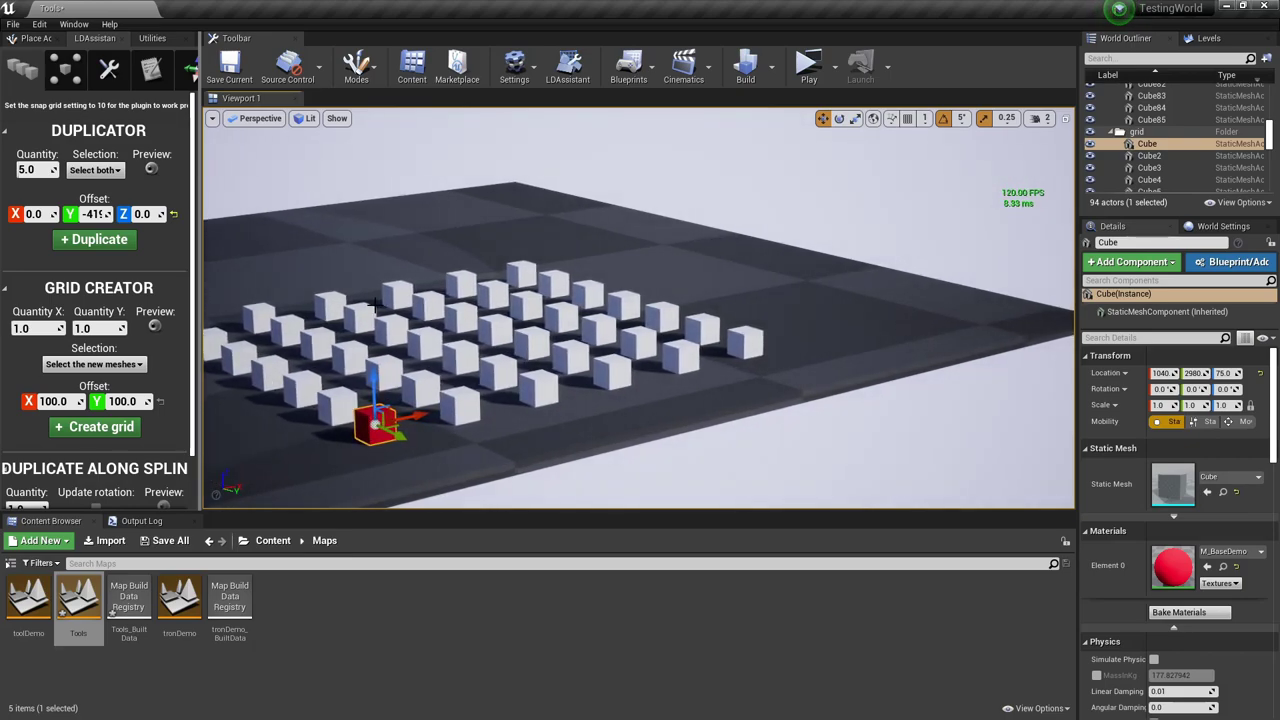
right_click_drag(380, 335, 377, 337)
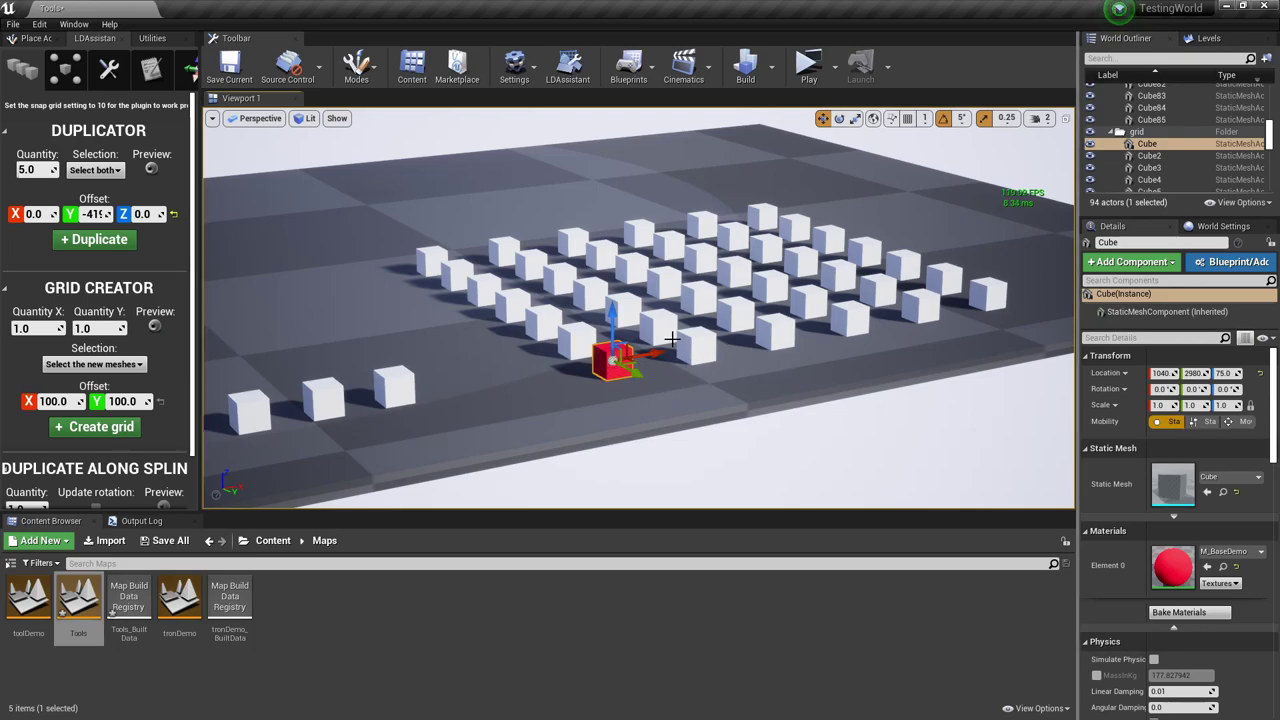
right_click_drag(488, 319, 478, 319)
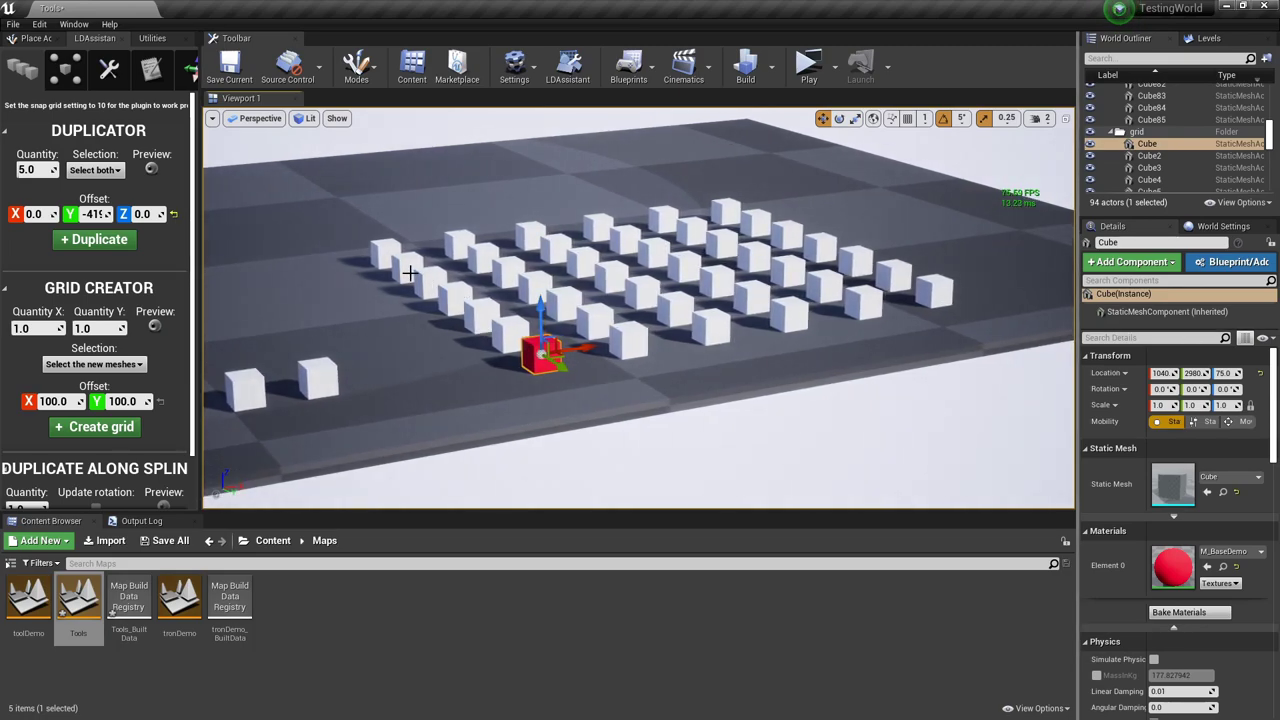
right_click_drag(877, 291, 904, 272)
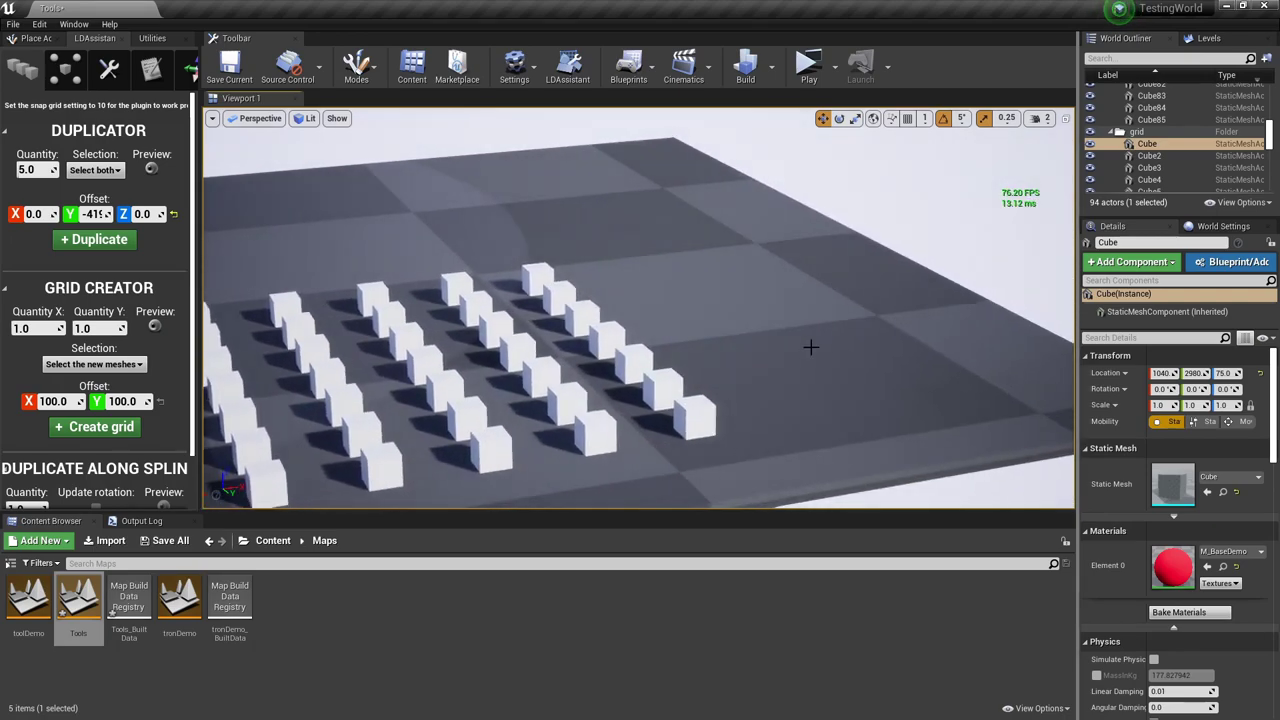
- Copy the near end cube of the grid's last column along X onto the empty floor, at about X 3467
right_click_drag(811, 346, 817, 346)
left_click(685, 415)
left_click_drag(716, 414, 930, 399, "alt")
right_click_drag(930, 399, 880, 434)
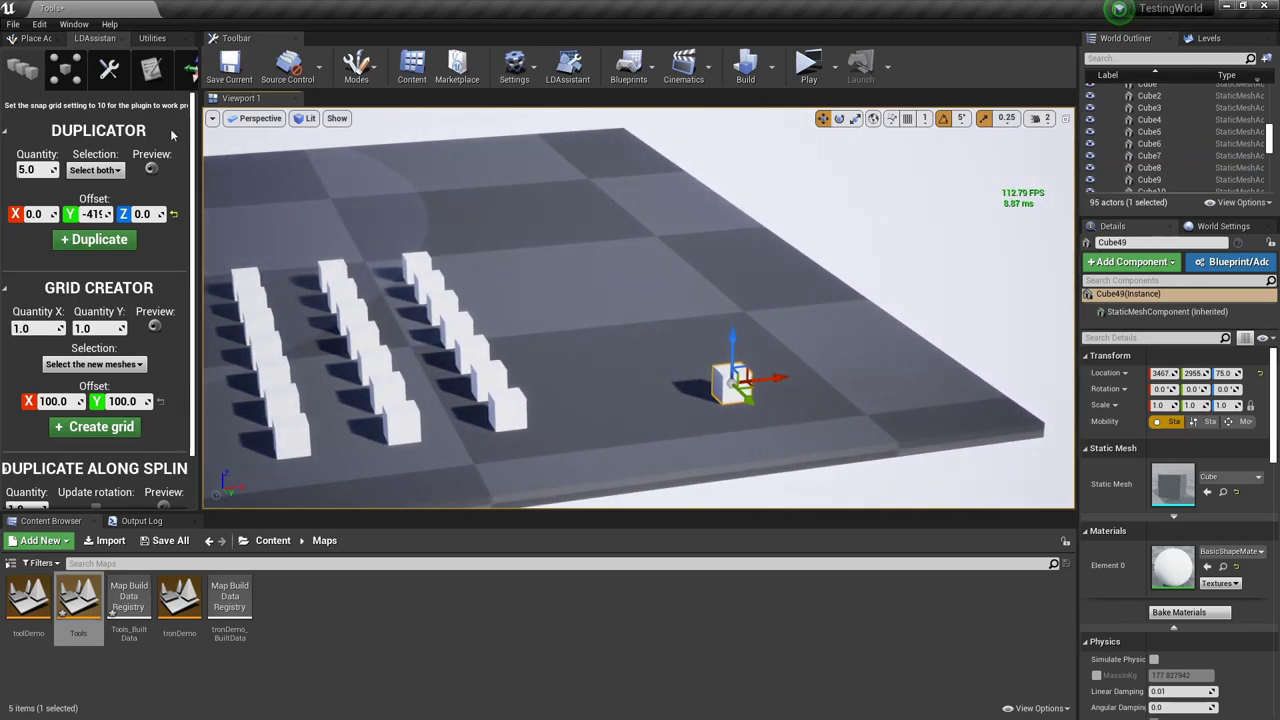
- Set the Grid Creator's X and Y quantities to 4 each and preview the grid from the copied white cube
left_click(40, 335)
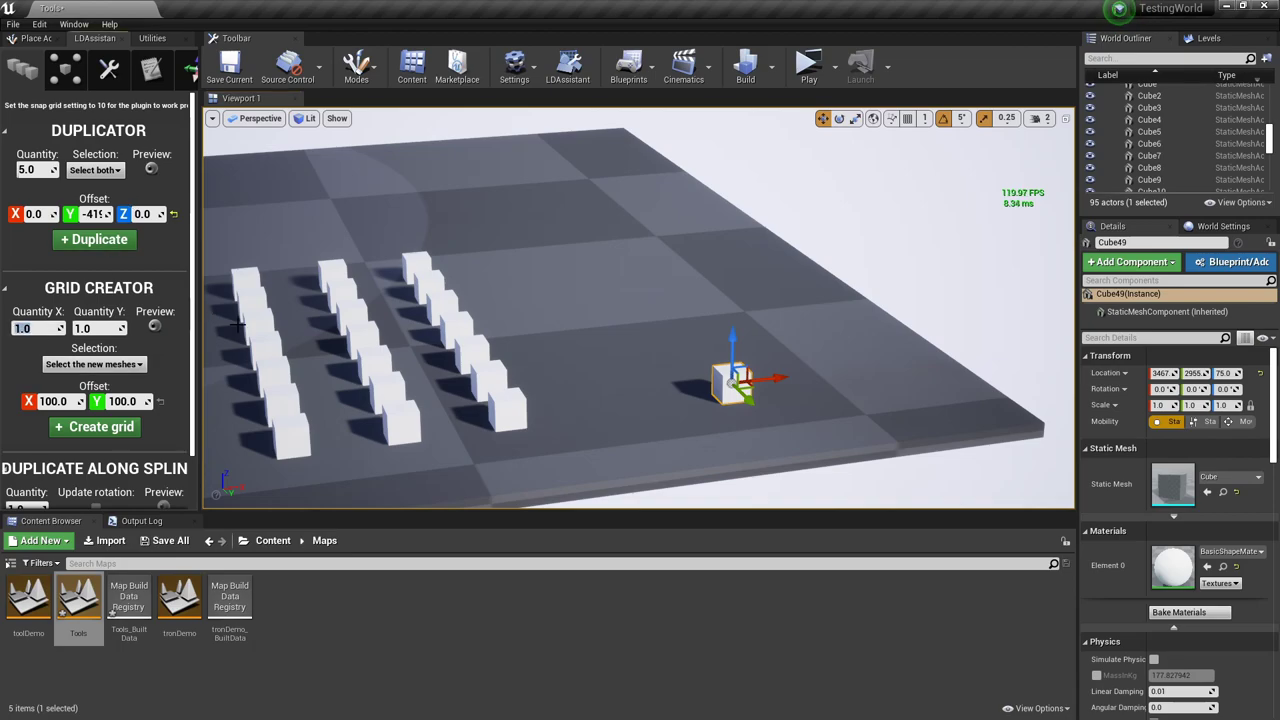
type("4")
key("Tab")
type("4")
left_click(154, 327)
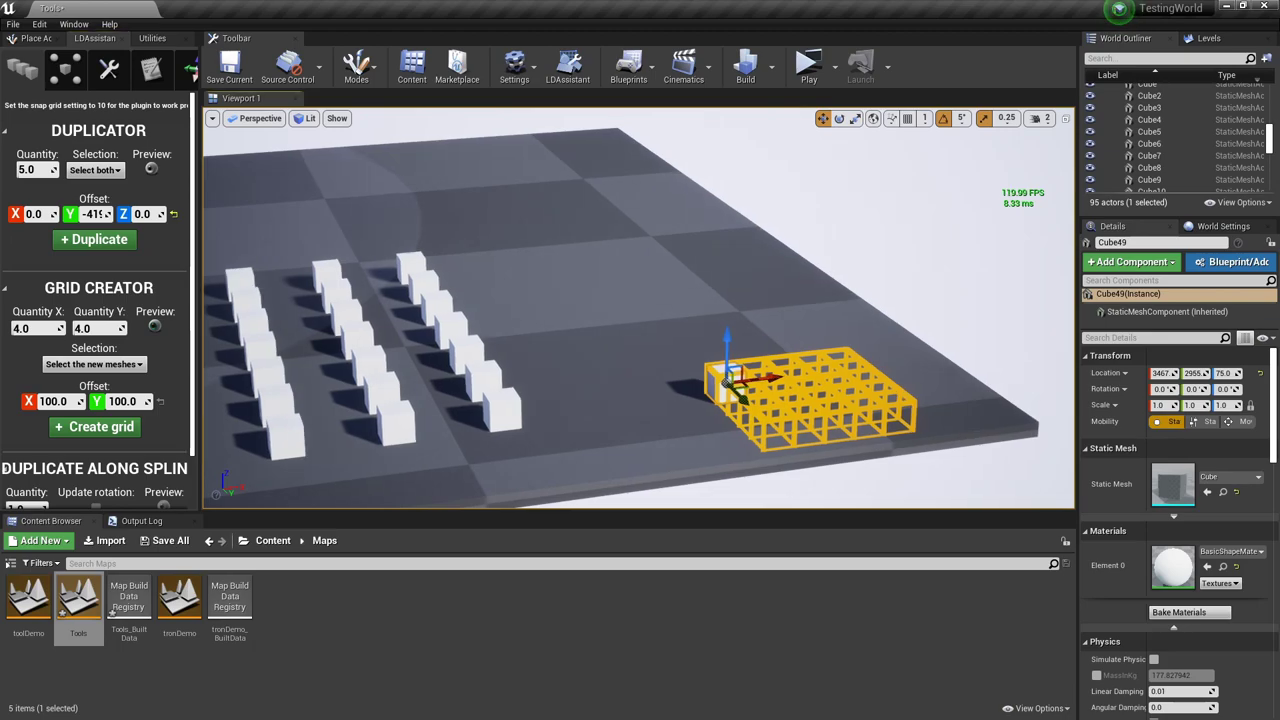
key("f")
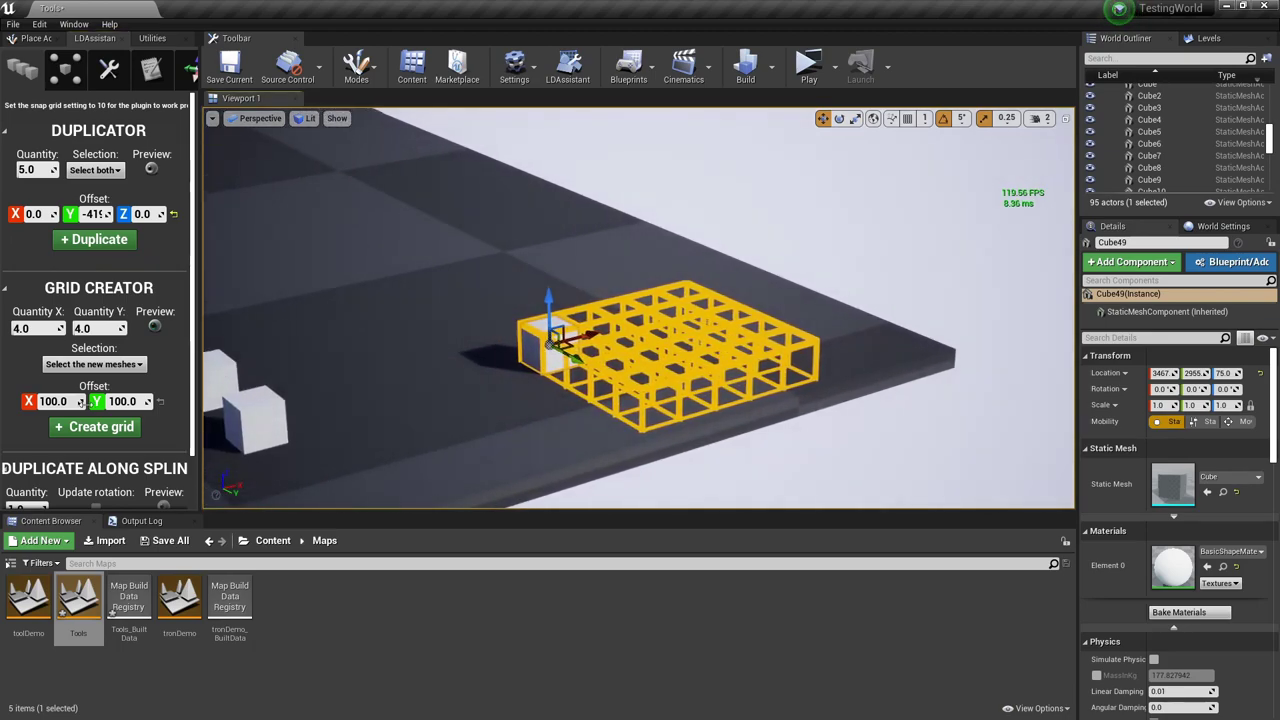
key("w")
mouse_move(567, 427)
right_mouse_down()
mouse_move(640, 430)
mouse_move(567, 427)
right_mouse_up()
key("a")
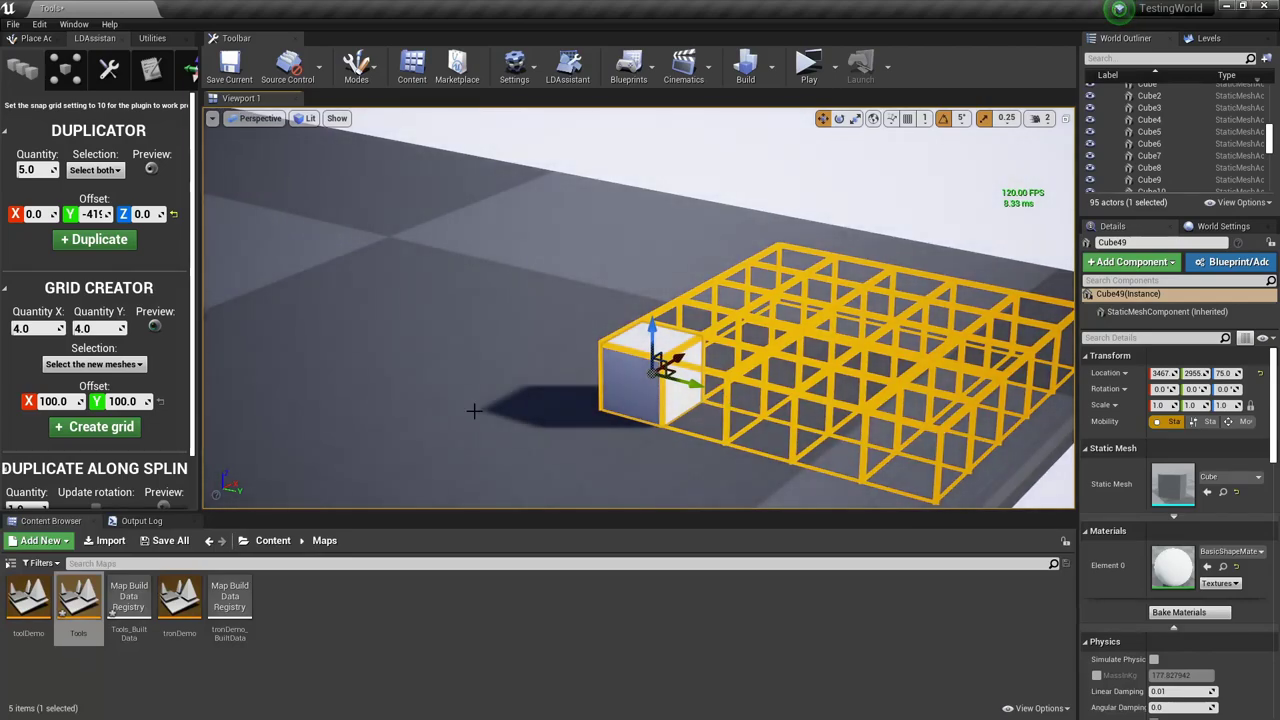
right_click_drag(560, 354, 610, 366)
key("s")
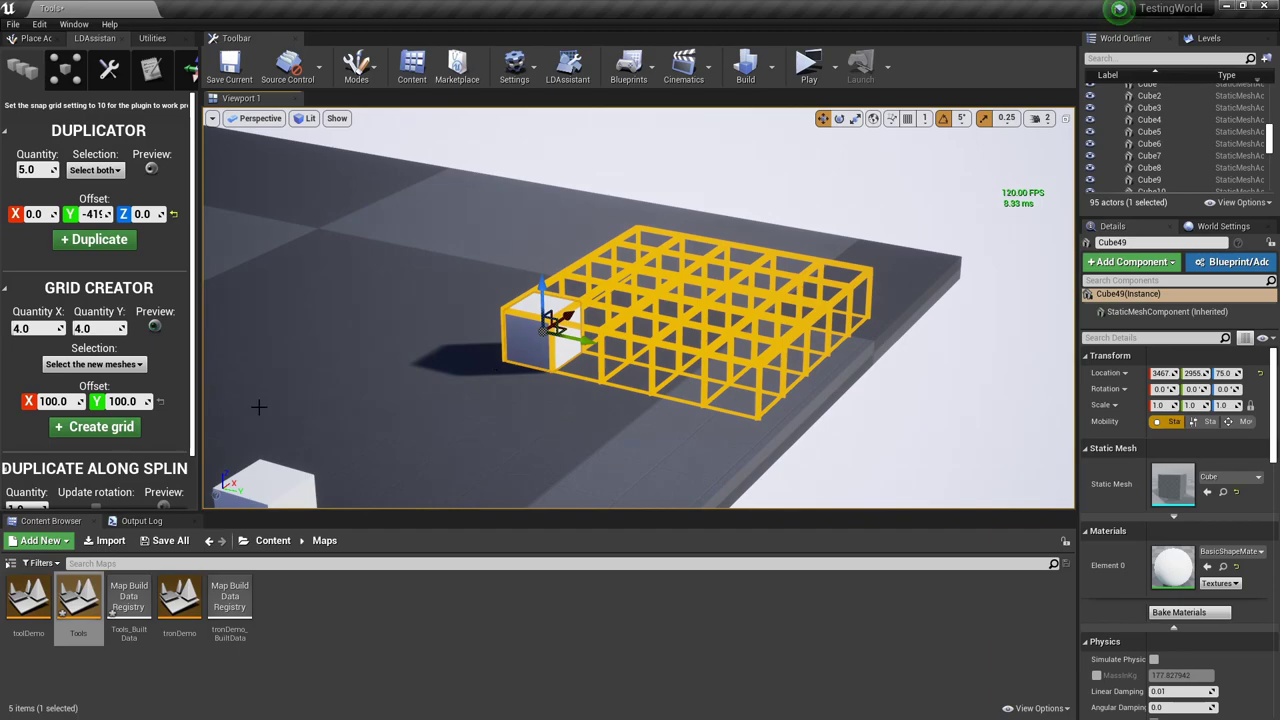
- Create the grid from the copied white cube with 100-unit X and Y offsets and view it from another side
left_click(120, 427)
key("w")
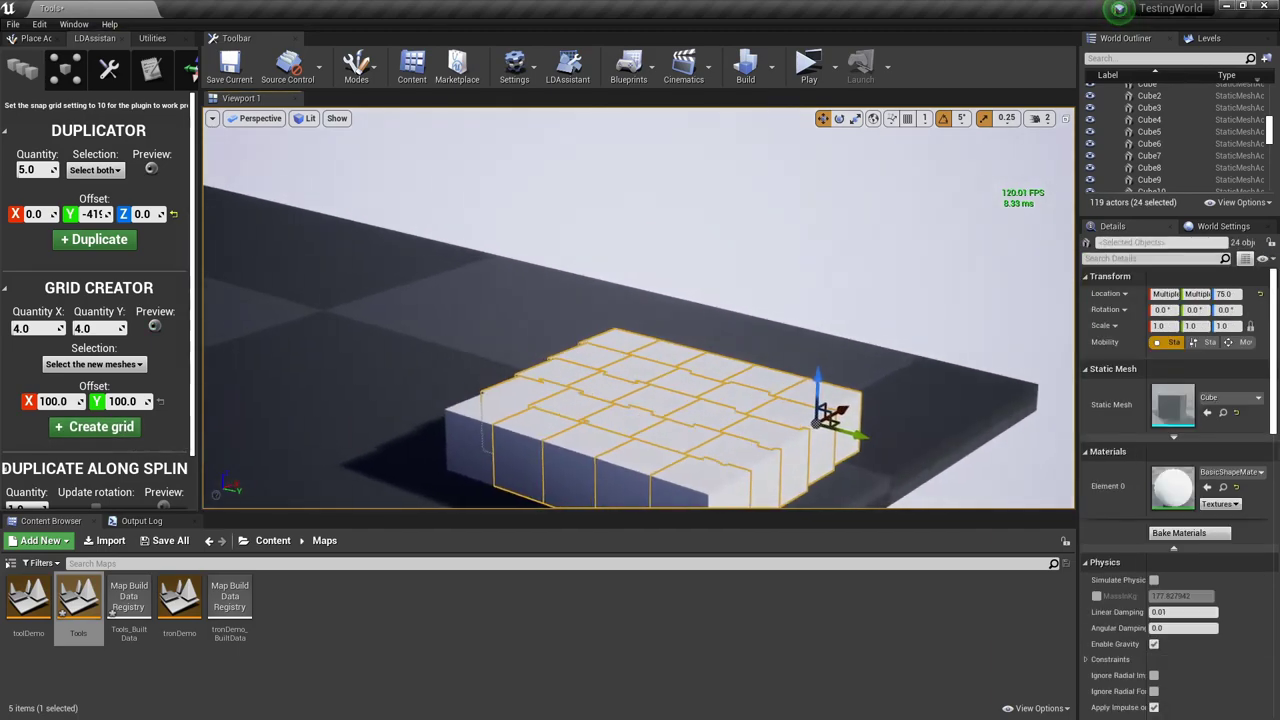
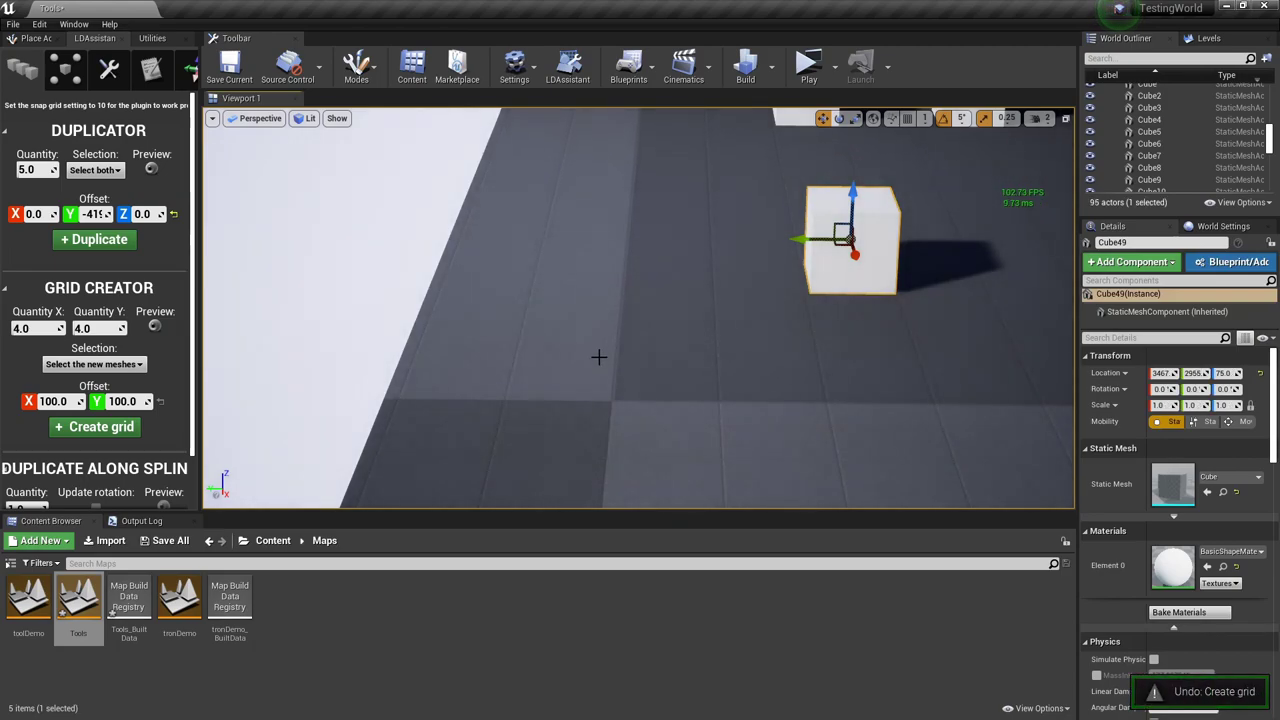
right_click_drag(598, 357, 640, 340)
right_click_drag(560, 380, 645, 325)
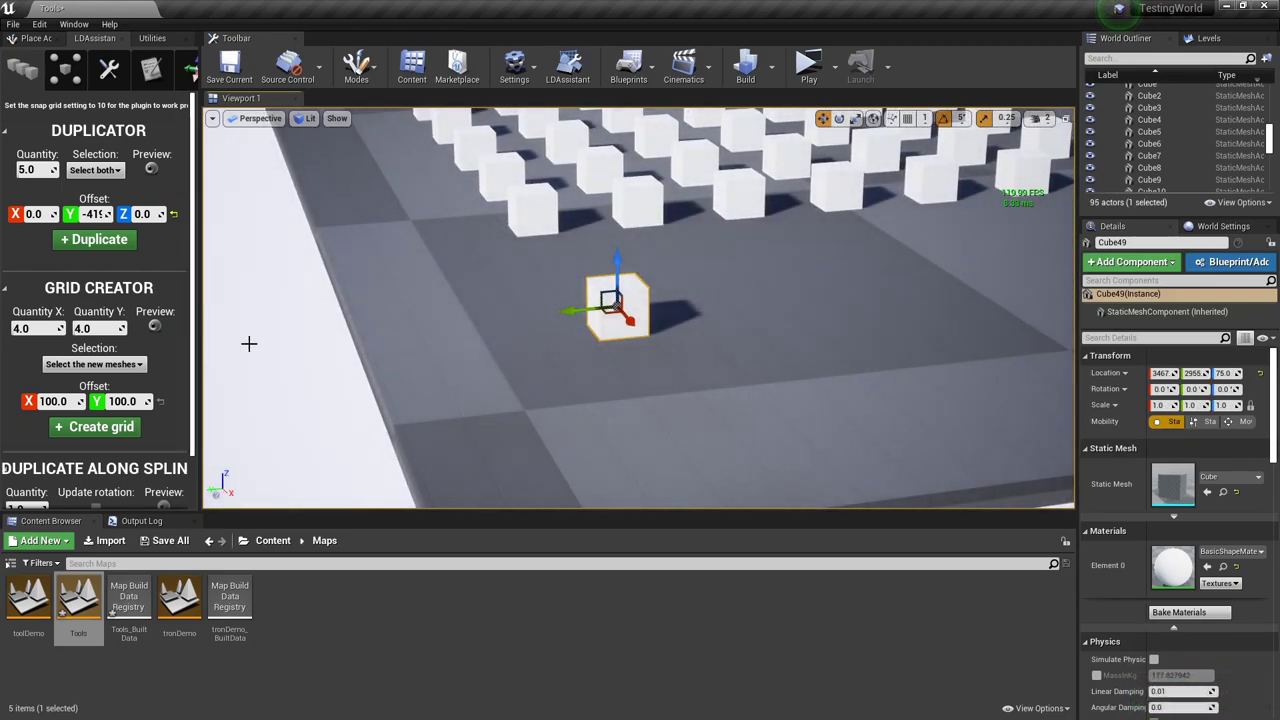
- Preview the grid from the copied white cube and turn off rotation and scale snapping
left_click(155, 328)
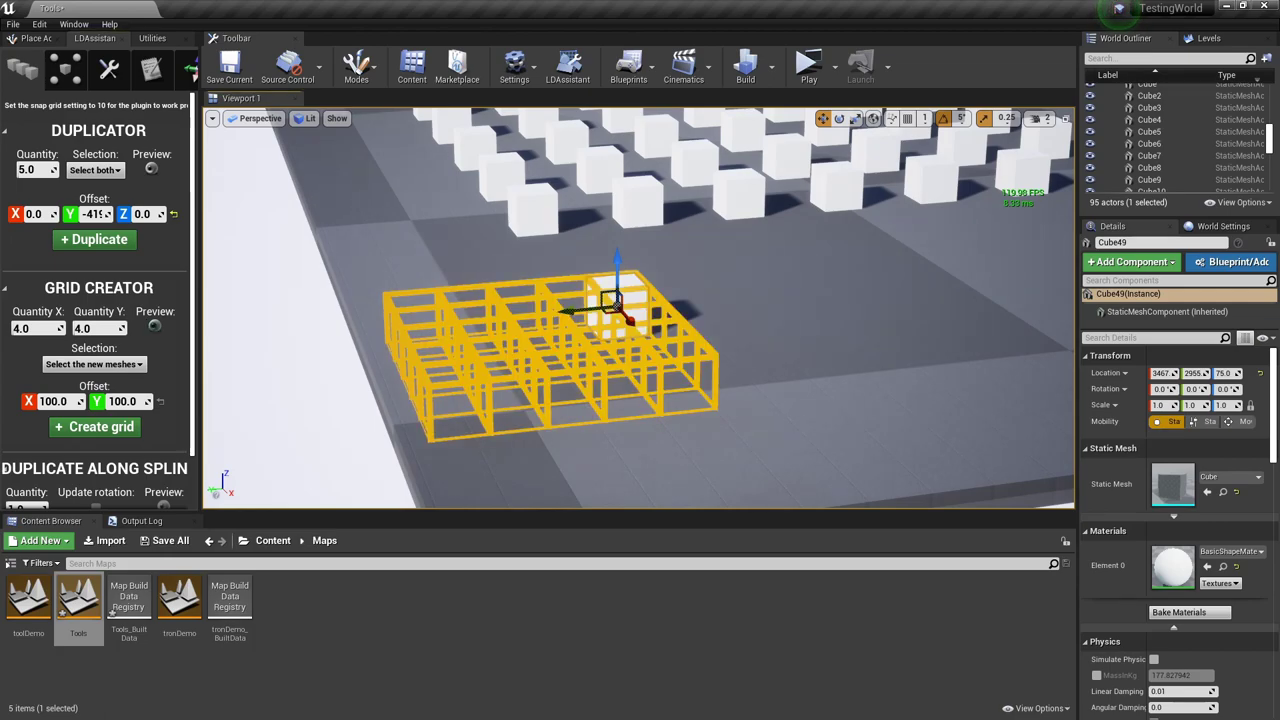
right_click_drag(640, 330, 465, 340)
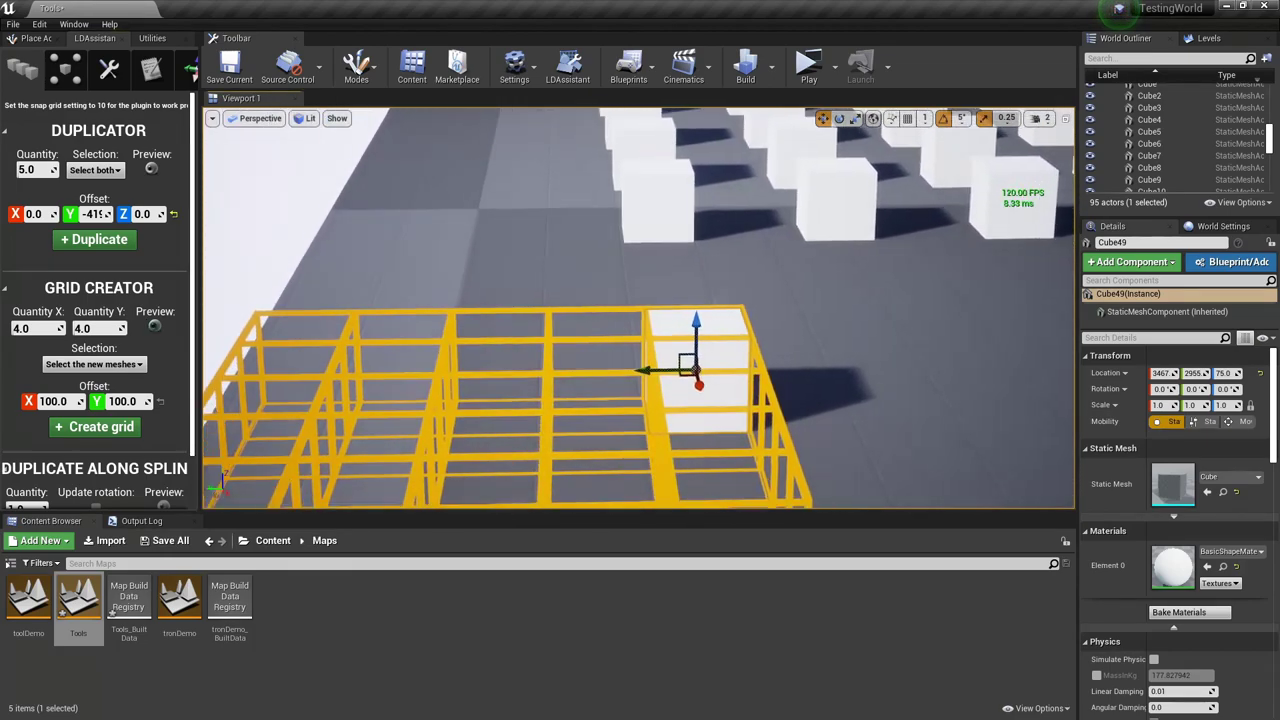
scroll(380, 371, "down", 8)
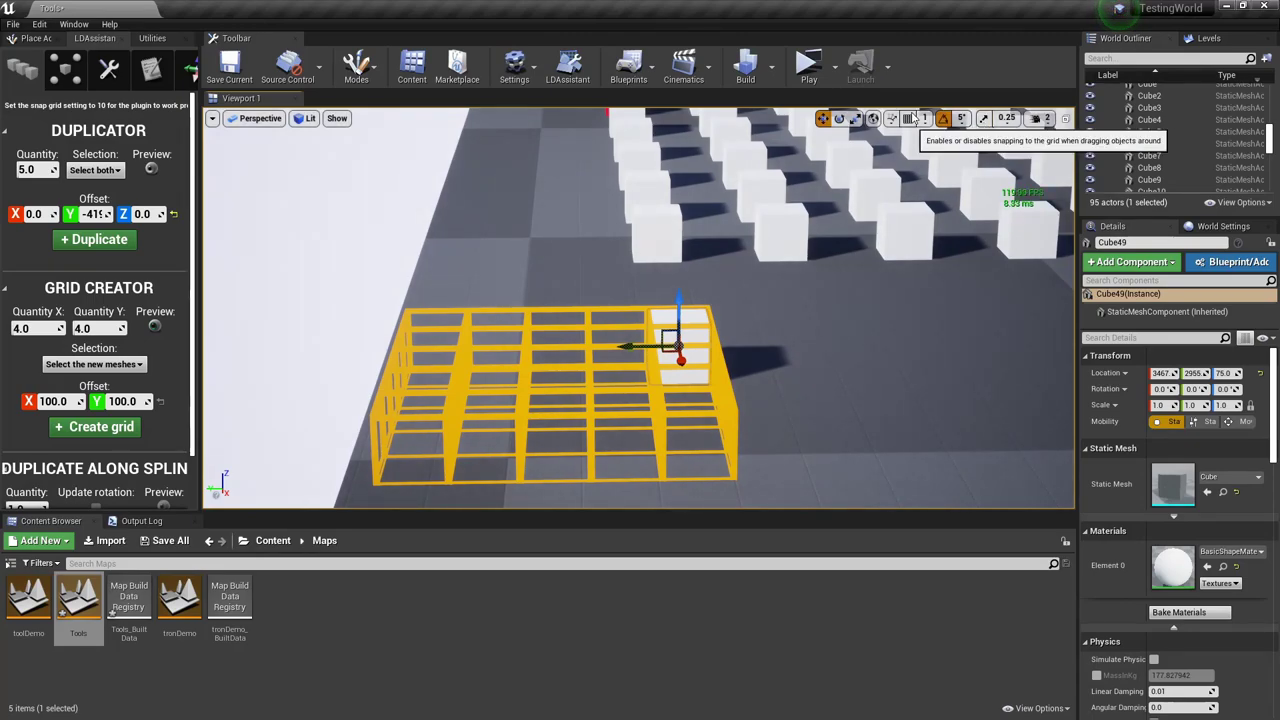
left_click(943, 118)
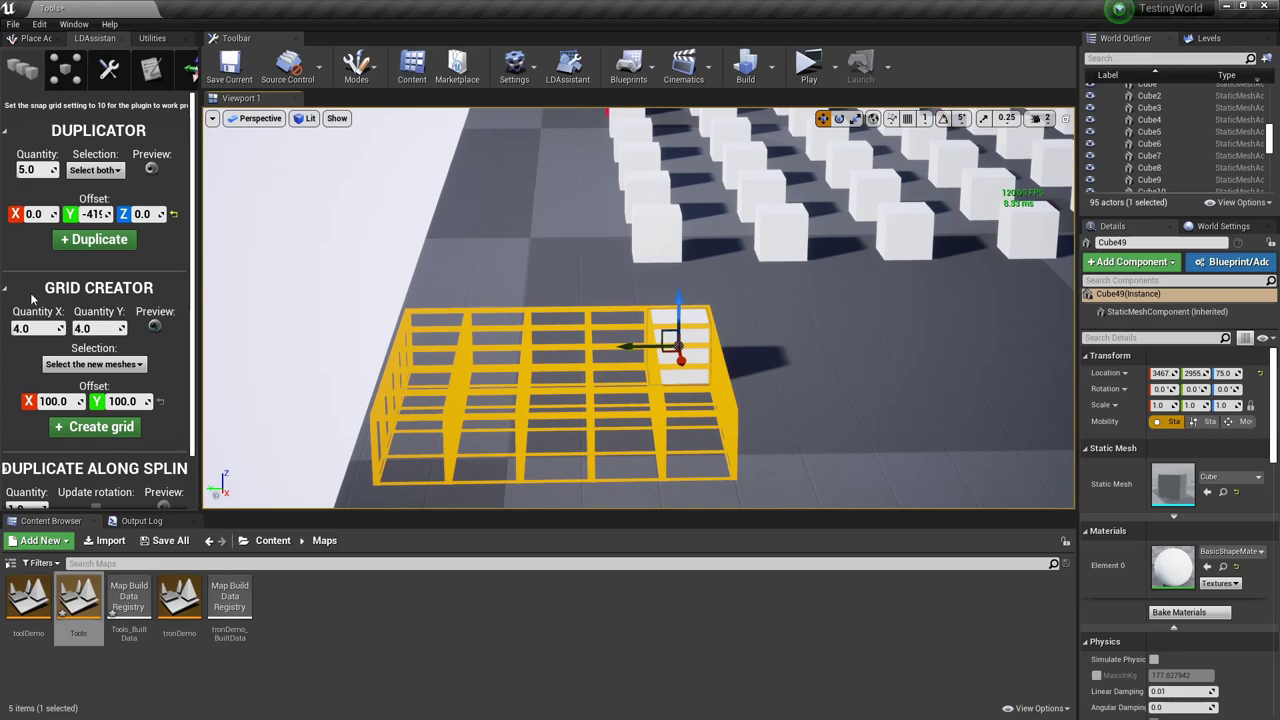
- Create the tightly packed grid with 100-unit offsets twice from the copied white cube, undoing it each time
left_click(97, 427)
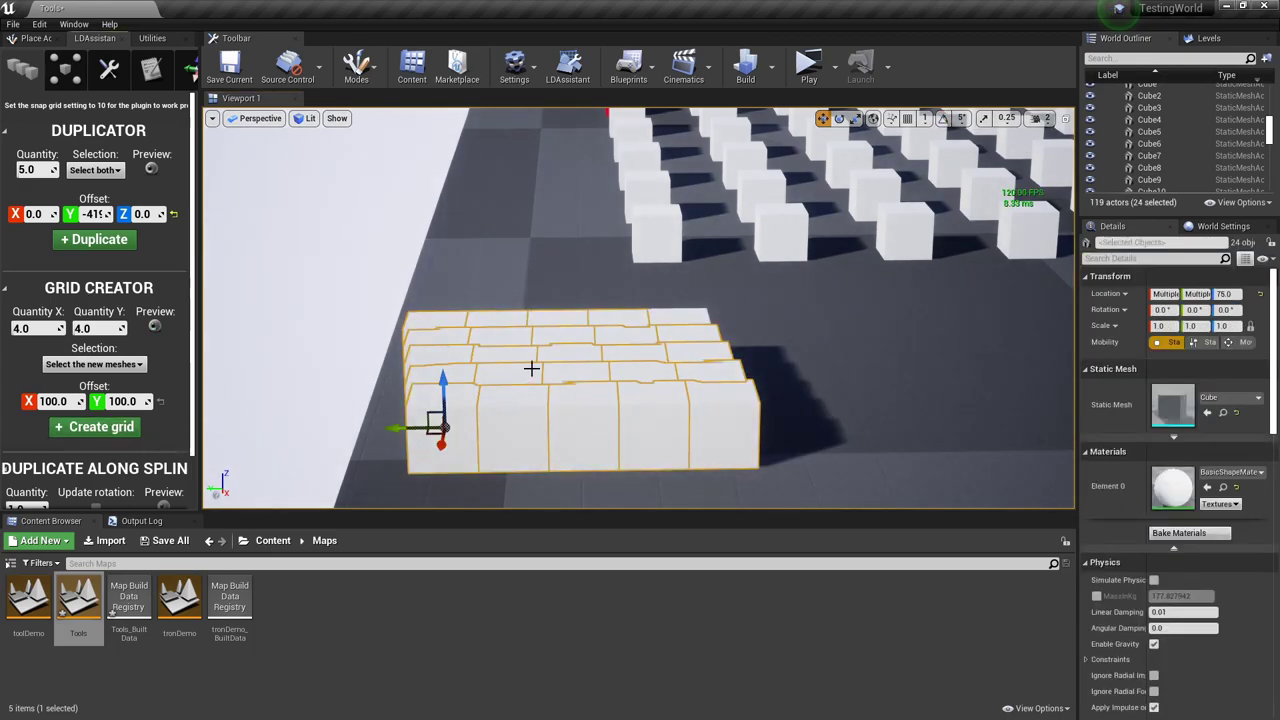
key("ctrl+z")
right_click_drag(423, 357, 415, 359)
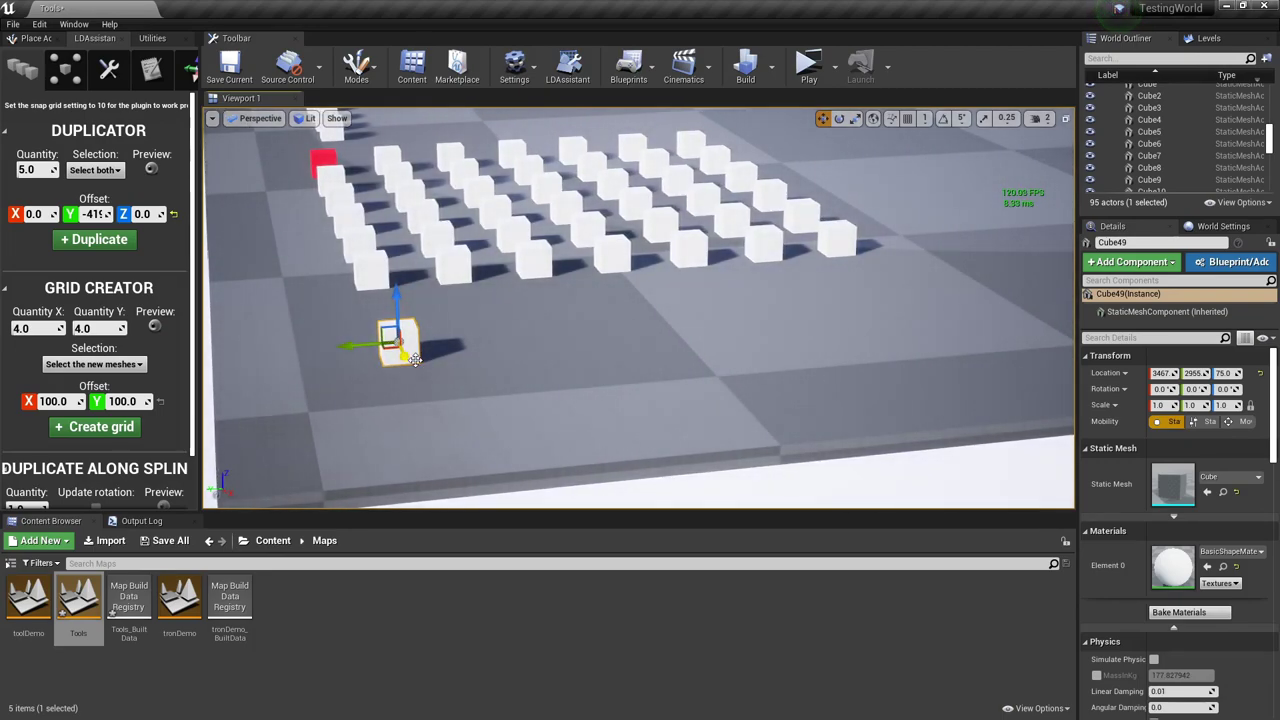
left_click(103, 428)
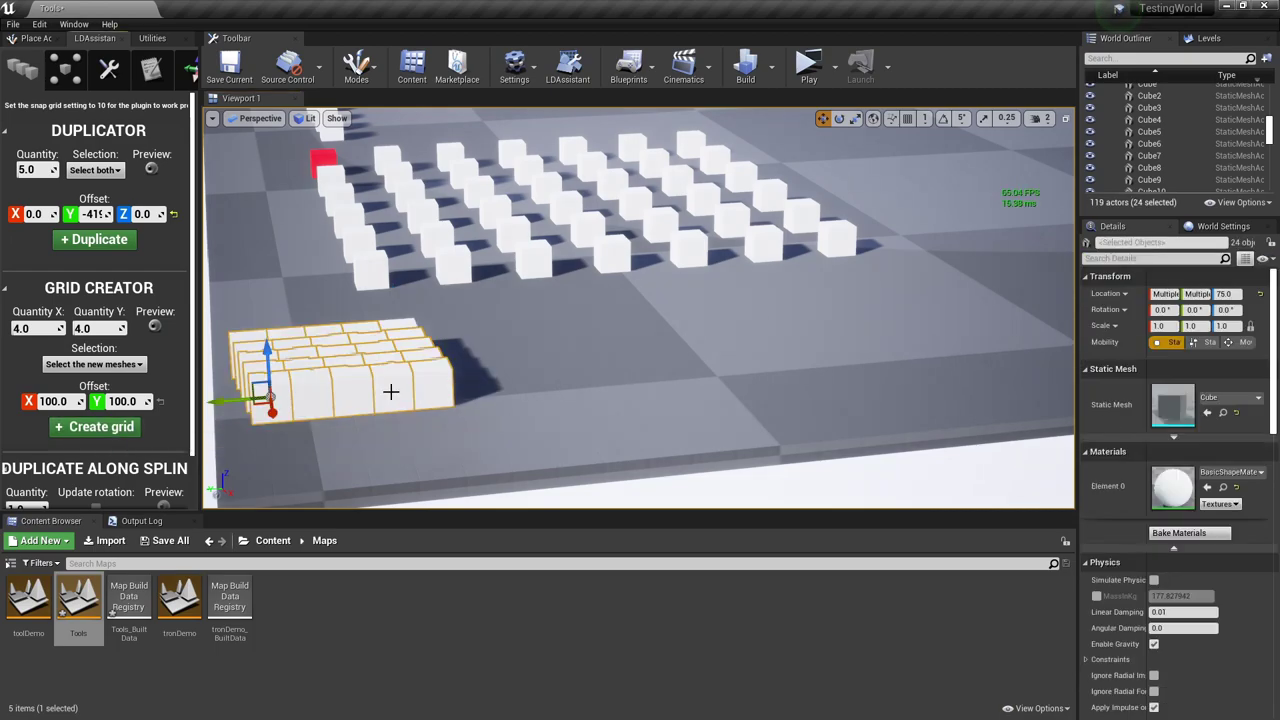
right_click_drag(390, 392, 404, 383)
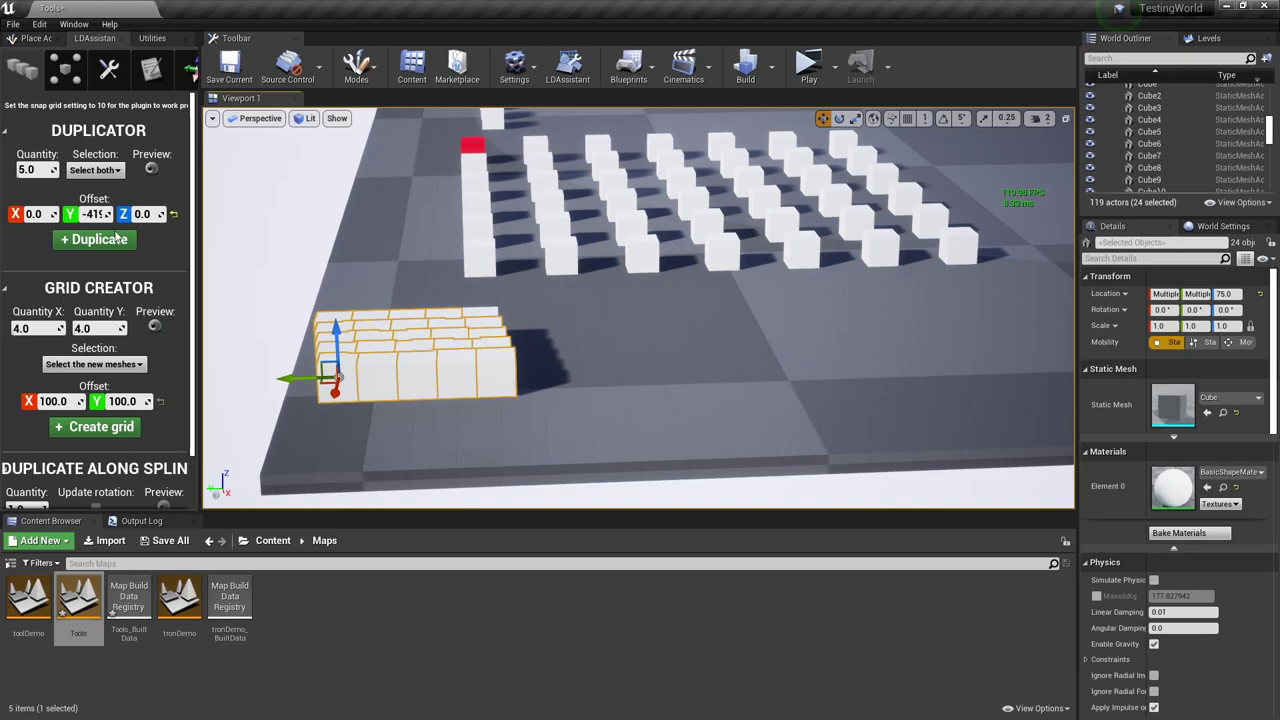
key("ctrl+z")
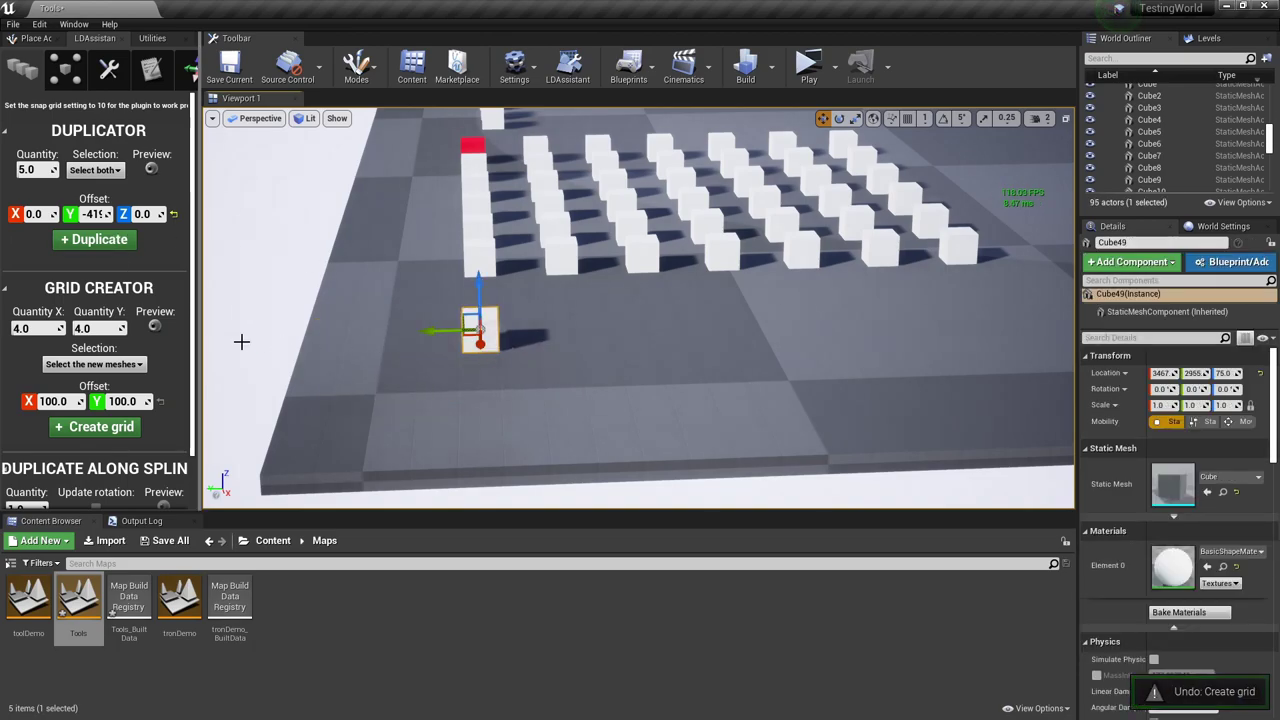
- Set the Grid Creator's X and Y offsets to 200 each
left_click(64, 398)
type("2")
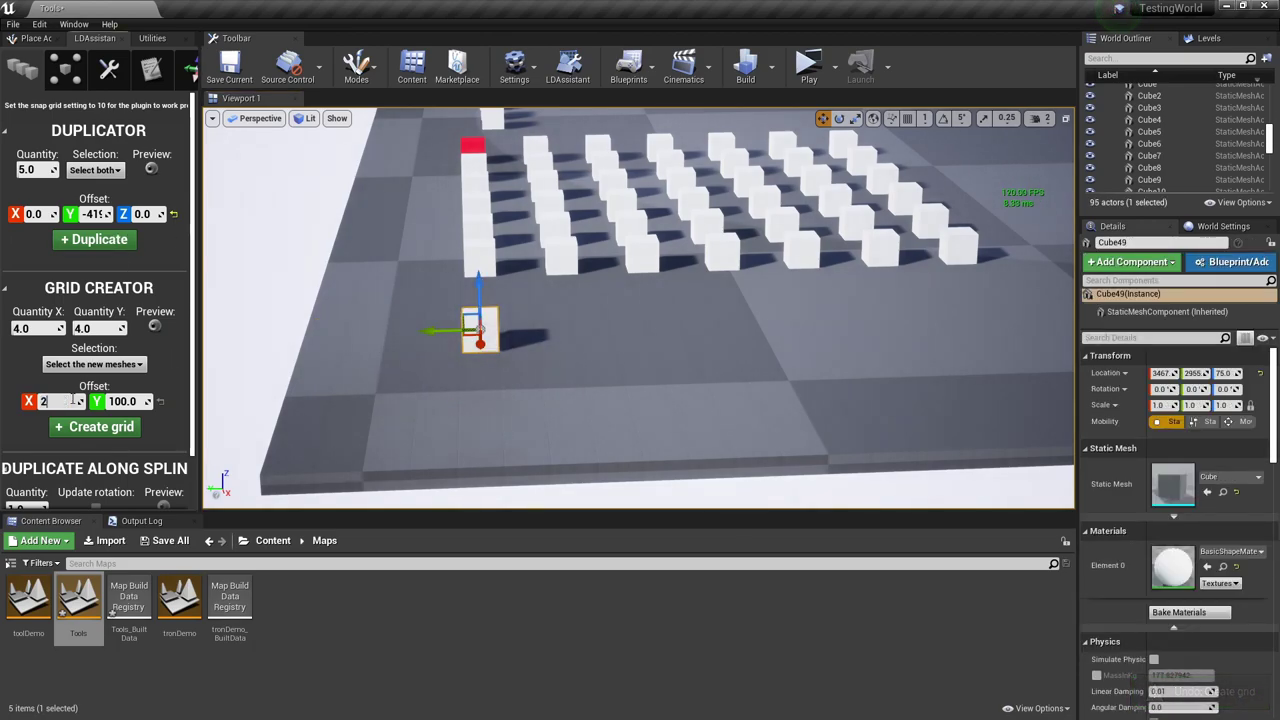
key("Tab")
type("2")
left_click(70, 400)
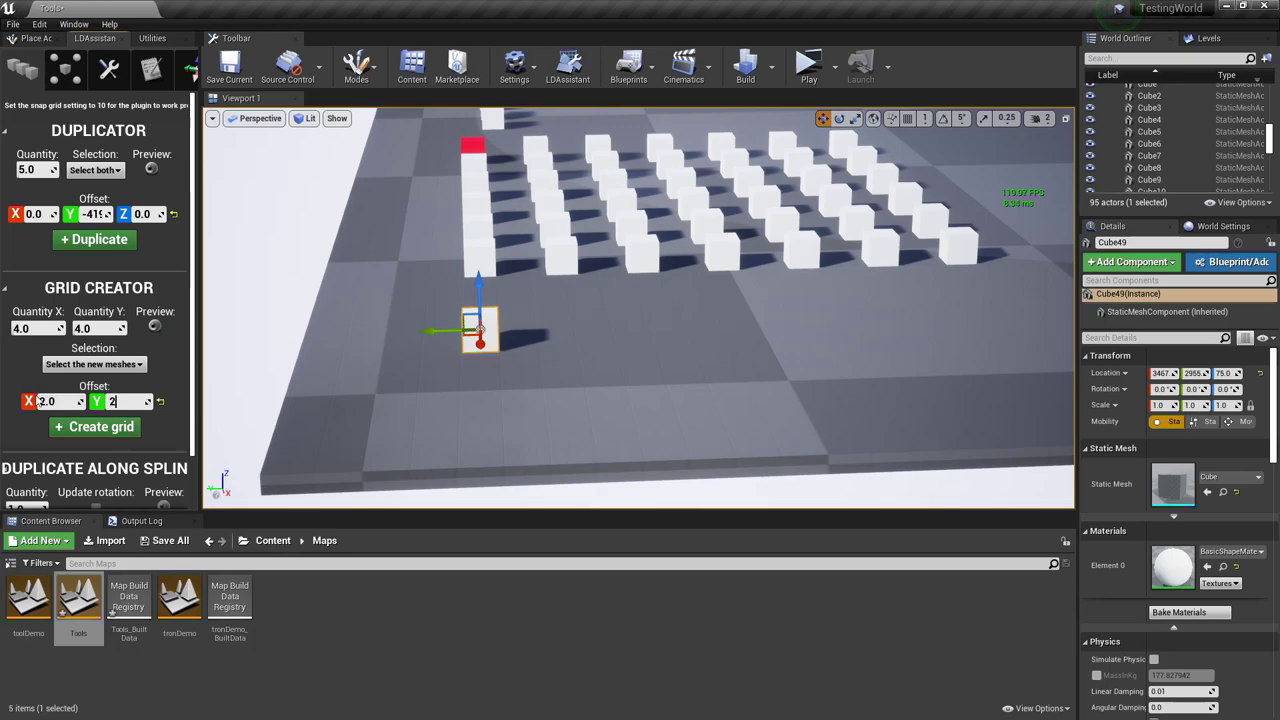
type("200")
key("Tab")
type("20")
key("Return")
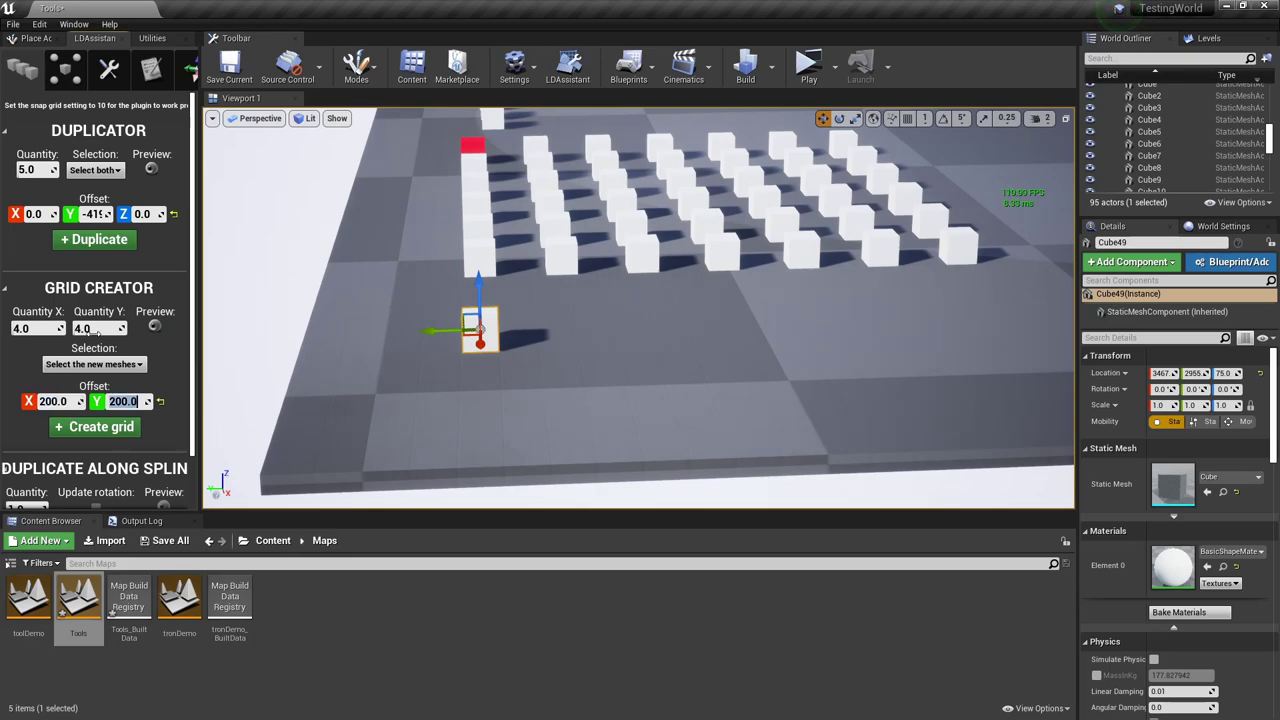
- Create the grid with 200-unit offsets from the copied white cube, look it over, and undo it
left_click(100, 426)
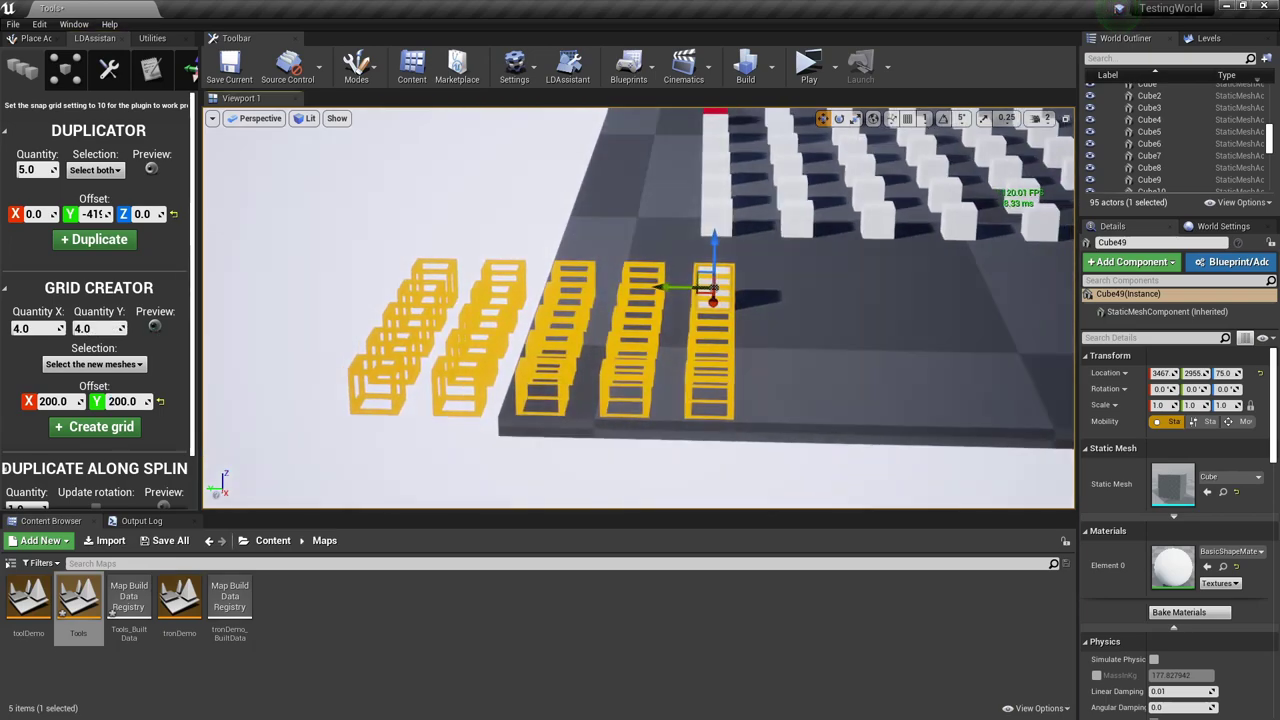
left_click(100, 426)
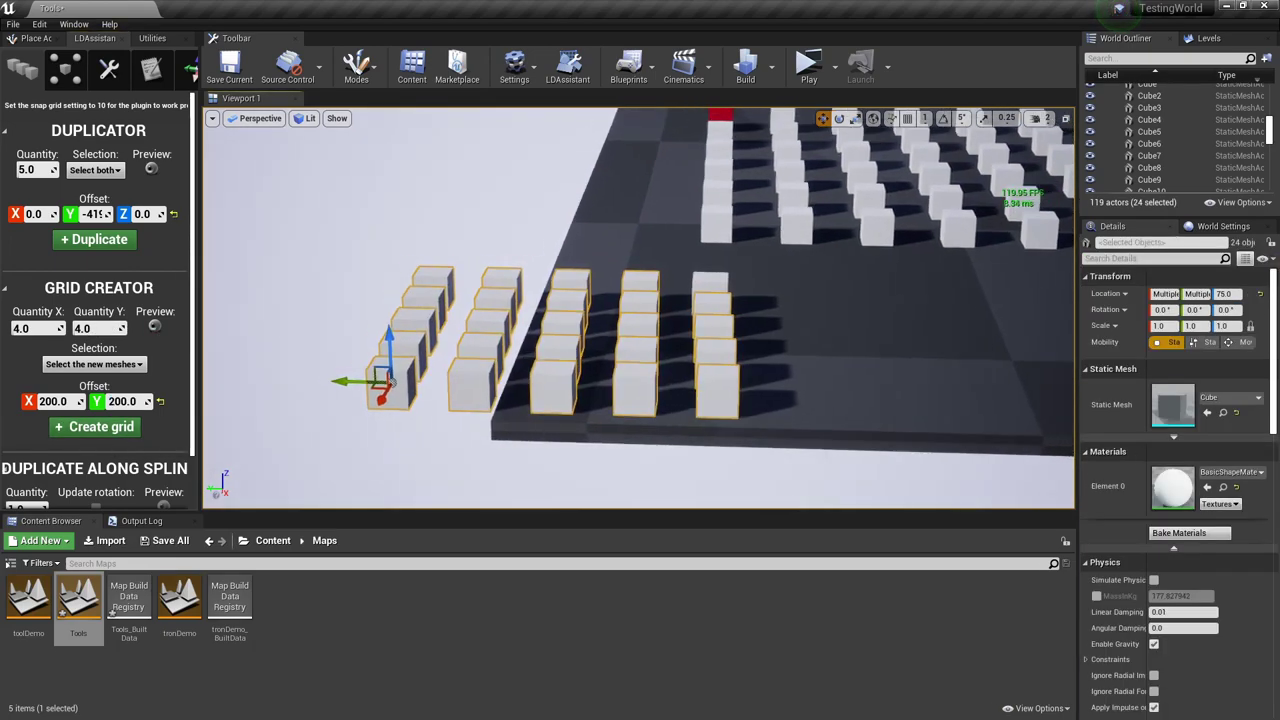
key("ctrl+z")
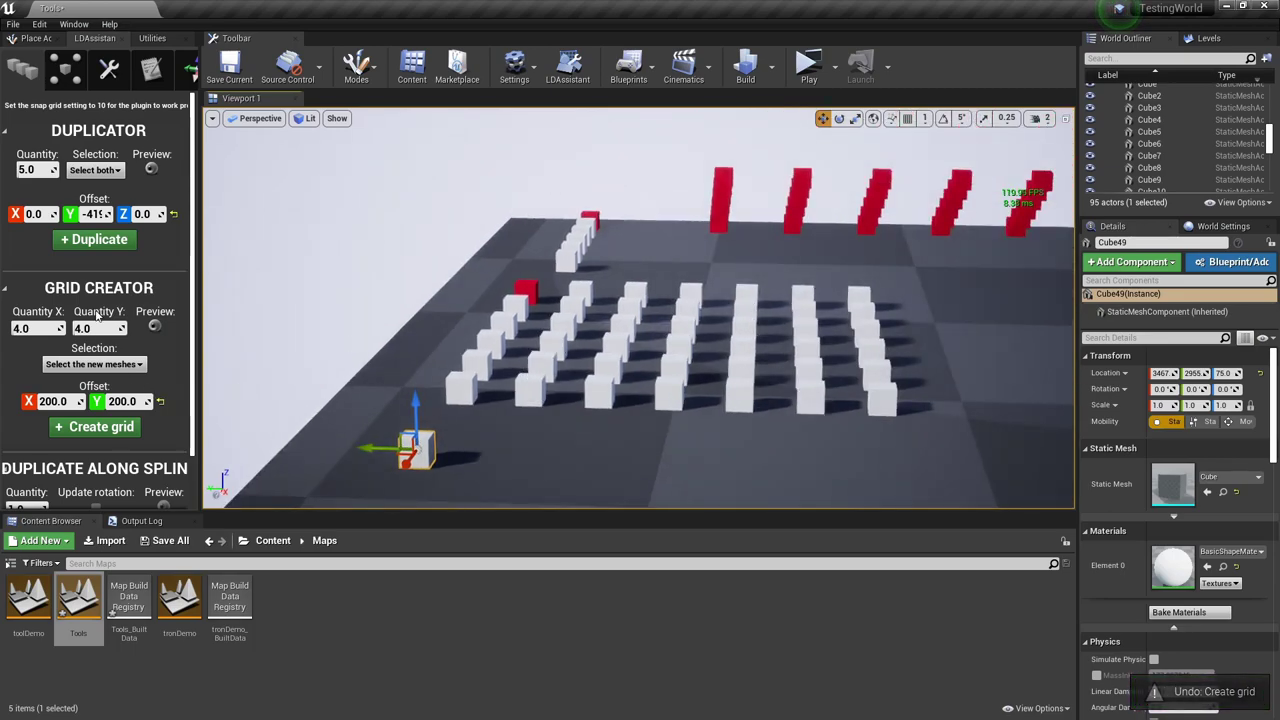
- Set the Grid Creator's selection mode to Select both and create the spaced cube grid
left_click(122, 365)
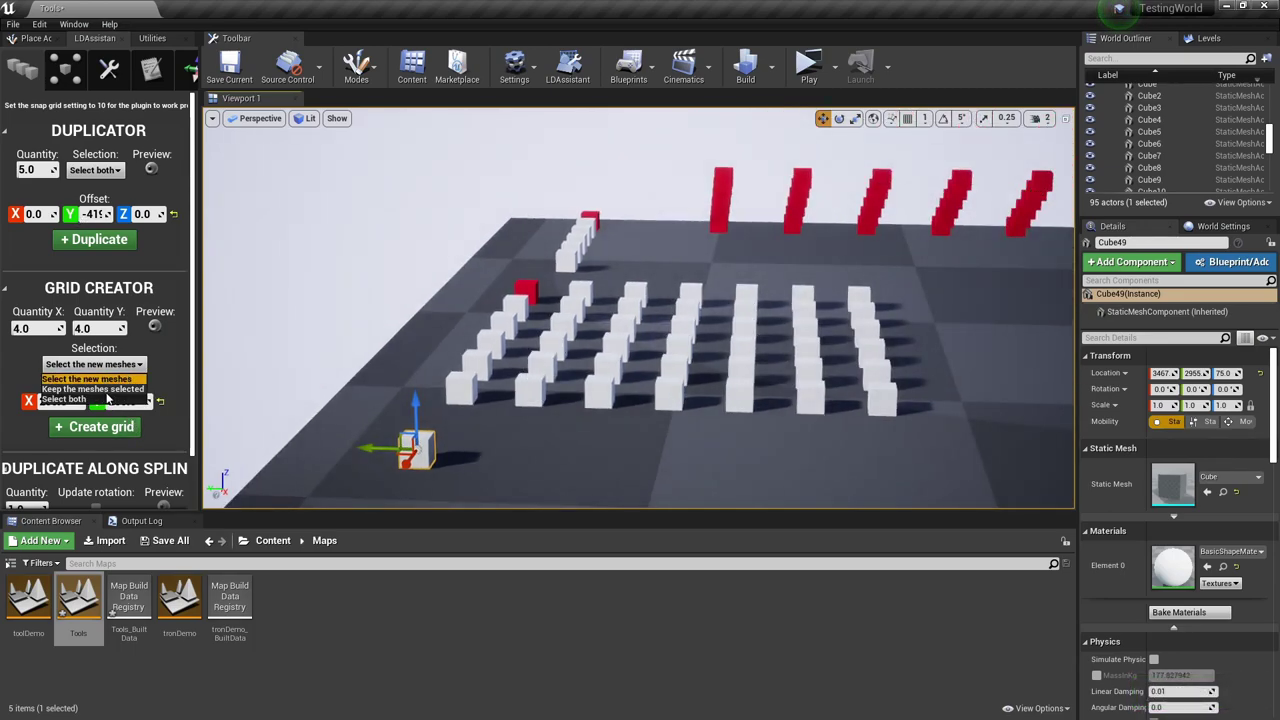
left_click(103, 399)
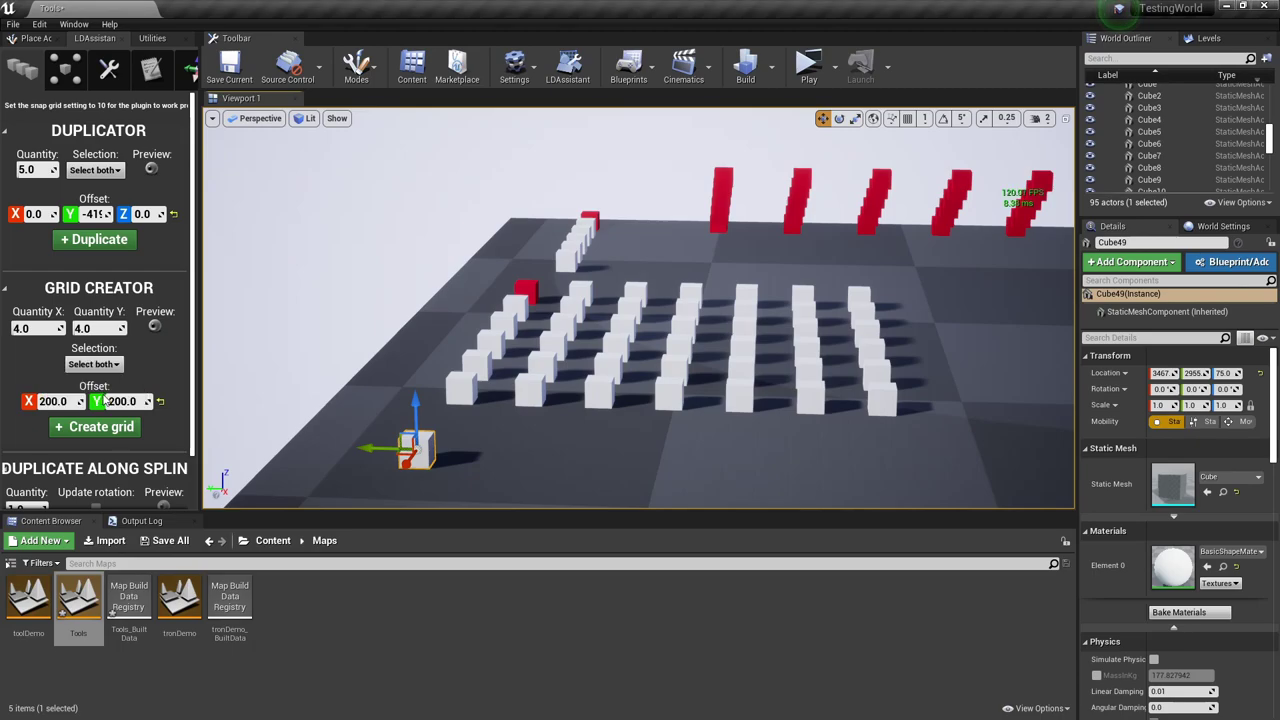
left_click(107, 432)
right_click_drag(809, 460, 843, 480)
key("s")
right_click_drag(591, 428, 591, 428)
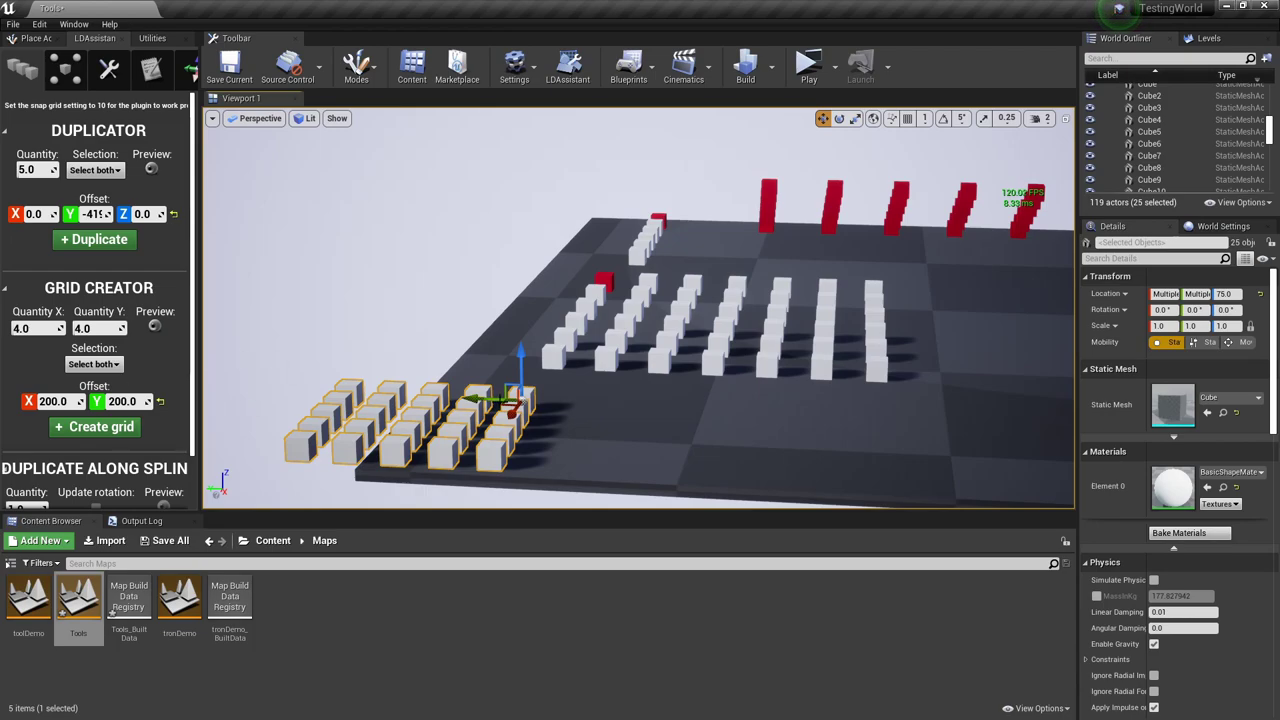
- Duplicate the selected grid five times upward with the Duplicator's offset at Y 0 and Z 200, using the preview and turning it off
left_click(151, 170)
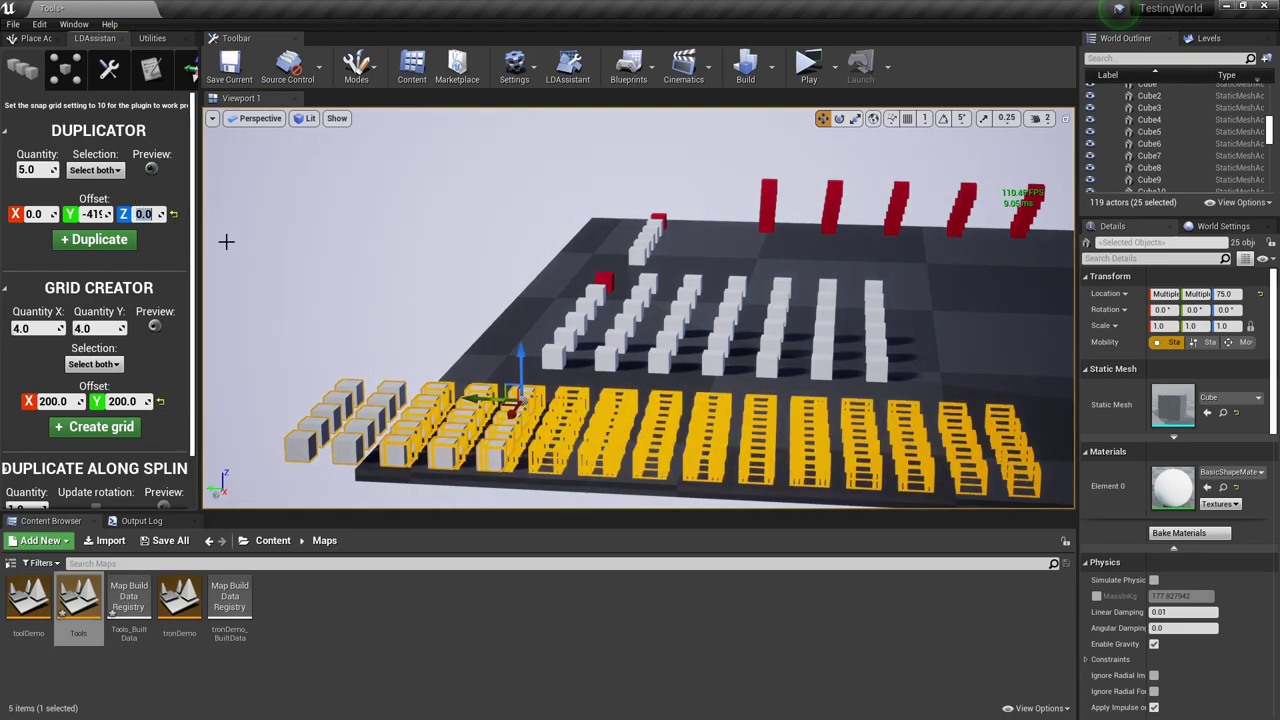
left_click(100, 214)
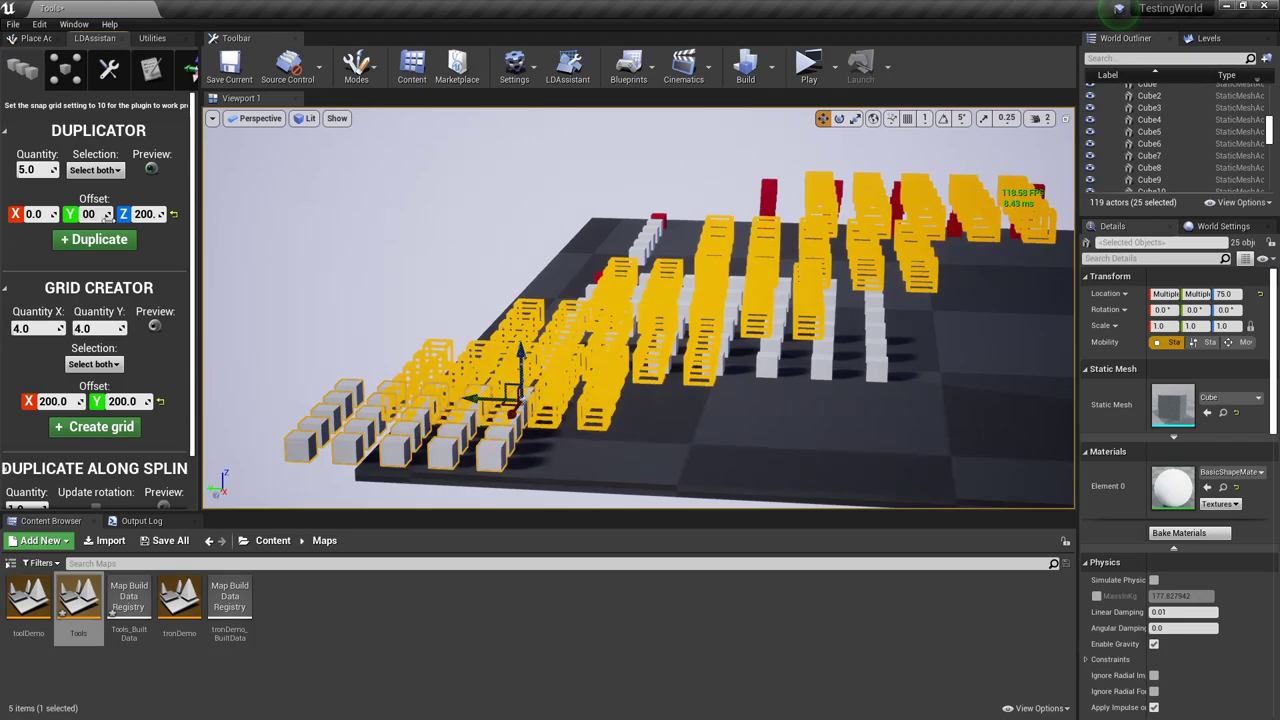
type("00")
key("Return")
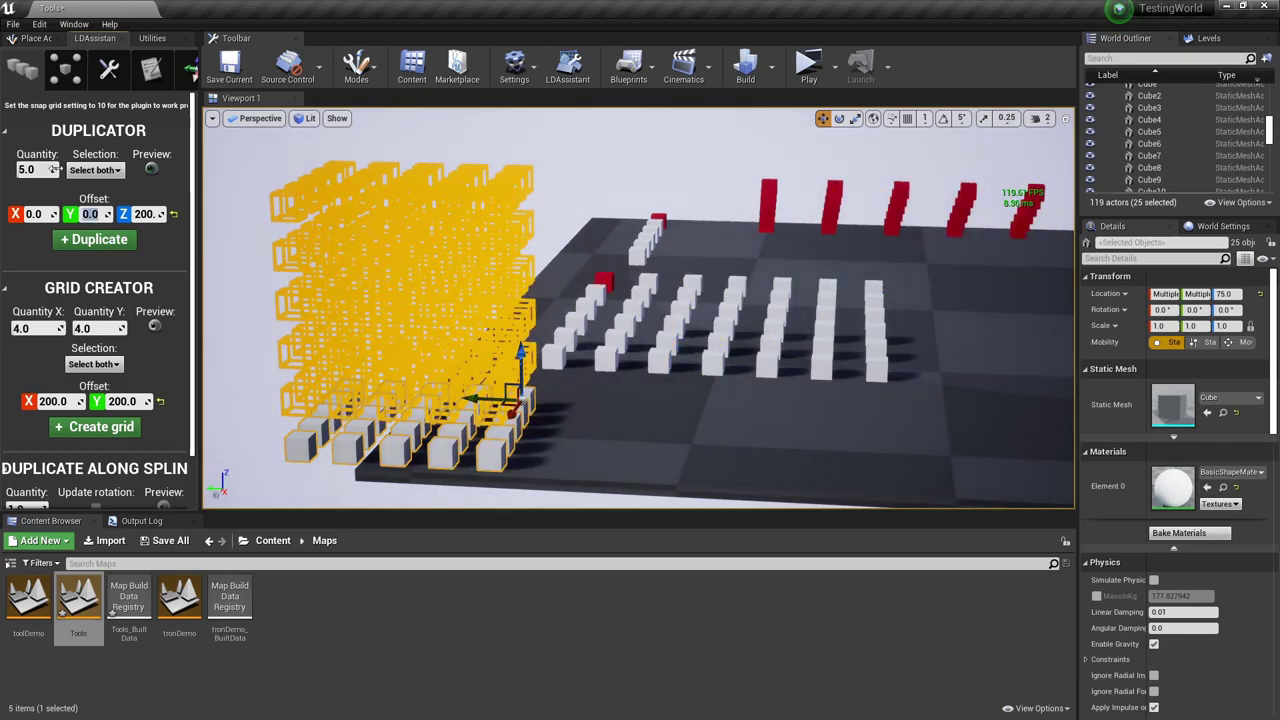
left_click(95, 239)
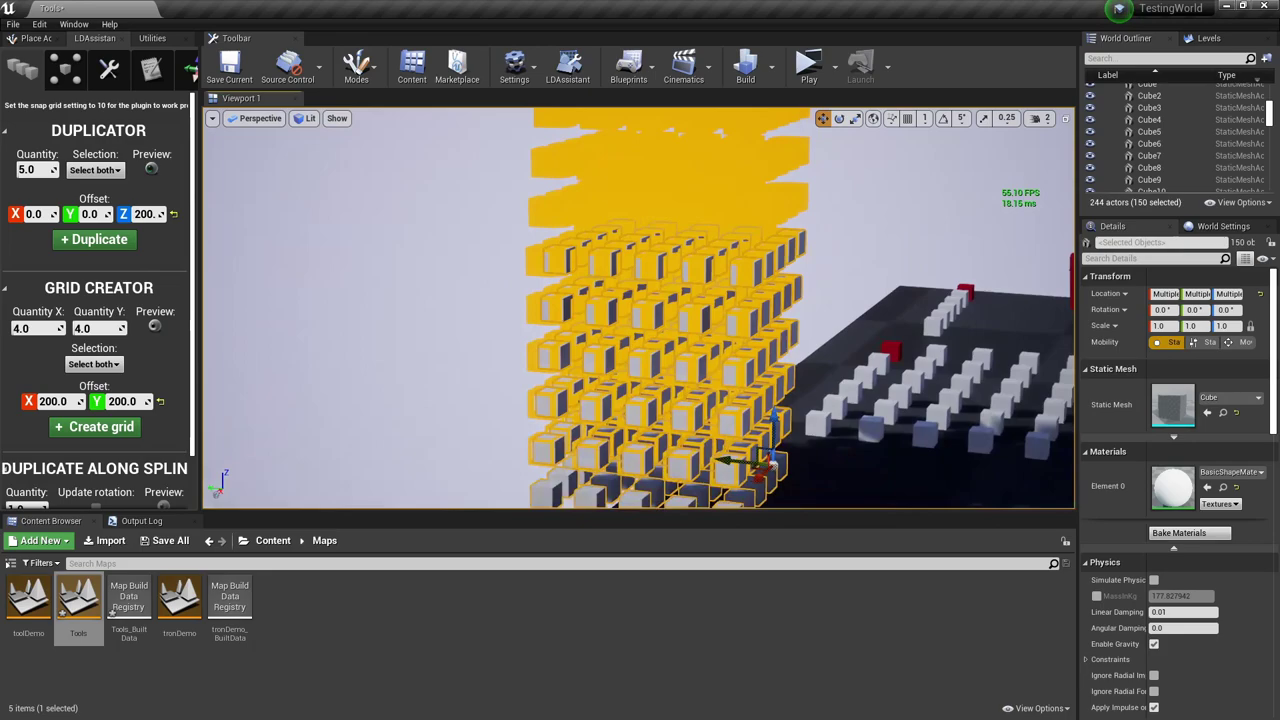
mouse_move(320, 338)
right_mouse_down()
mouse_move(352, 338)
mouse_move(315, 335)
mouse_move(341, 336)
right_mouse_up()
left_click(152, 169)
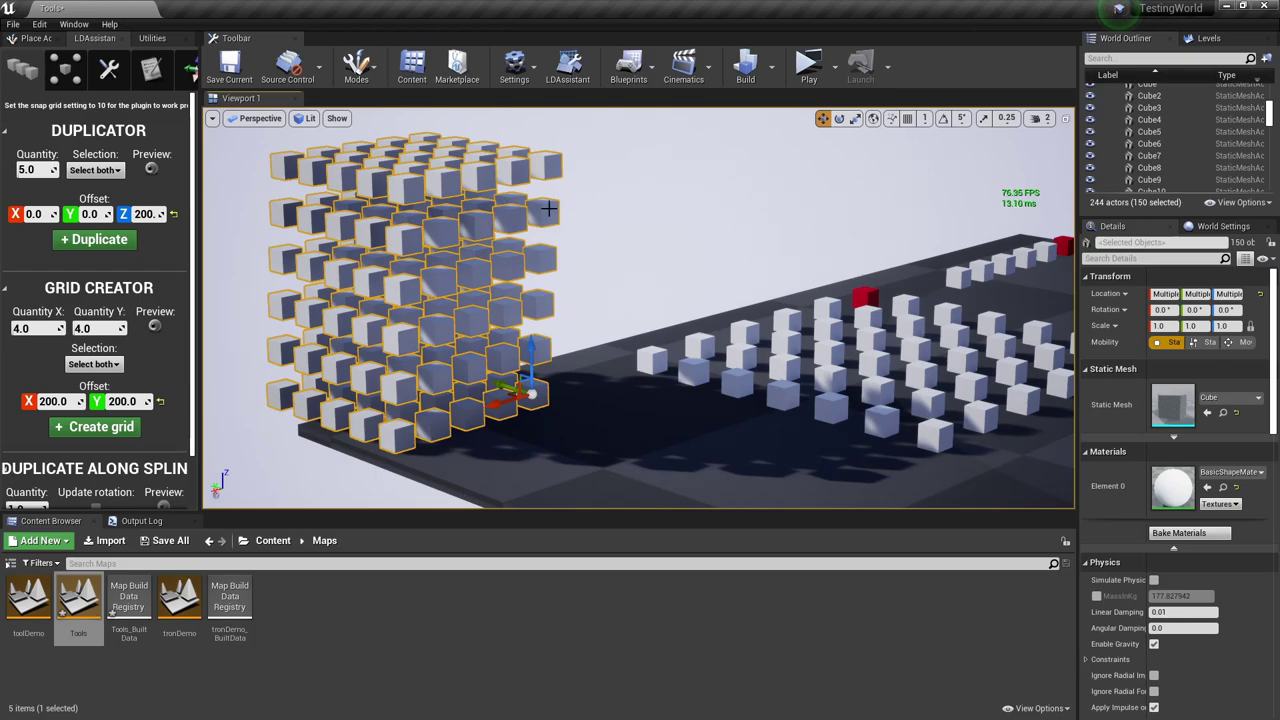
- Place a copy of a white cube on the empty floor, at about X 2045, Y 304.5
right_click_drag(577, 223, 554, 229)
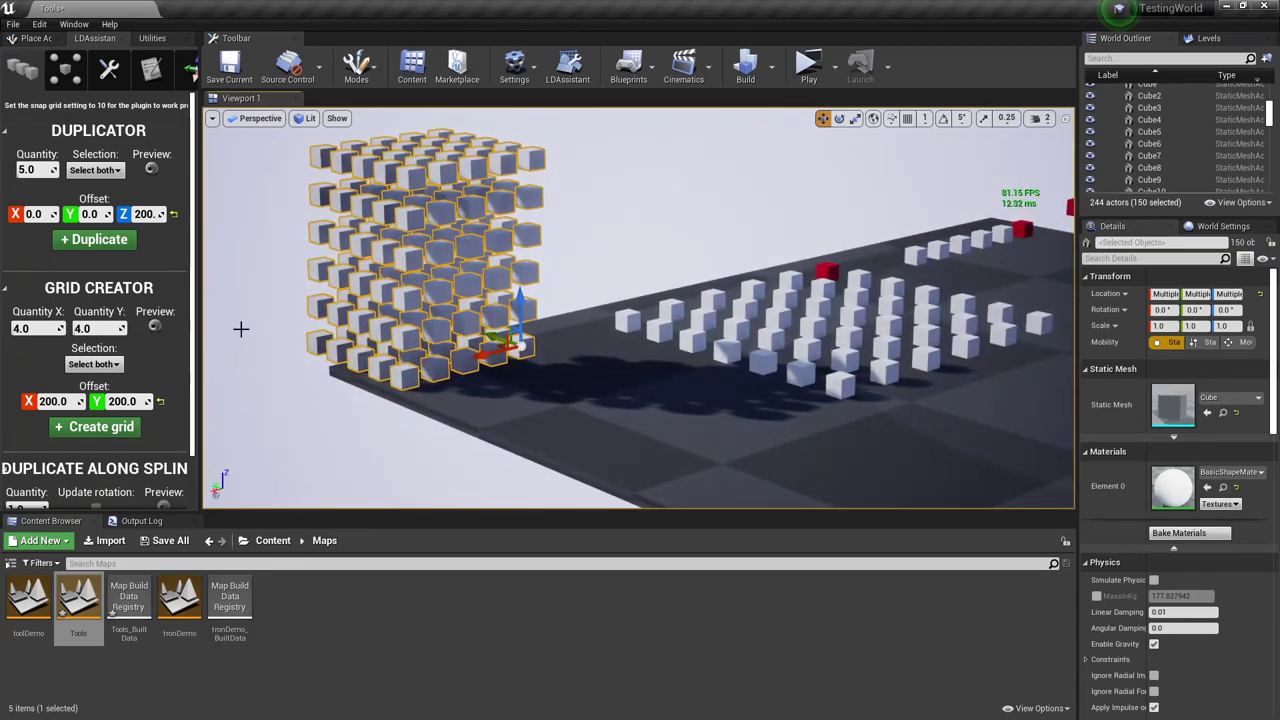
right_click_drag(572, 412, 662, 452)
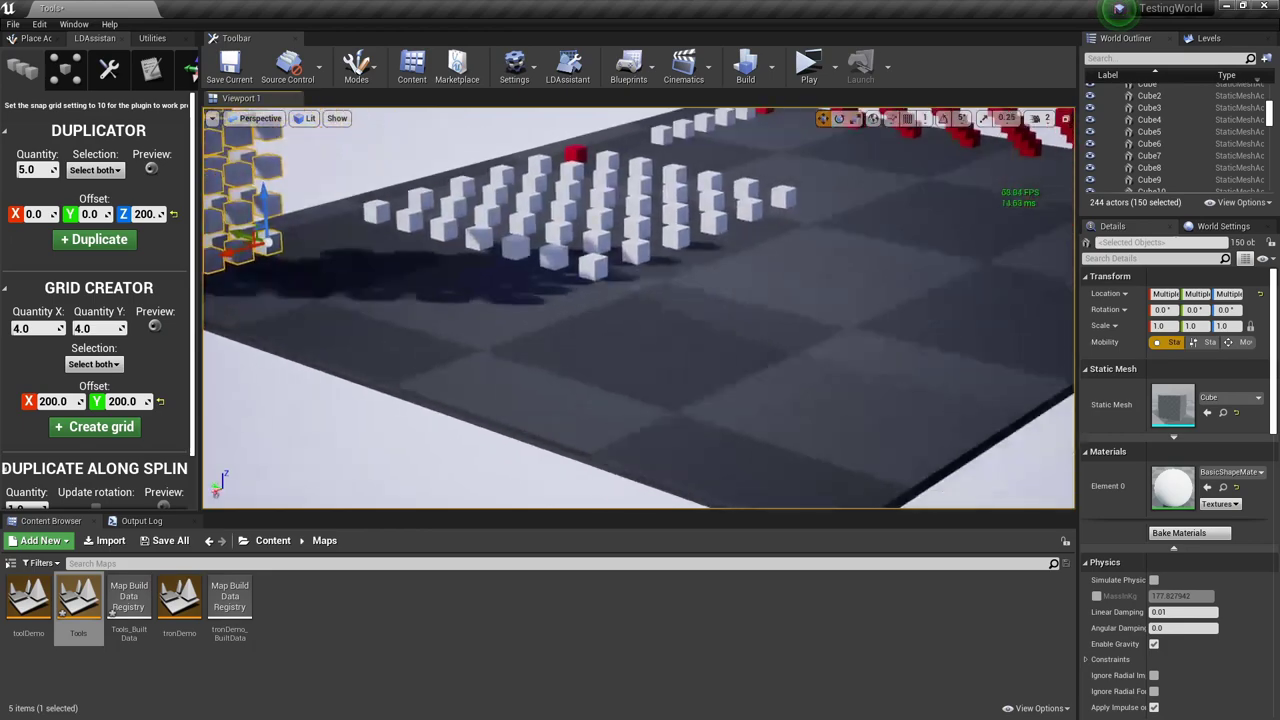
left_click_drag(290, 290, 296, 318)
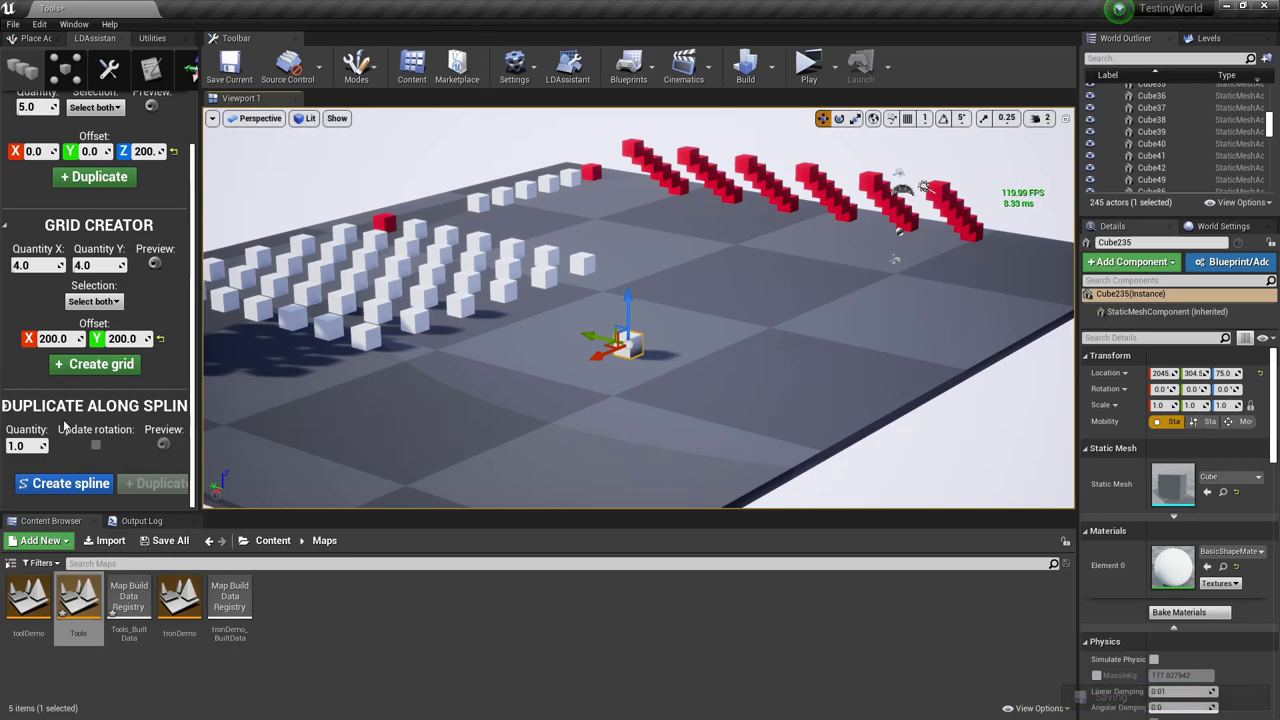
- Set the quantity for duplicating along a spline to 10
left_click(38, 443)
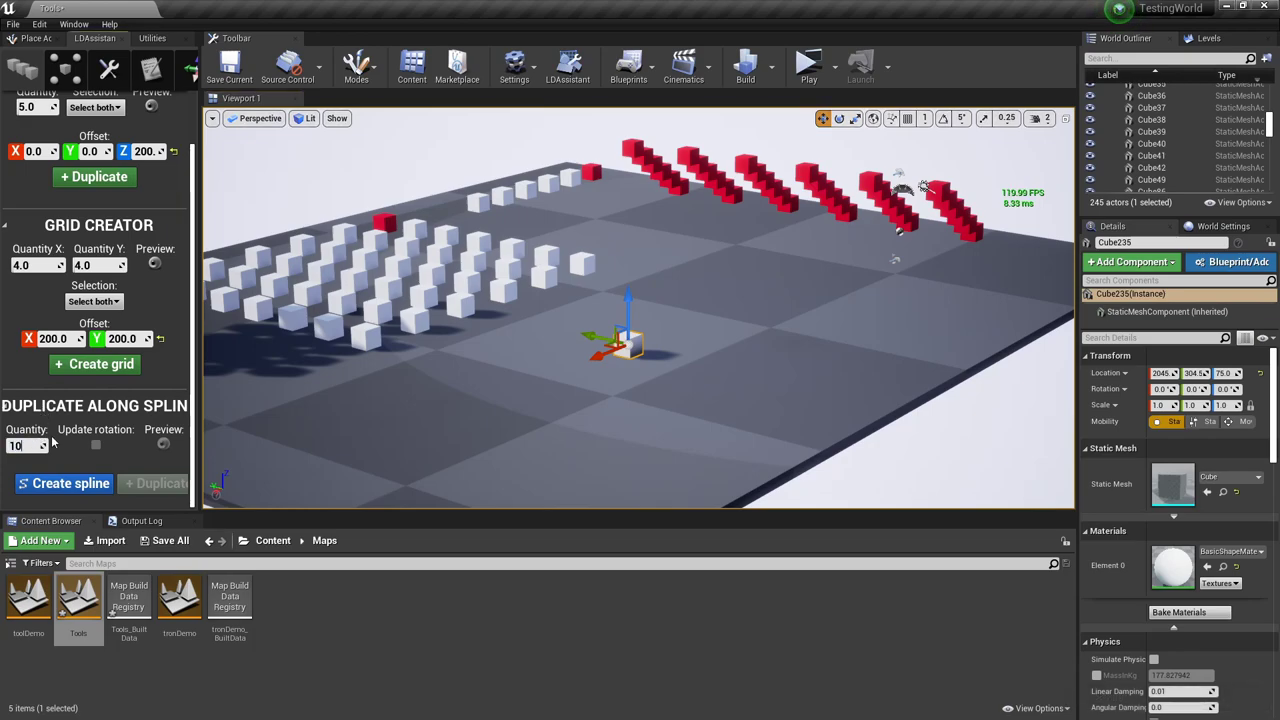
type("10")
- Create a spline from the copied cube, preview the duplicates along it, and undo the spline
left_click(76, 484)
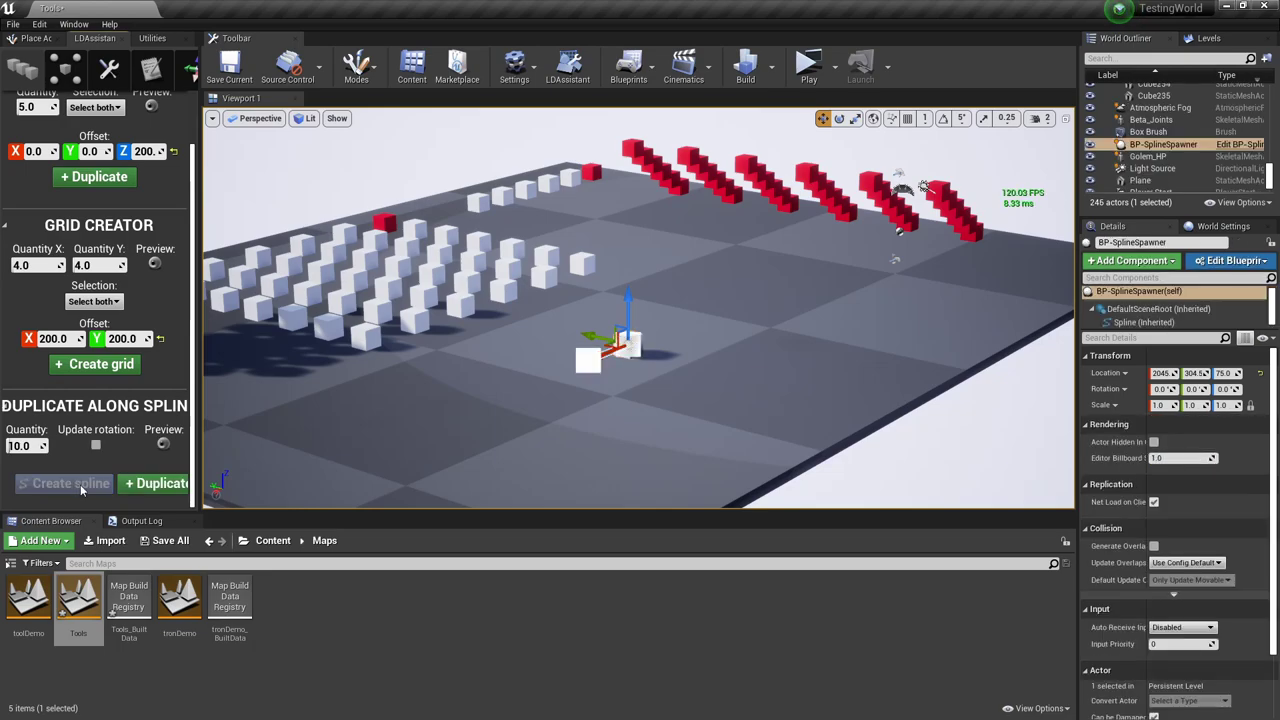
left_click(165, 445)
right_click_drag(262, 428, 205, 448)
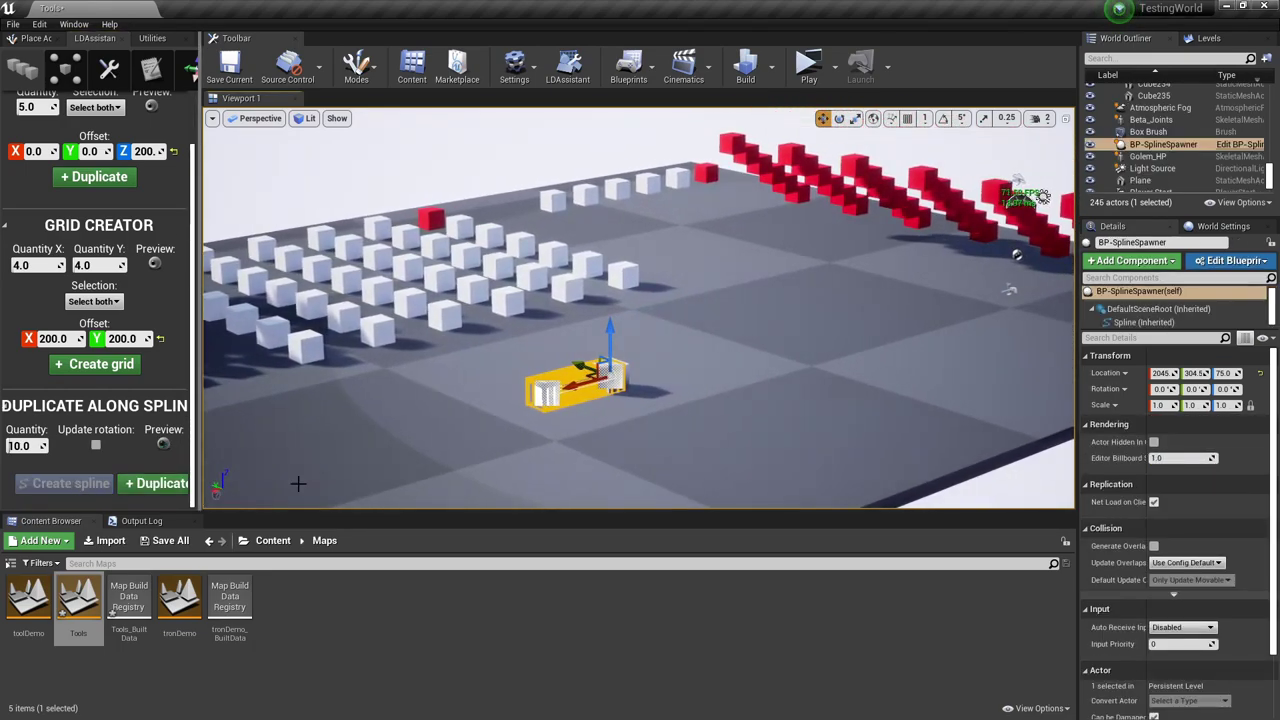
key("ctrl+z")
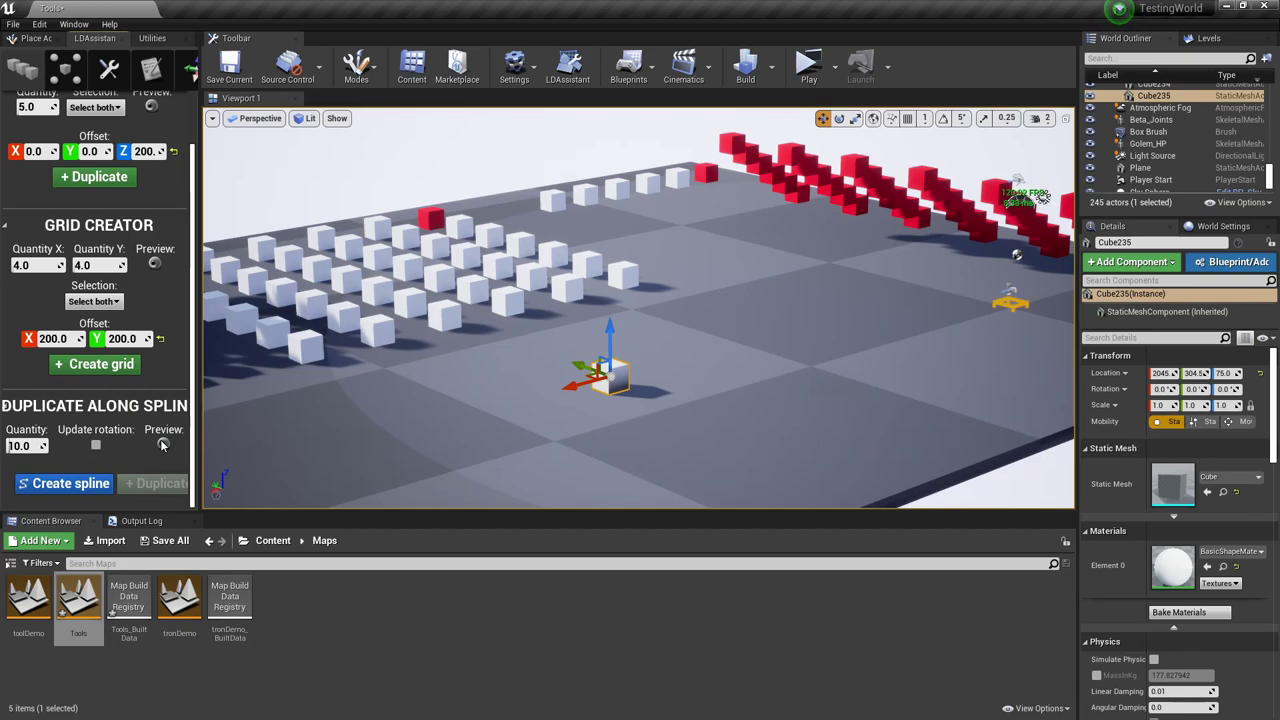
- Create a new spline starting at the copied white cube on the empty floor
right_click_drag(997, 305, 943, 300)
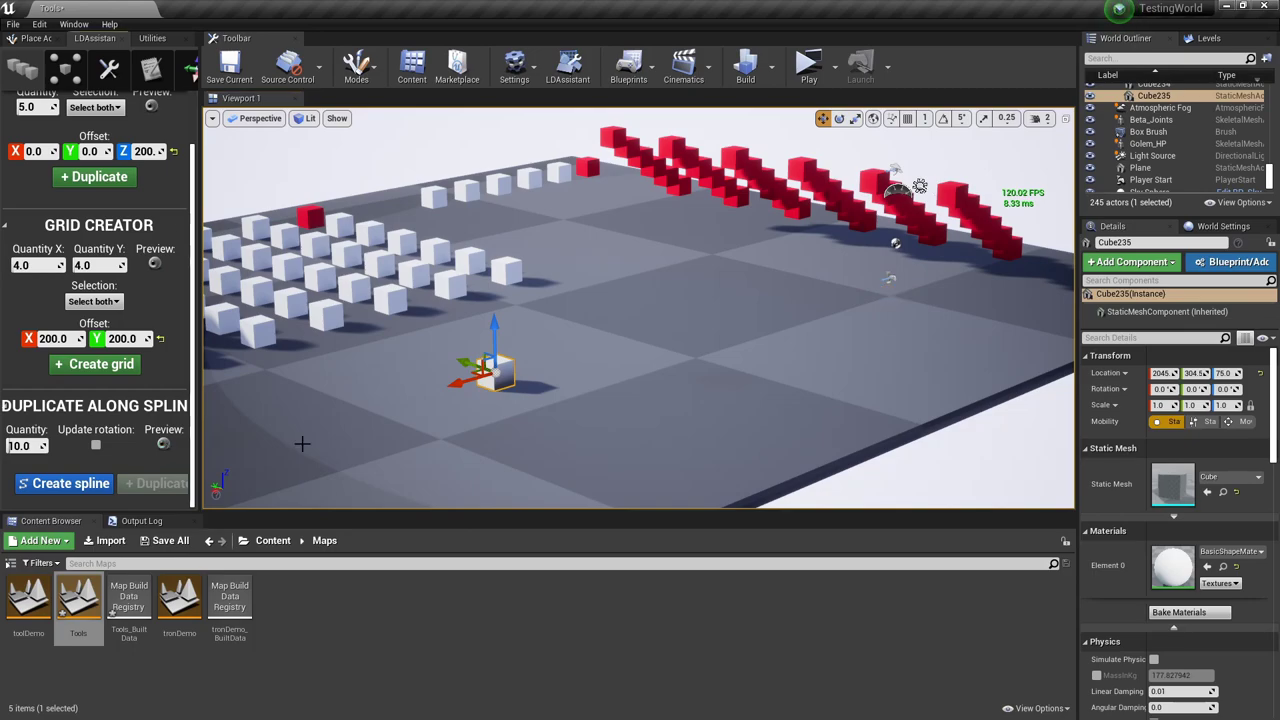
left_click(64, 483)
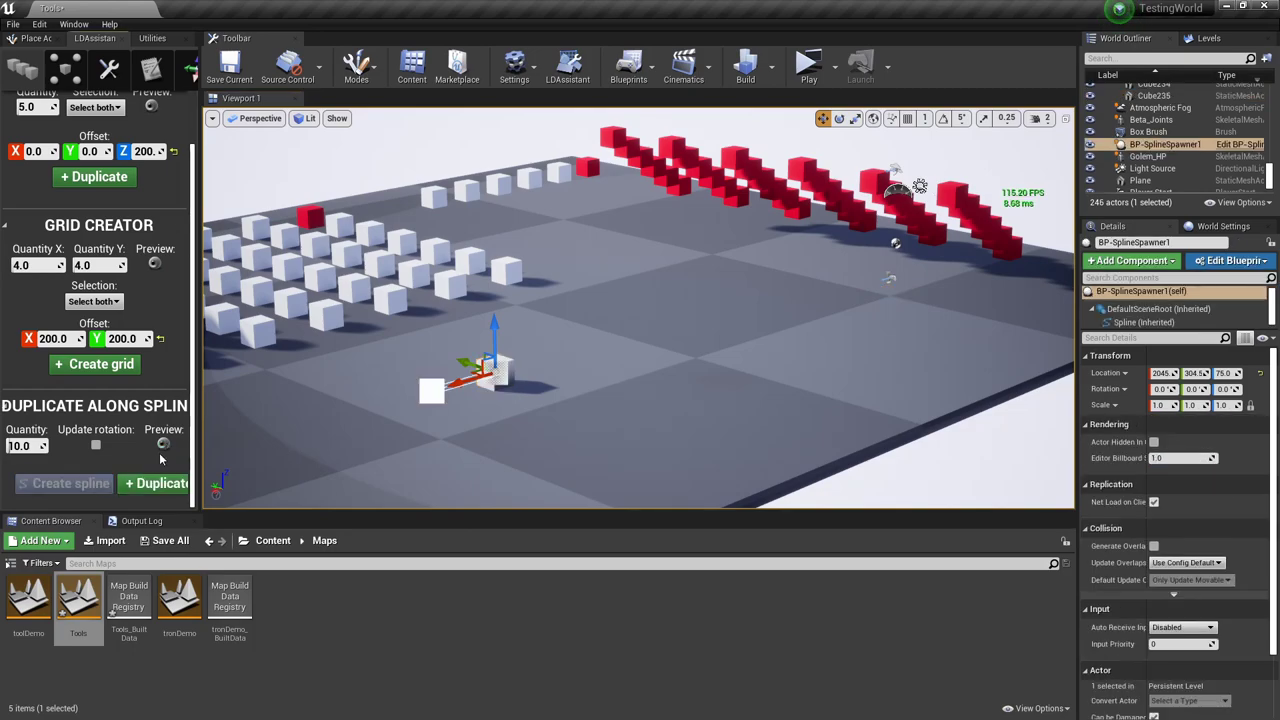
- Extend the spline's end point across the floor away from the starting cube and bend its end tangent into a curve
mouse_move(730, 391)
right_mouse_down()
mouse_move(560, 391)
mouse_move(640, 370)
mouse_move(580, 410)
mouse_move(720, 372)
right_mouse_up()
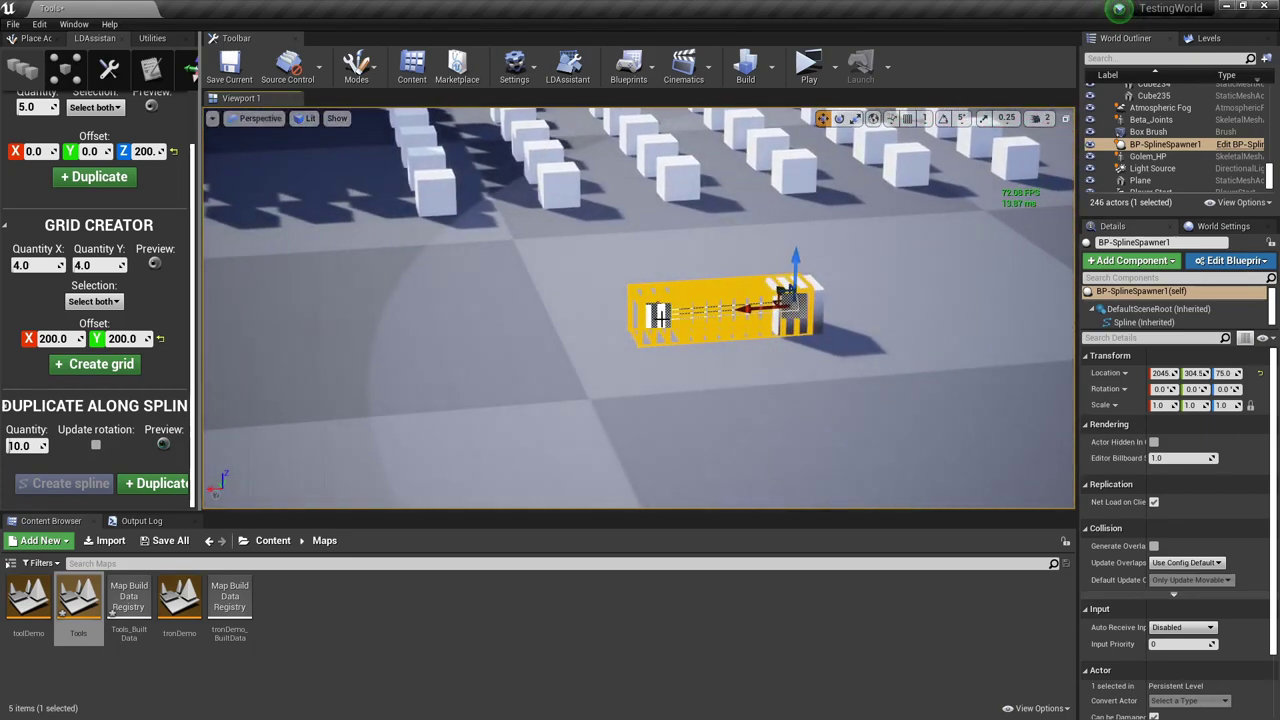
left_click(663, 319)
left_click_drag(617, 326, 187, 357)
right_click_drag(275, 363, 384, 366)
left_click(395, 387)
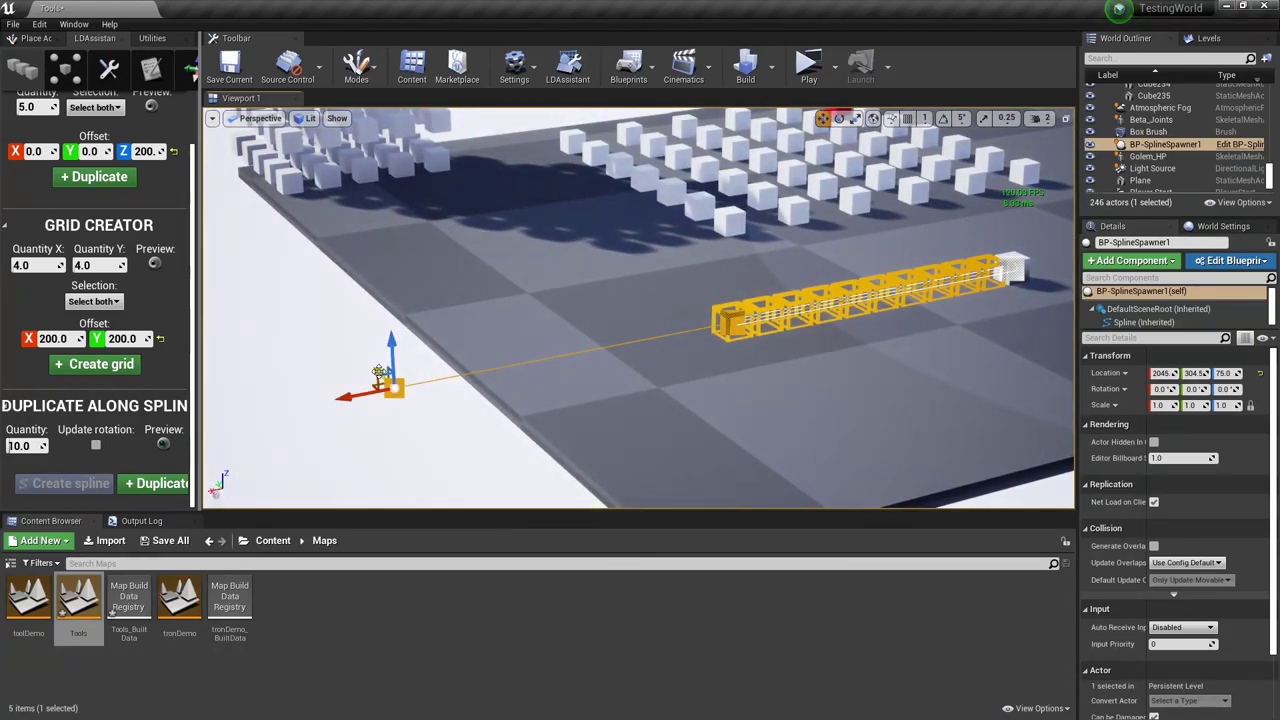
left_click_drag(381, 372, 1060, 443)
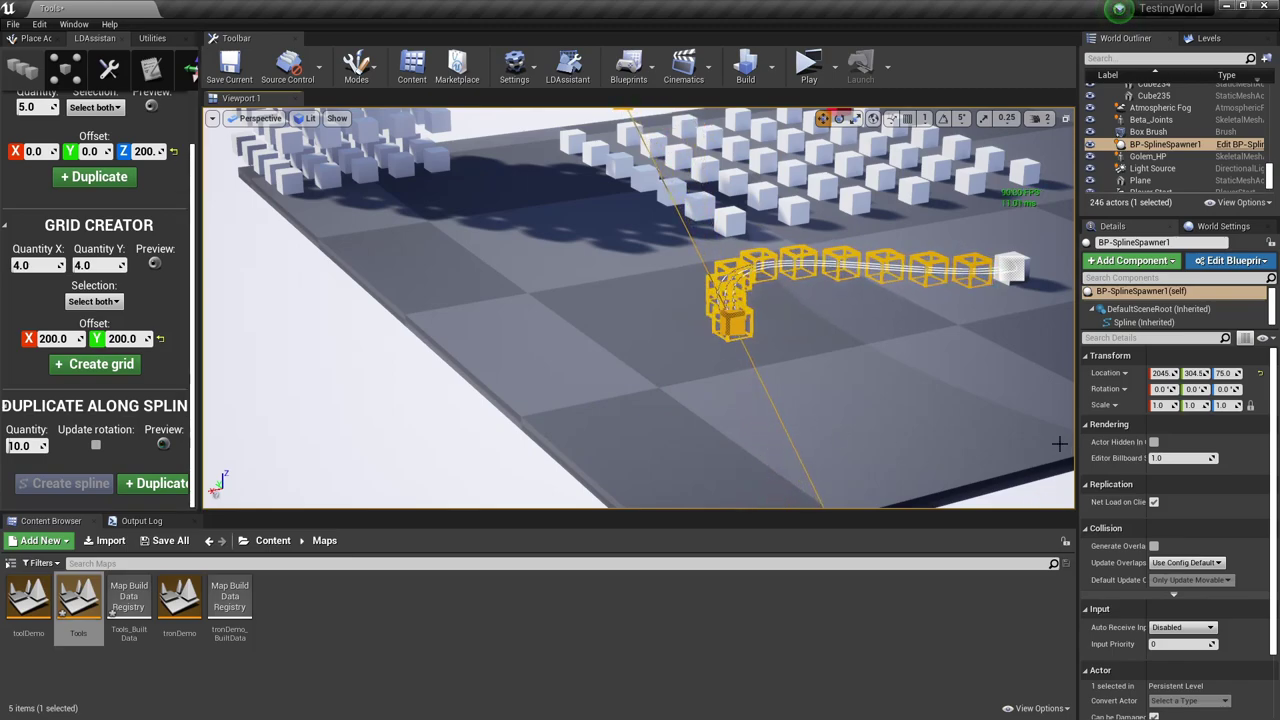
- Add another spline point by extending from the curve's end toward the near corner of the floor
right_click_drag(727, 405, 774, 464)
key("s")
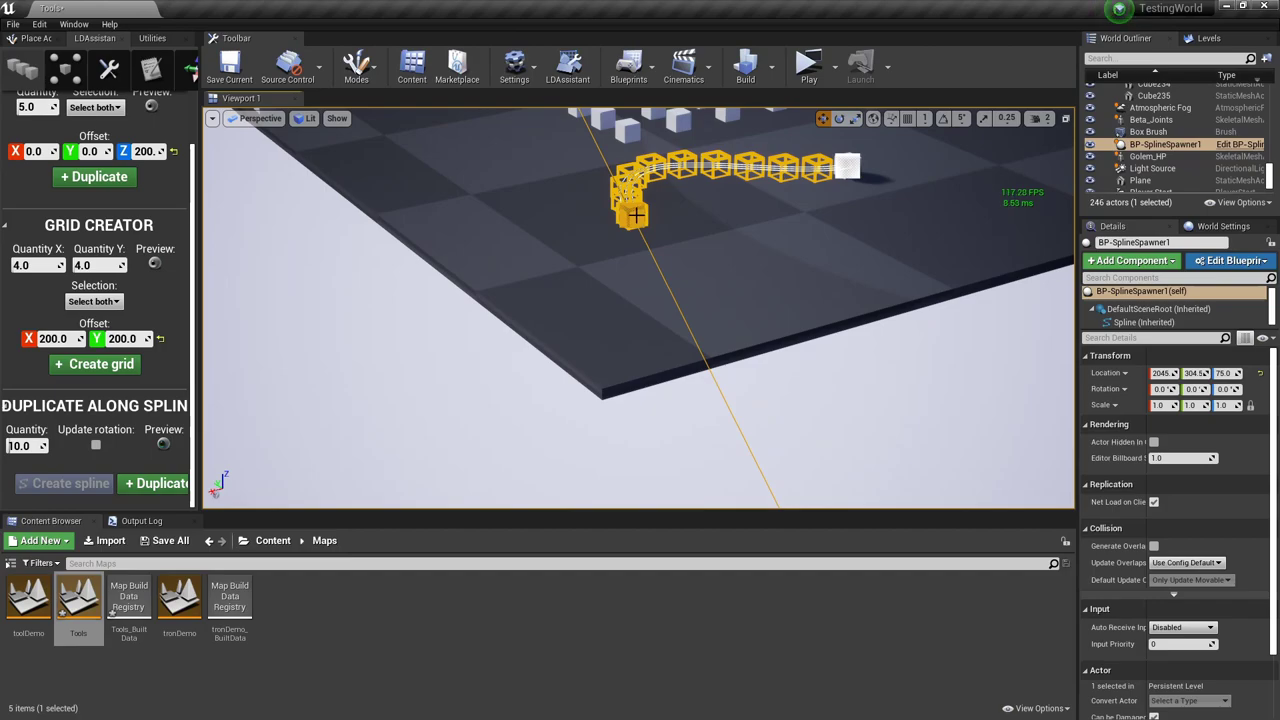
left_click(636, 215)
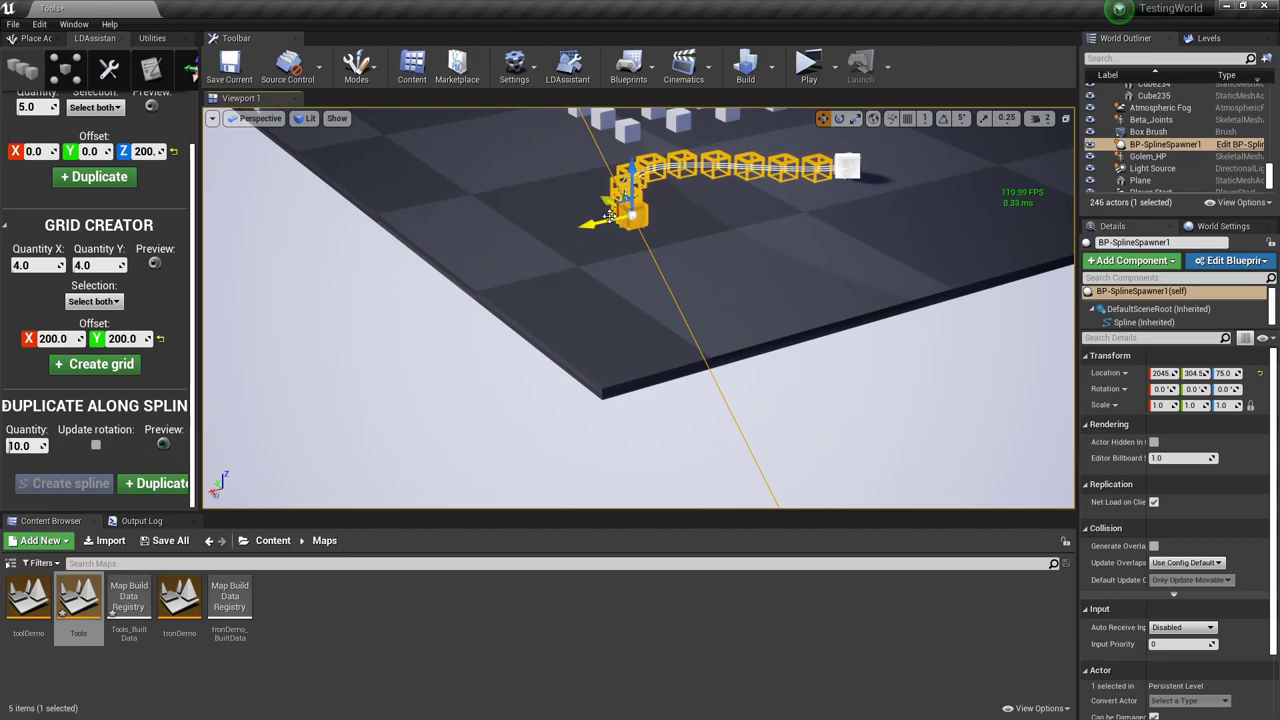
key("f")
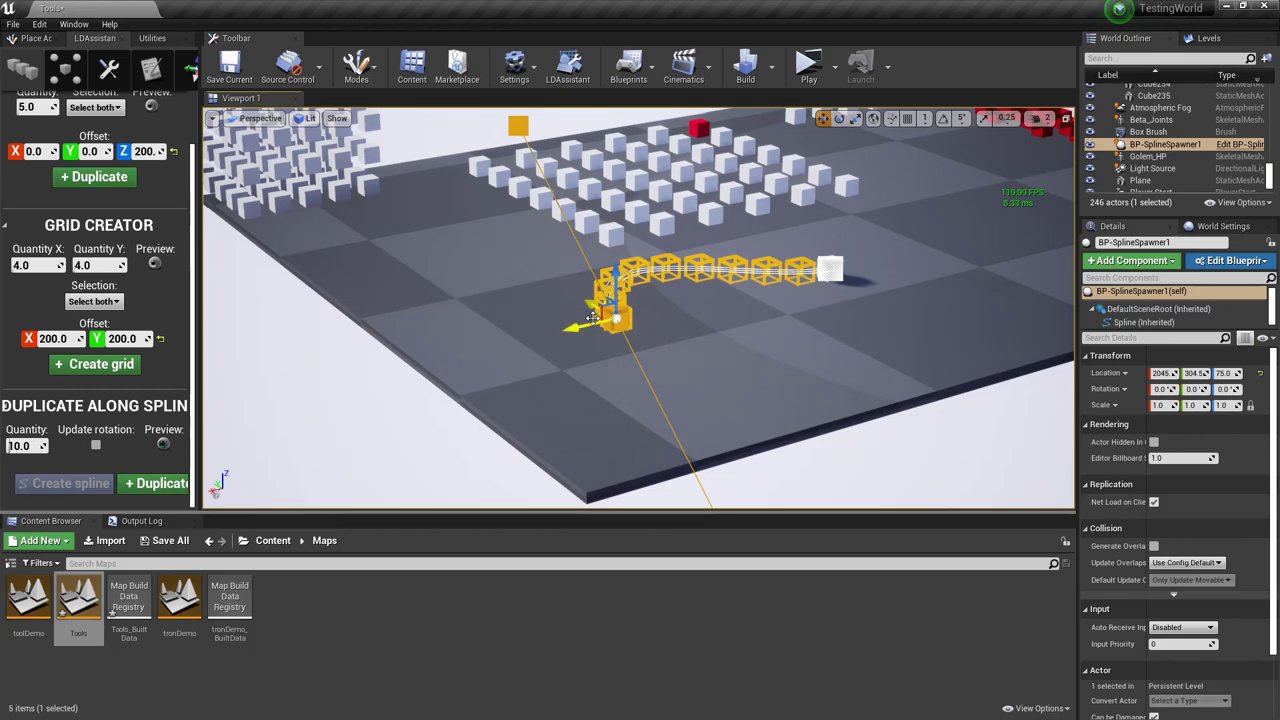
left_click_drag(593, 316, 576, 458)
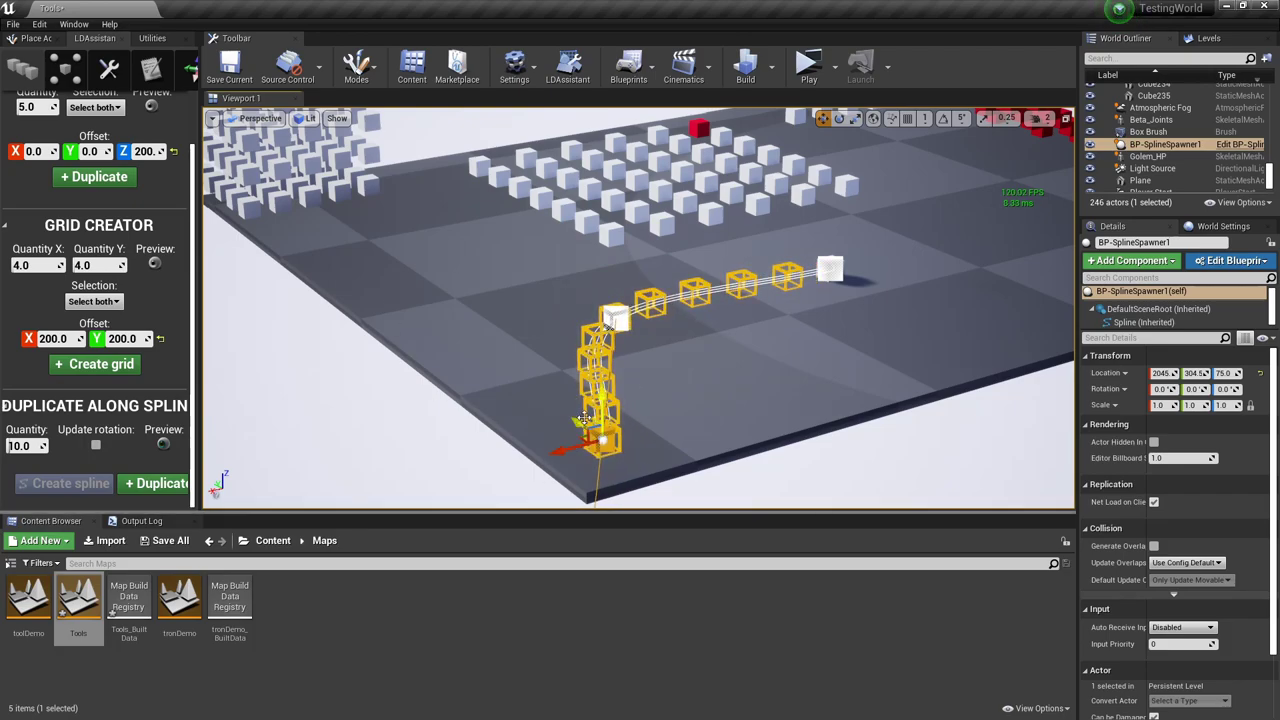
- Reshape the new spline point's tangent so the curve swings sideways near the floor's corner
right_click_drag(597, 491, 603, 420)
left_click(622, 428)
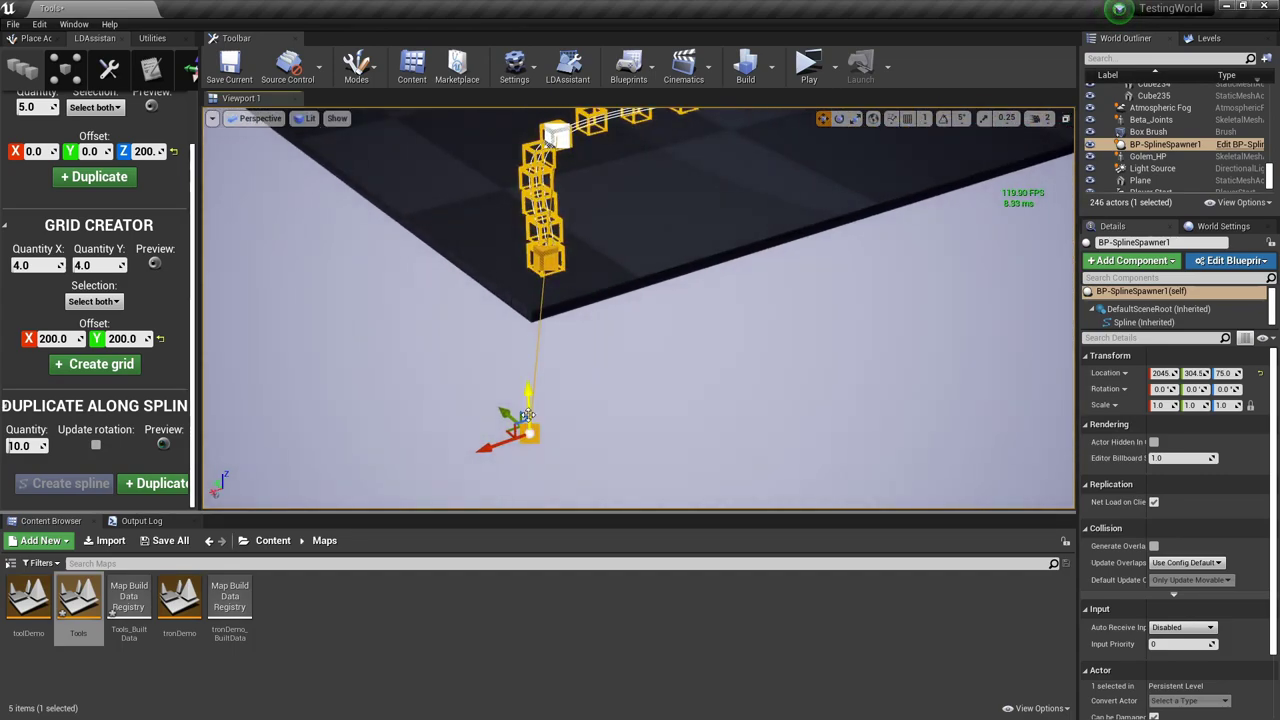
left_click_drag(450, 363, 20, 6)
right_click_drag(640, 465, 640, 440)
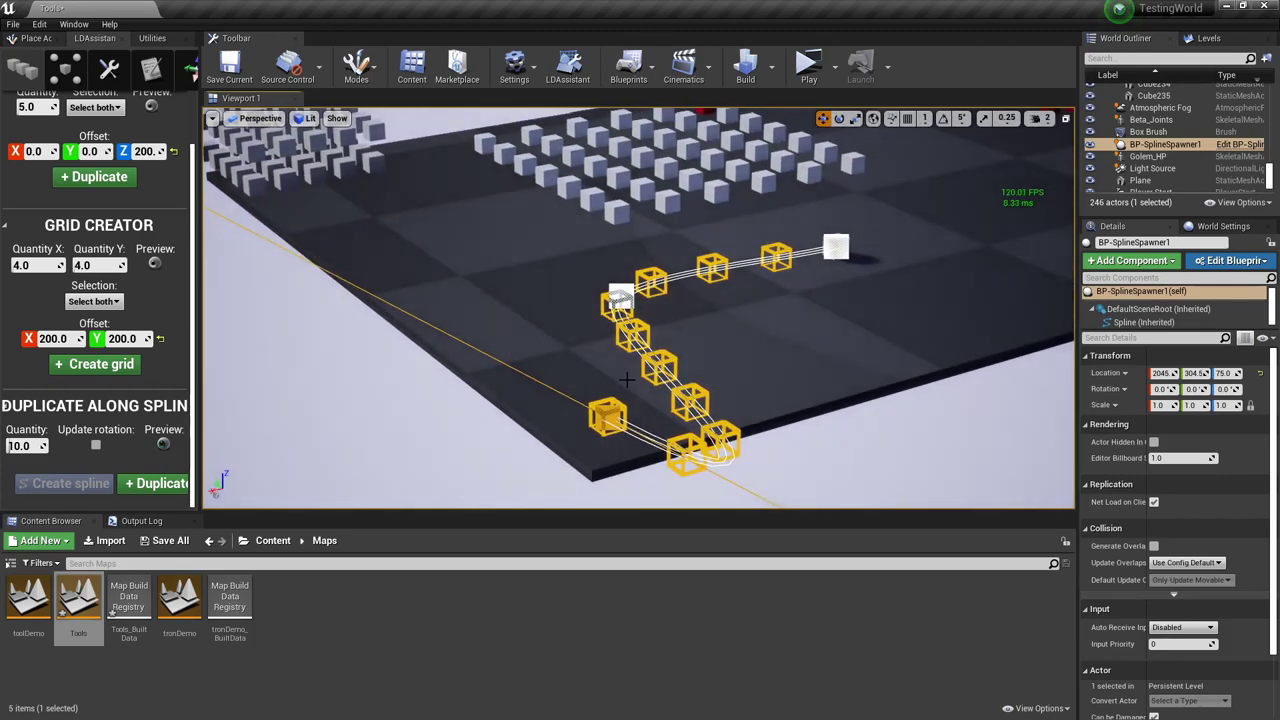
- Move the spline's last point farther back on the floor, near the side edge
right_click(641, 464)
left_click(621, 432)
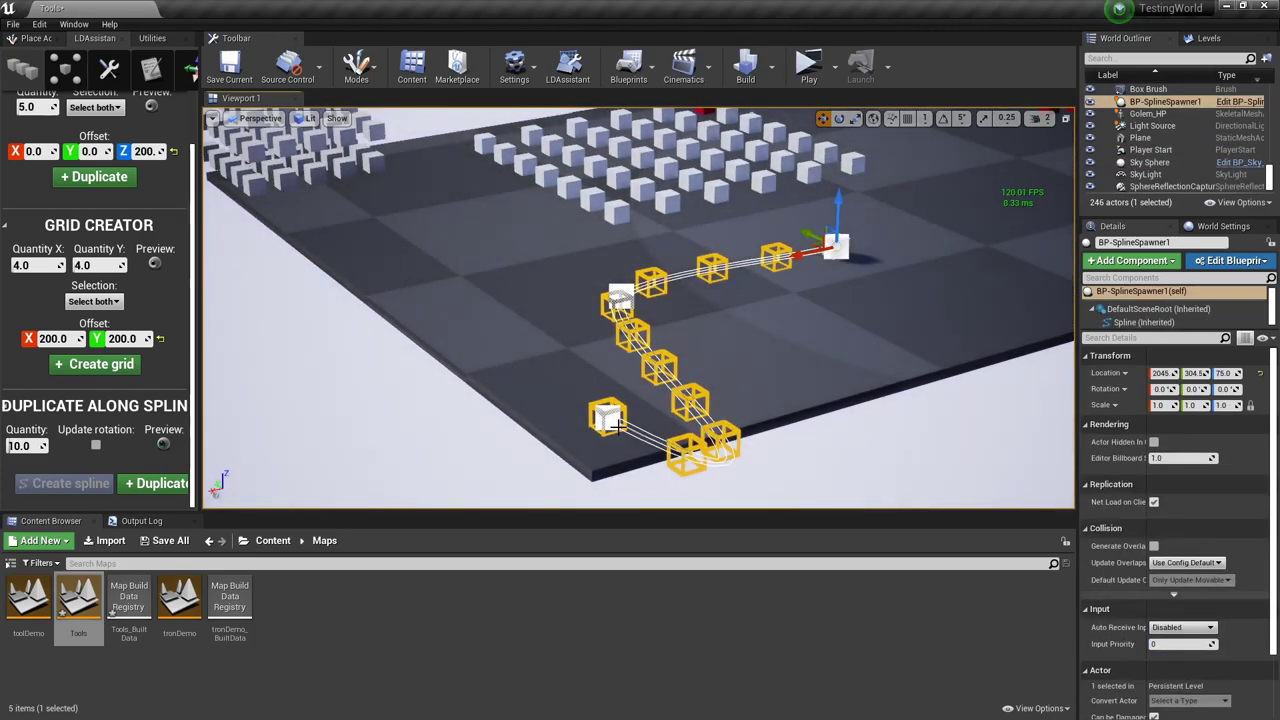
left_click(609, 421)
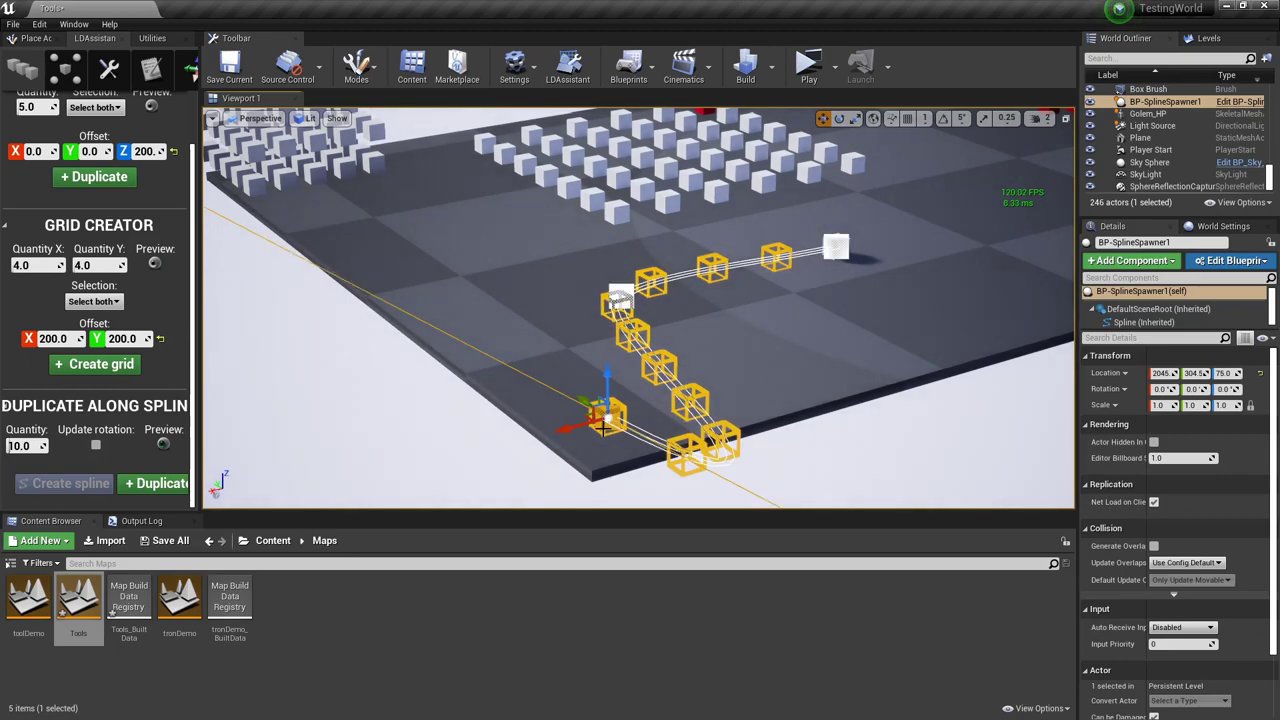
left_click_drag(594, 412, 474, 339)
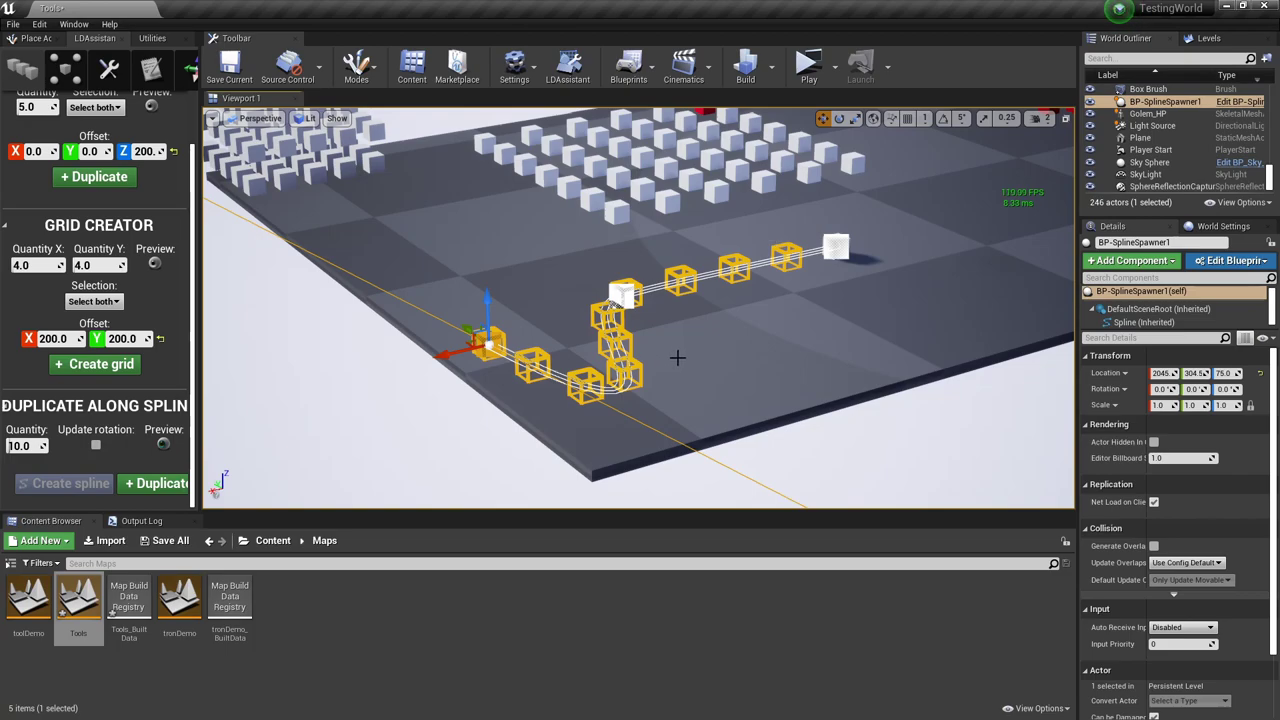
- Enable rotation updating and duplicate the cube along the spline with a quantity of 10
right_click_drag(677, 357, 640, 449)
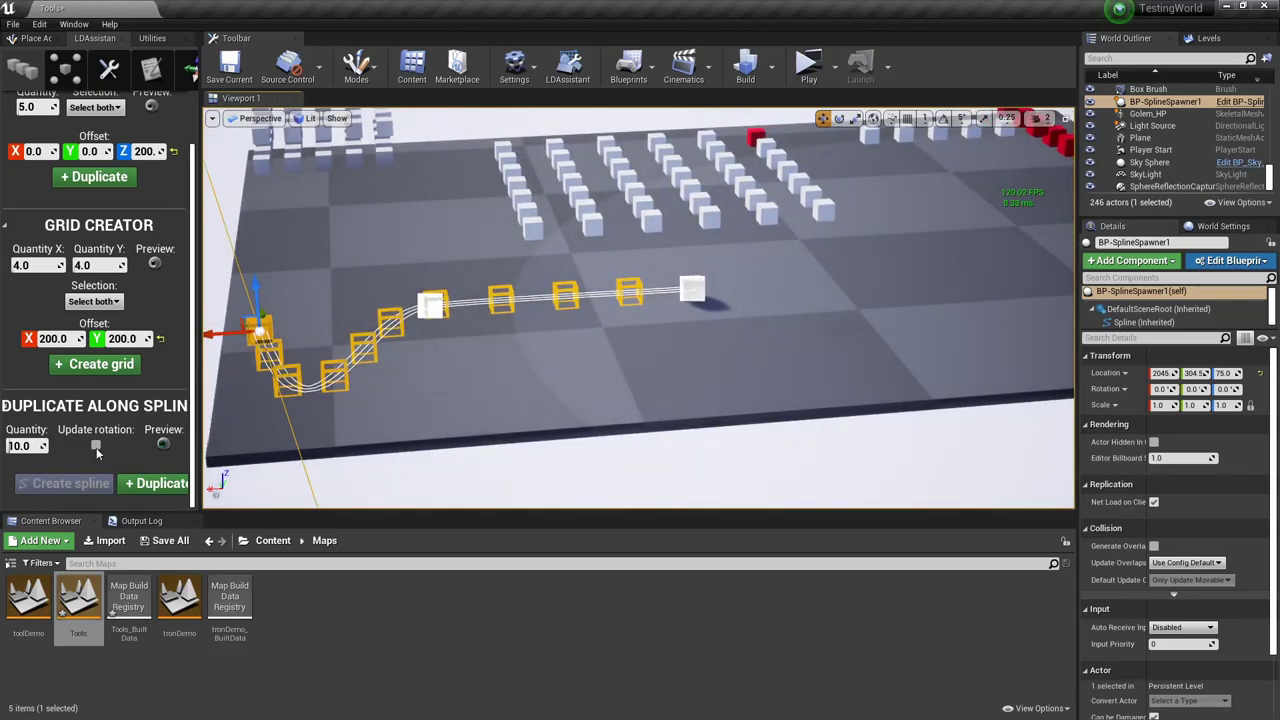
left_click(97, 449)
left_click(97, 447)
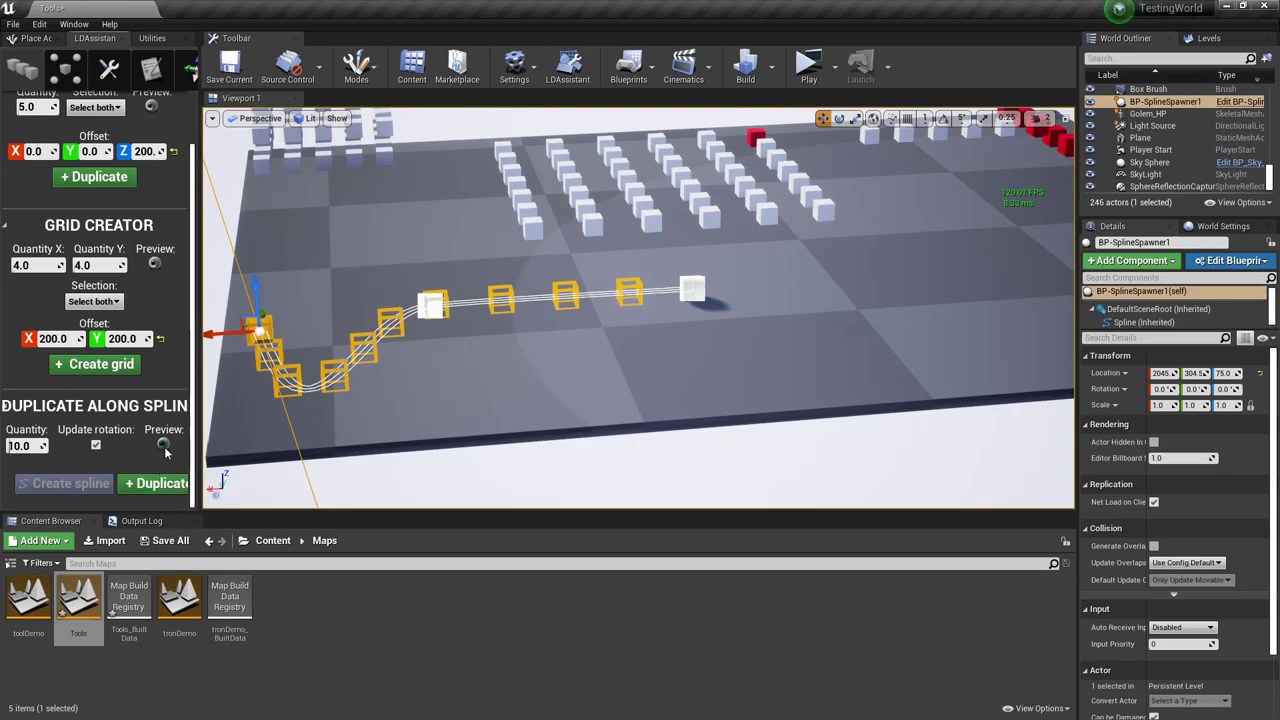
left_click(165, 480)
left_click(167, 479)
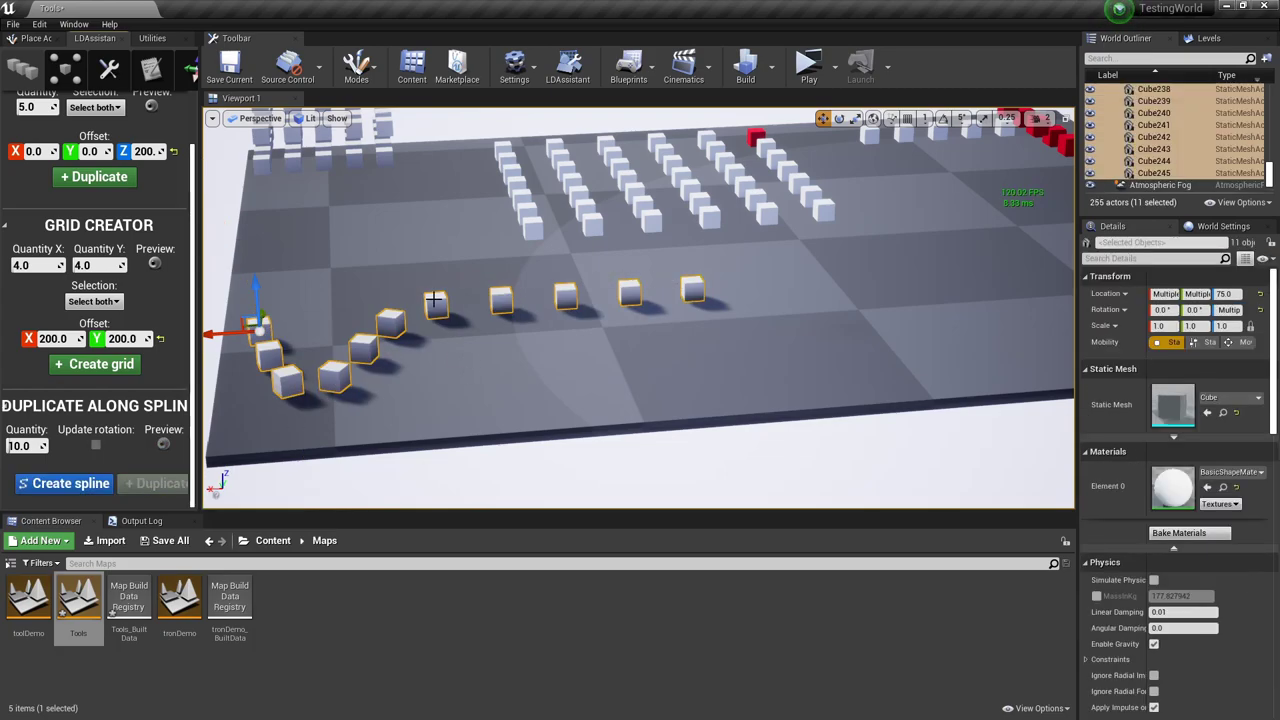
- Place a copy of a white cube on the empty floor at about X 1383, Y 150.6, and show the actor-moving tools
right_click_drag(663, 321, 511, 256)
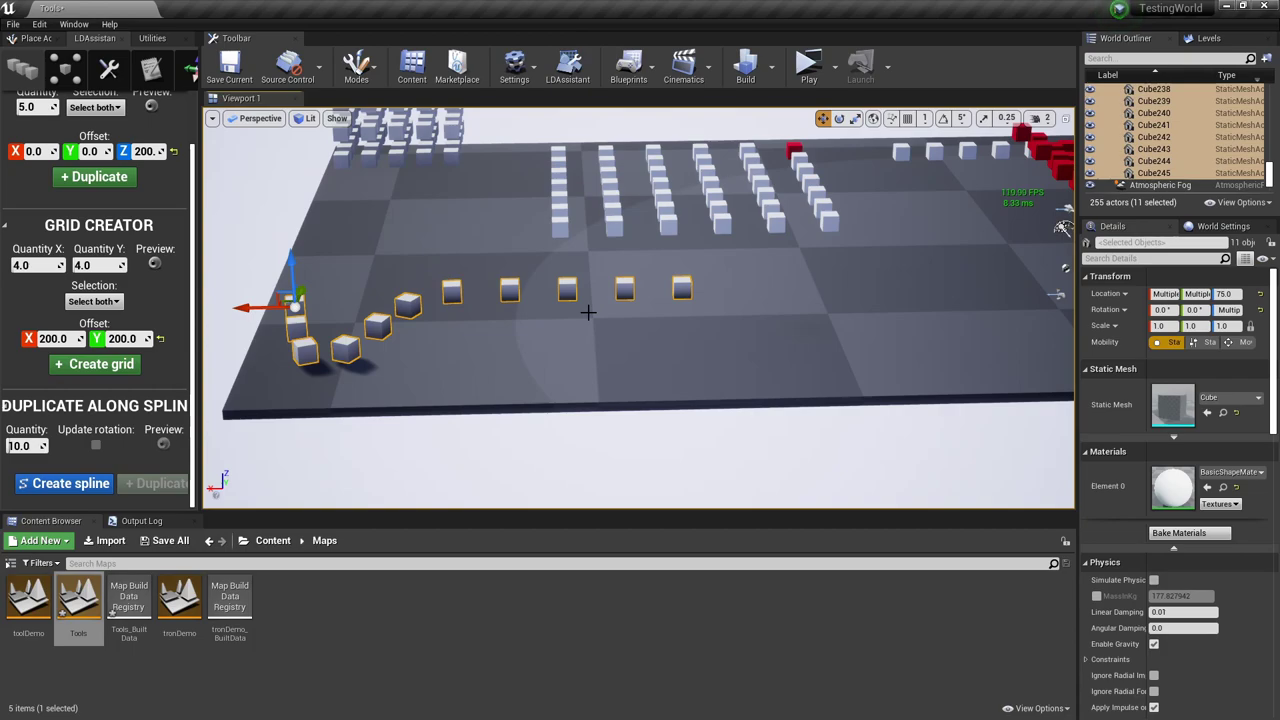
mouse_move(607, 355)
right_mouse_down()
mouse_move(592, 355)
mouse_move(607, 353)
right_mouse_up()
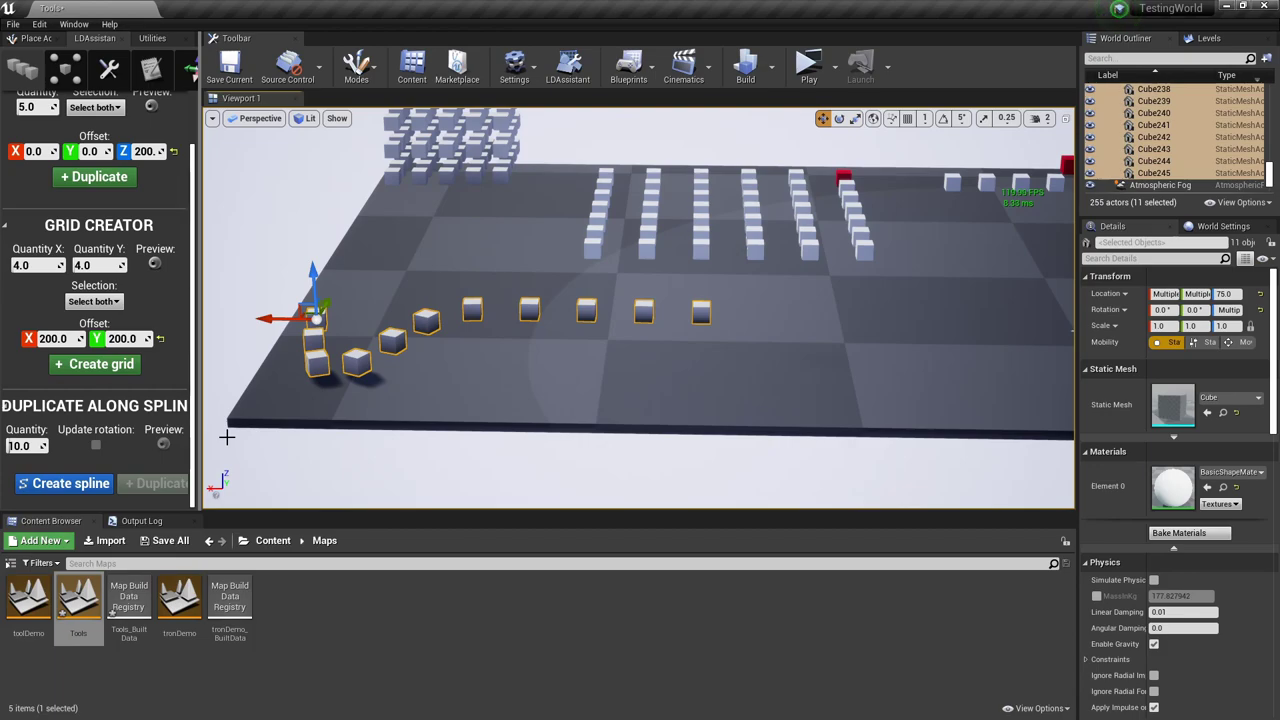
right_click_drag(503, 297, 957, 257)
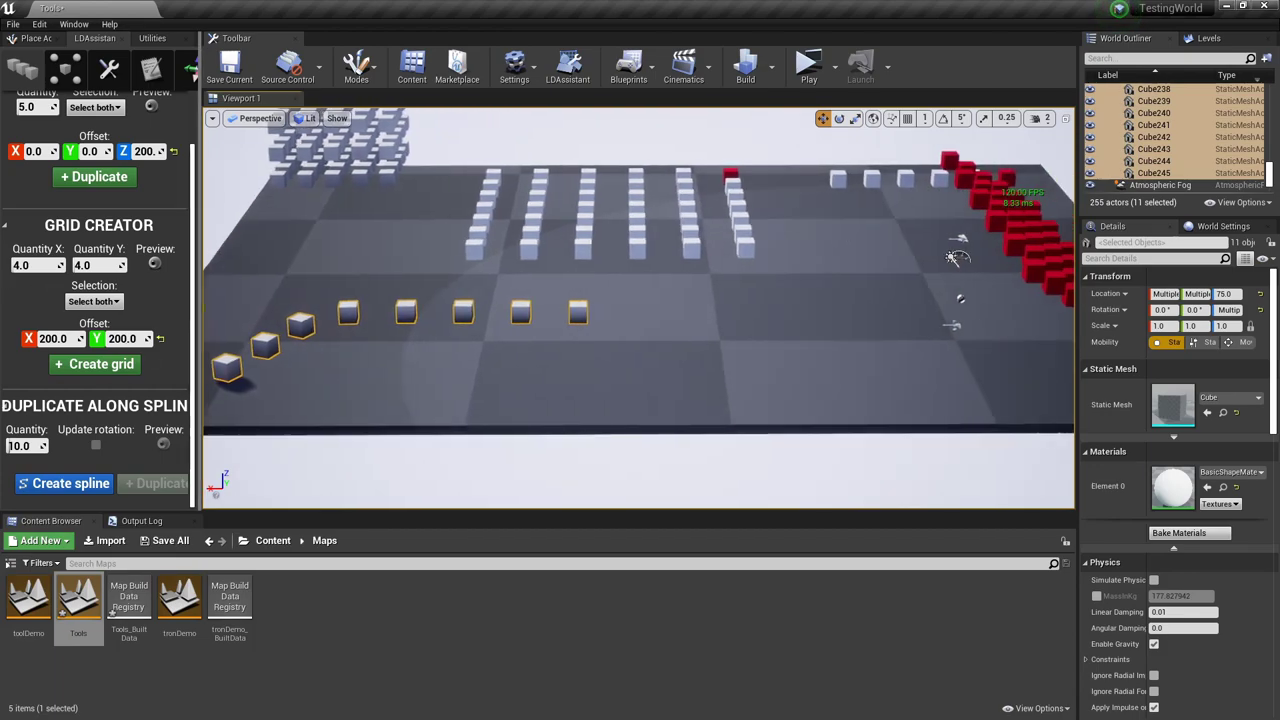
right_click_drag(589, 271, 589, 271)
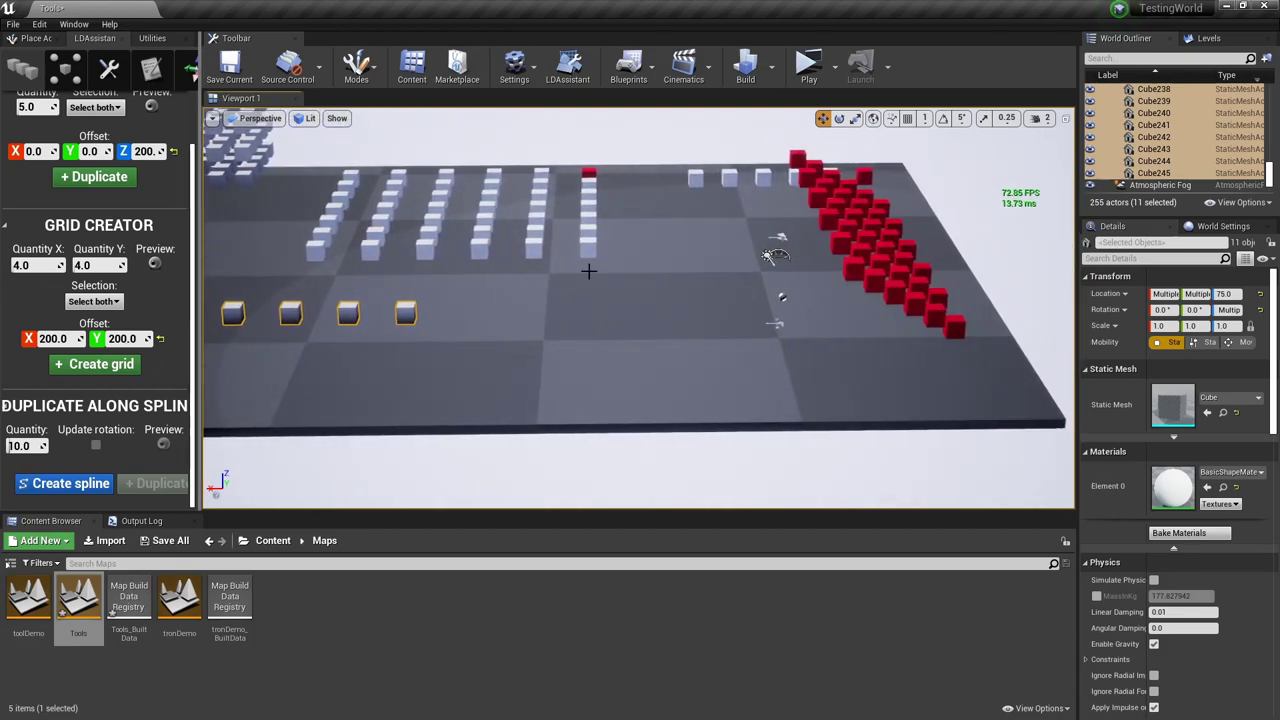
left_click(692, 180)
left_click_drag(692, 200, 619, 316, "alt")
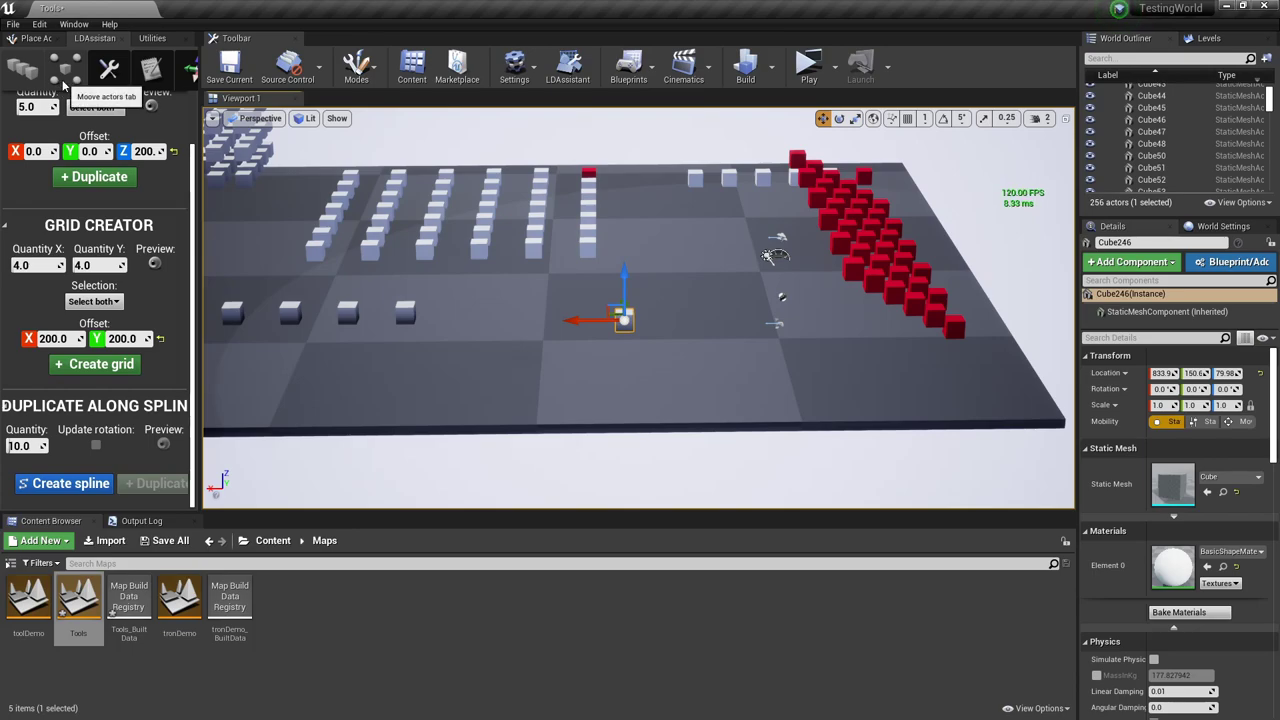
left_click(63, 84)
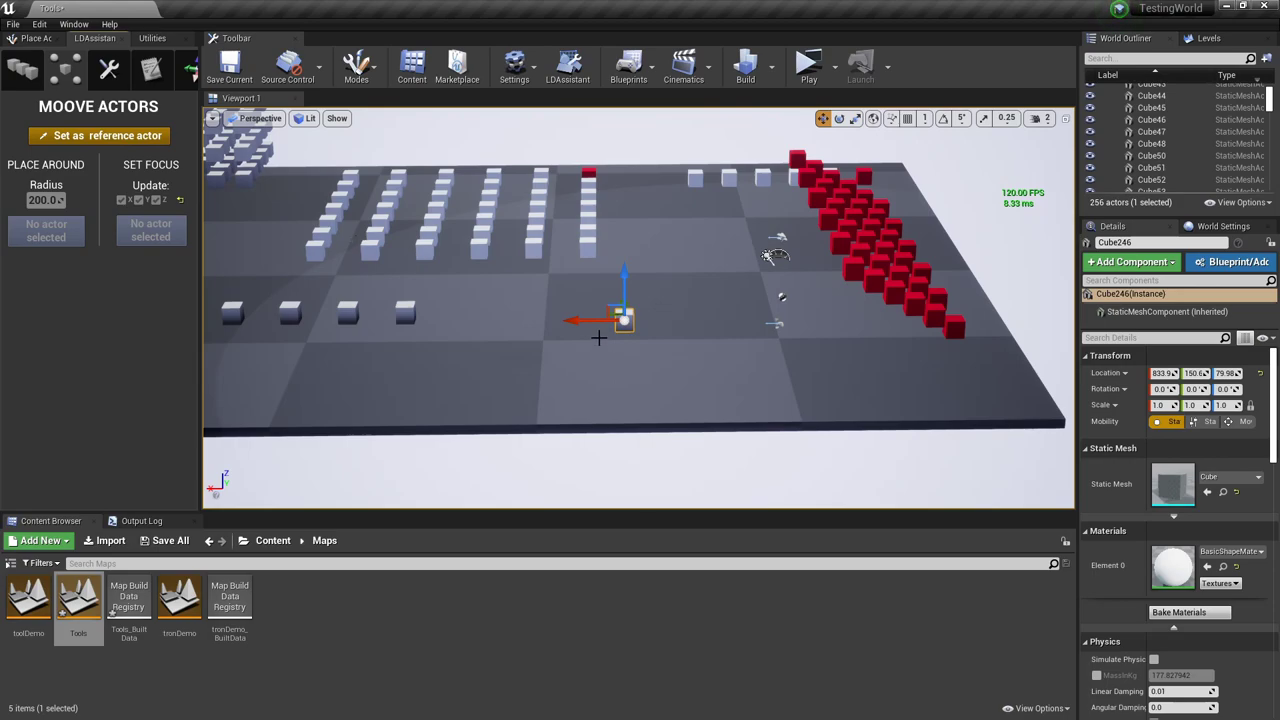
left_click_drag(574, 320, 473, 320)
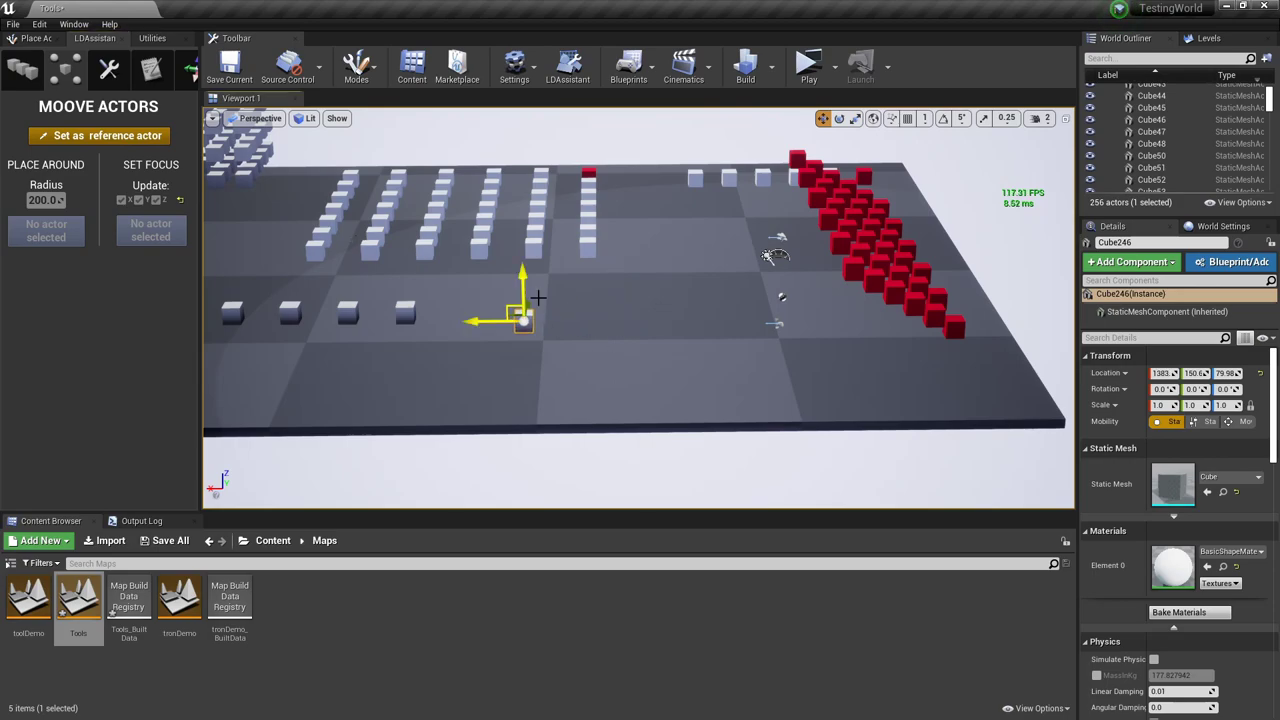
left_click(590, 240)
left_click_drag(540, 246, 478, 244, "alt")
left_click(478, 247, "ctrl")
left_click(532, 234, "ctrl")
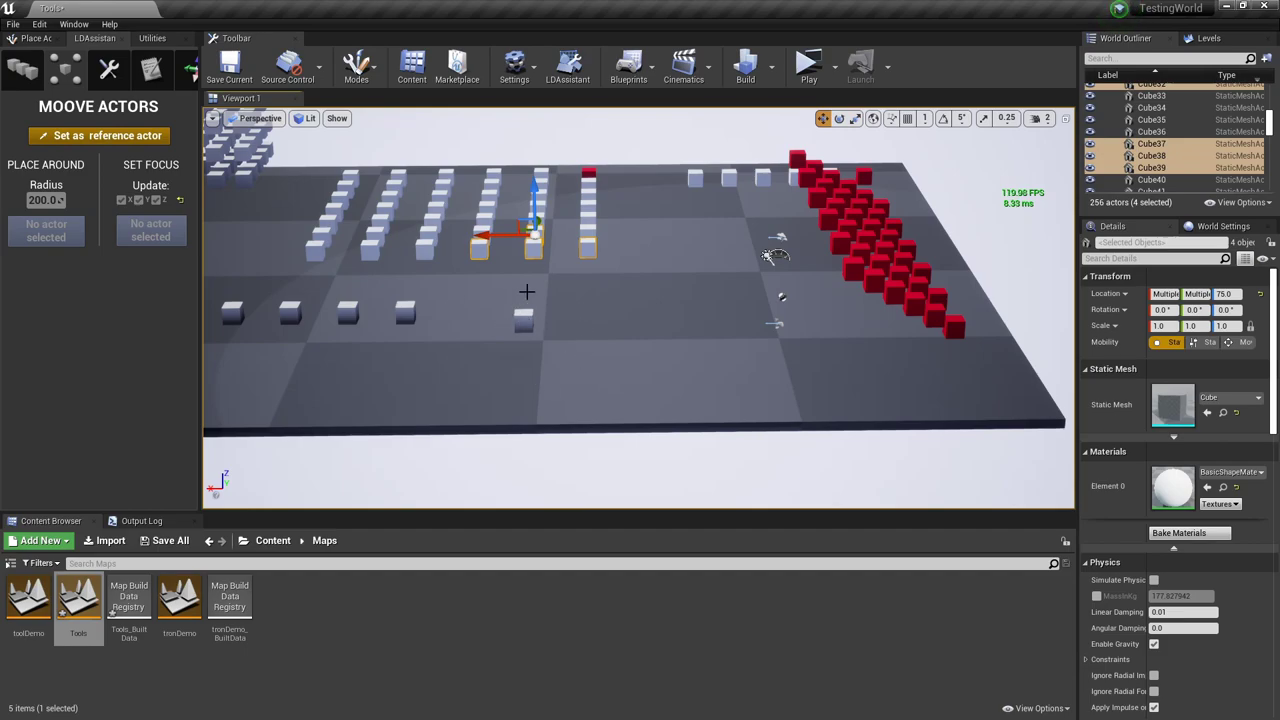
- Set the newly copied cube as the reference actor and select four cubes at the near edge of the flat grid
left_click(524, 314)
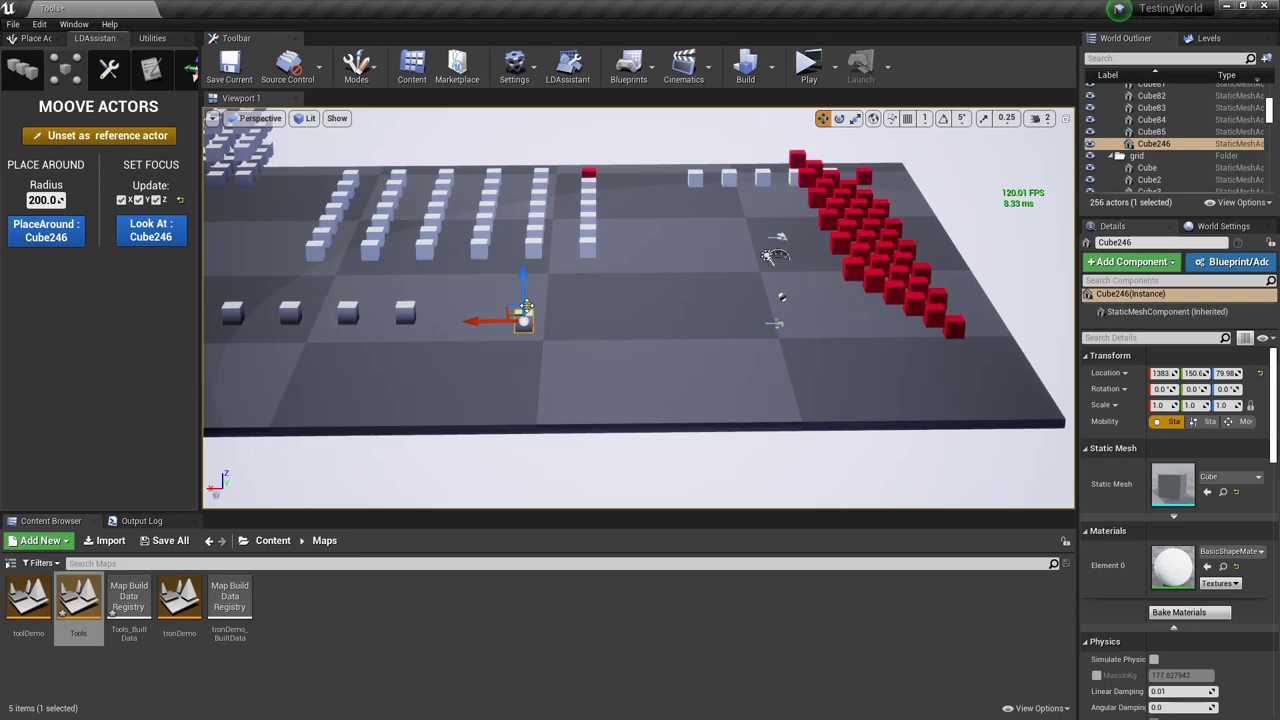
left_click(588, 254)
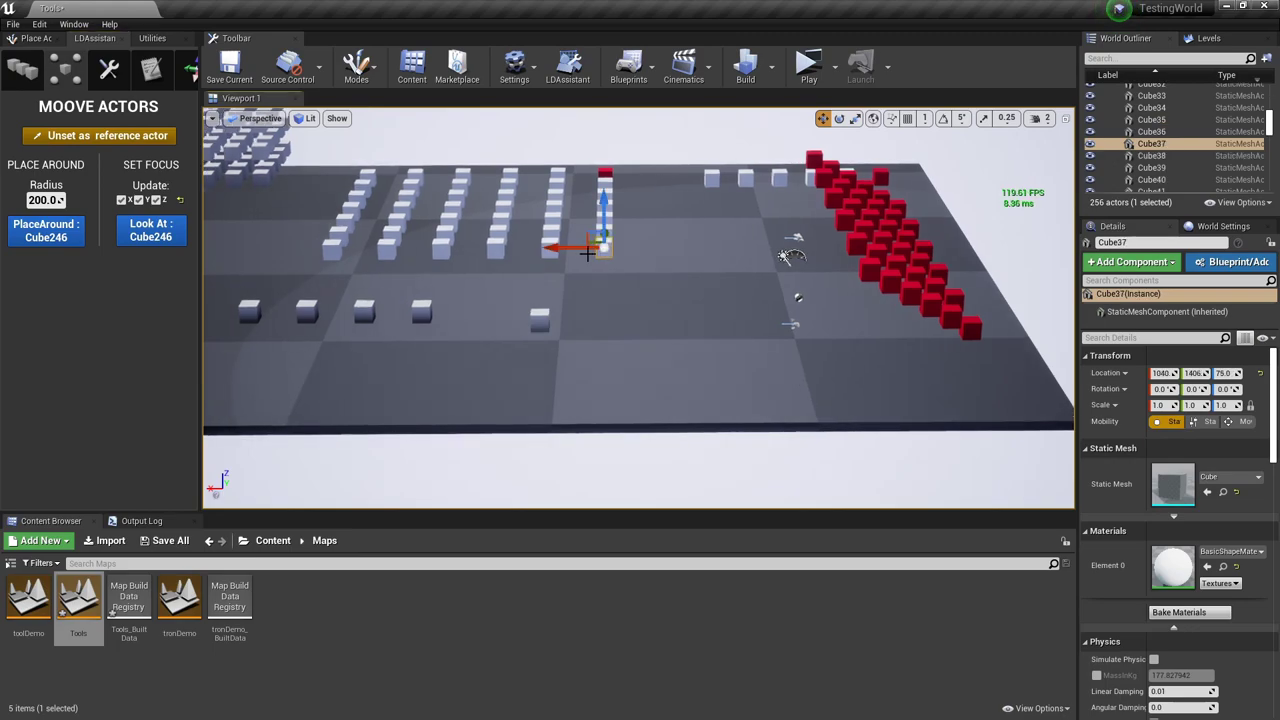
left_click(548, 236, "ctrl")
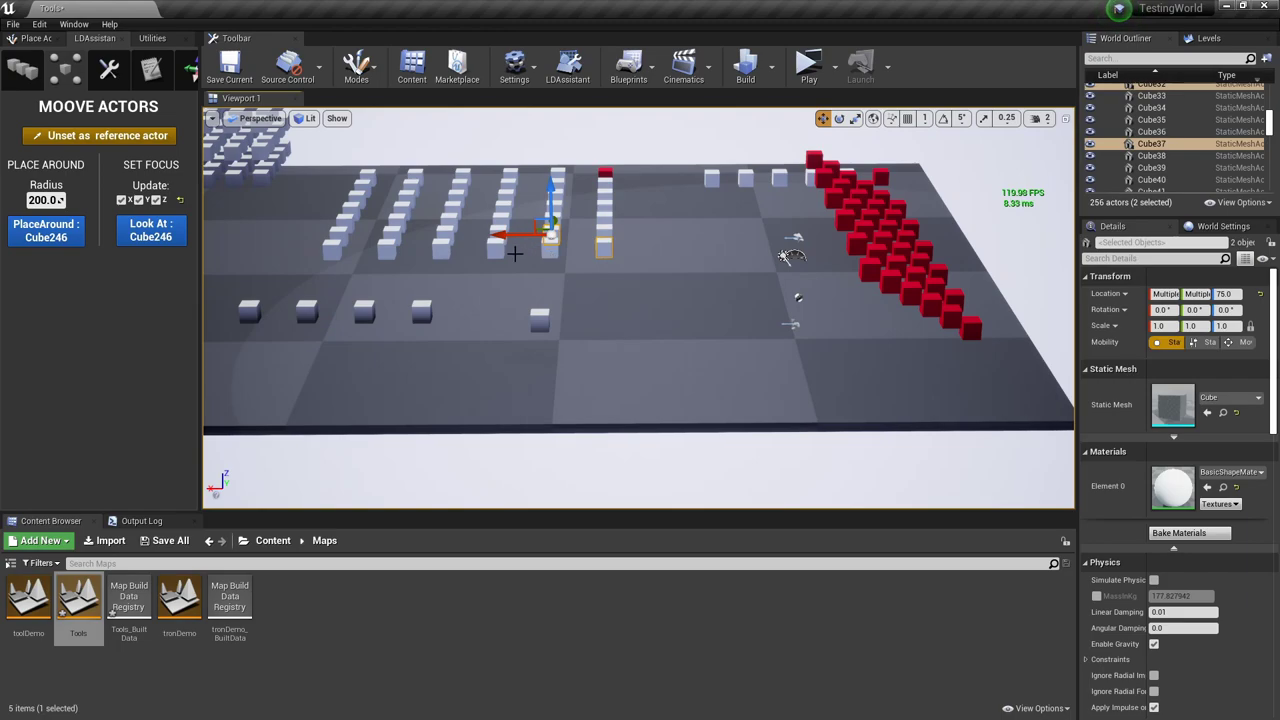
left_click(508, 248, "ctrl")
left_click(492, 246, "ctrl")
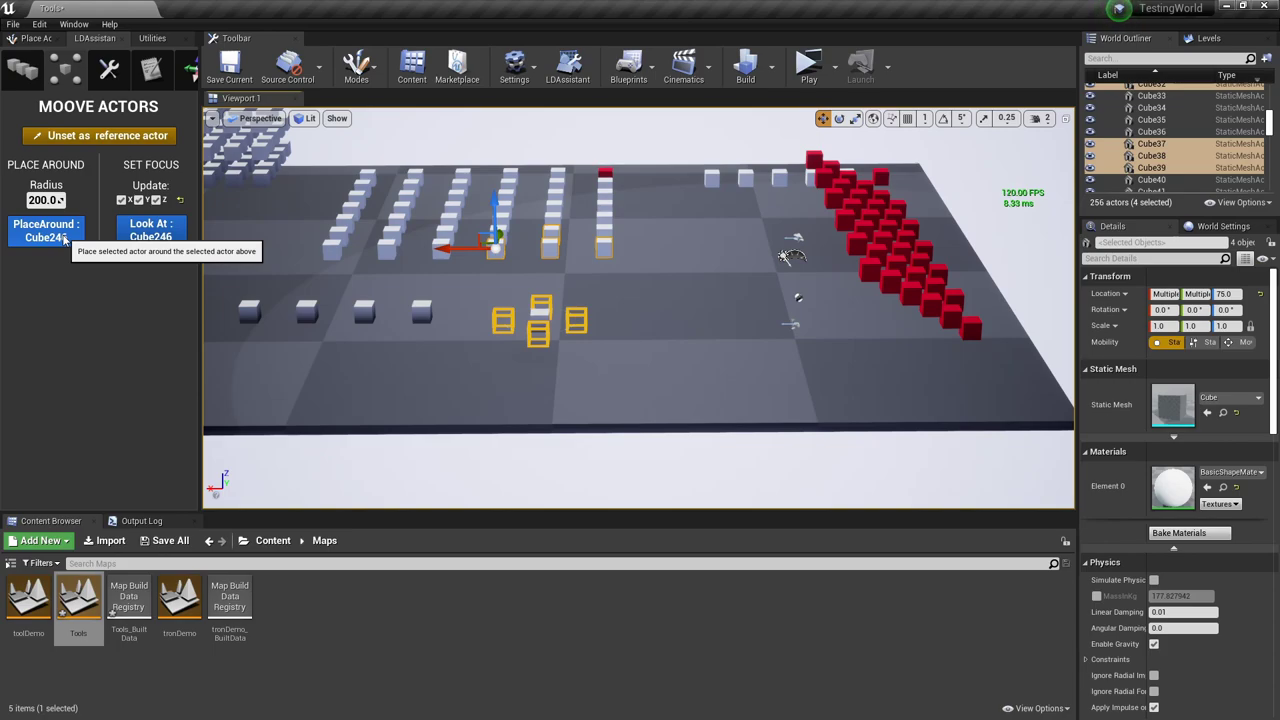
- Add four more grid cubes to the selection and place all eight around the reference cube with a radius of about 666.7
left_click_drag(46, 200, 214, 200)
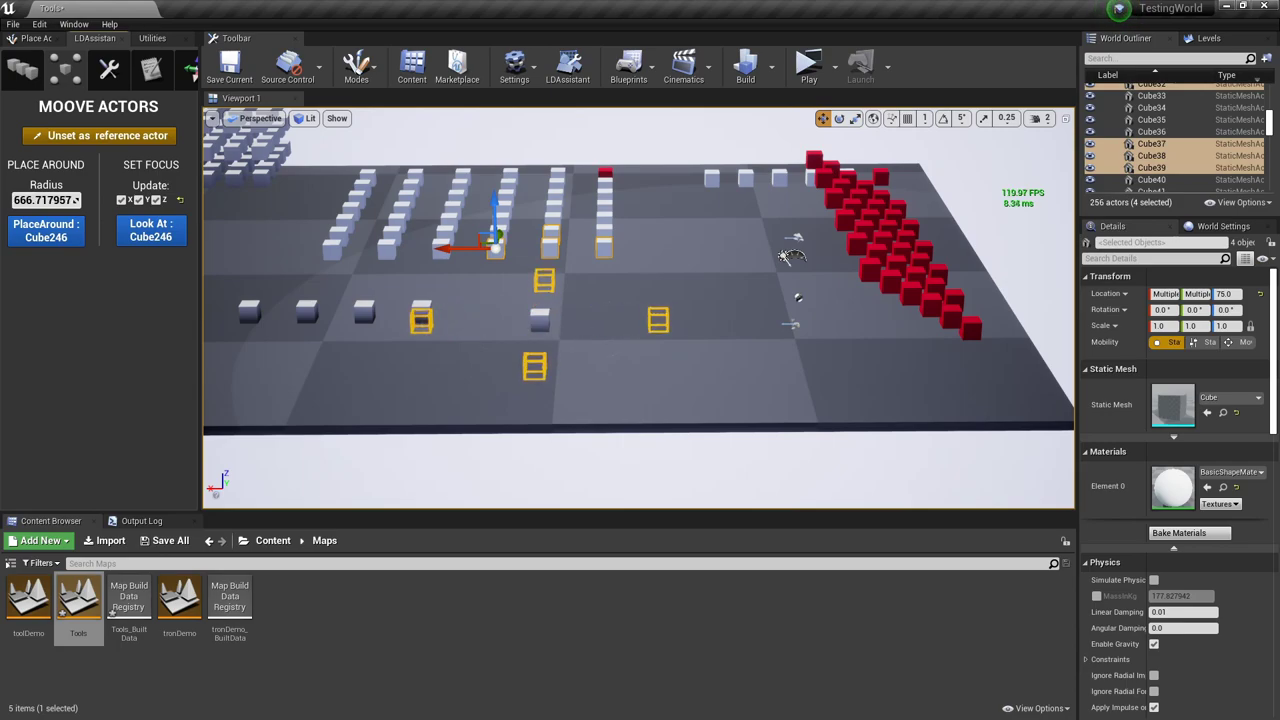
left_click(555, 218, "ctrl")
left_click(508, 209, "ctrl")
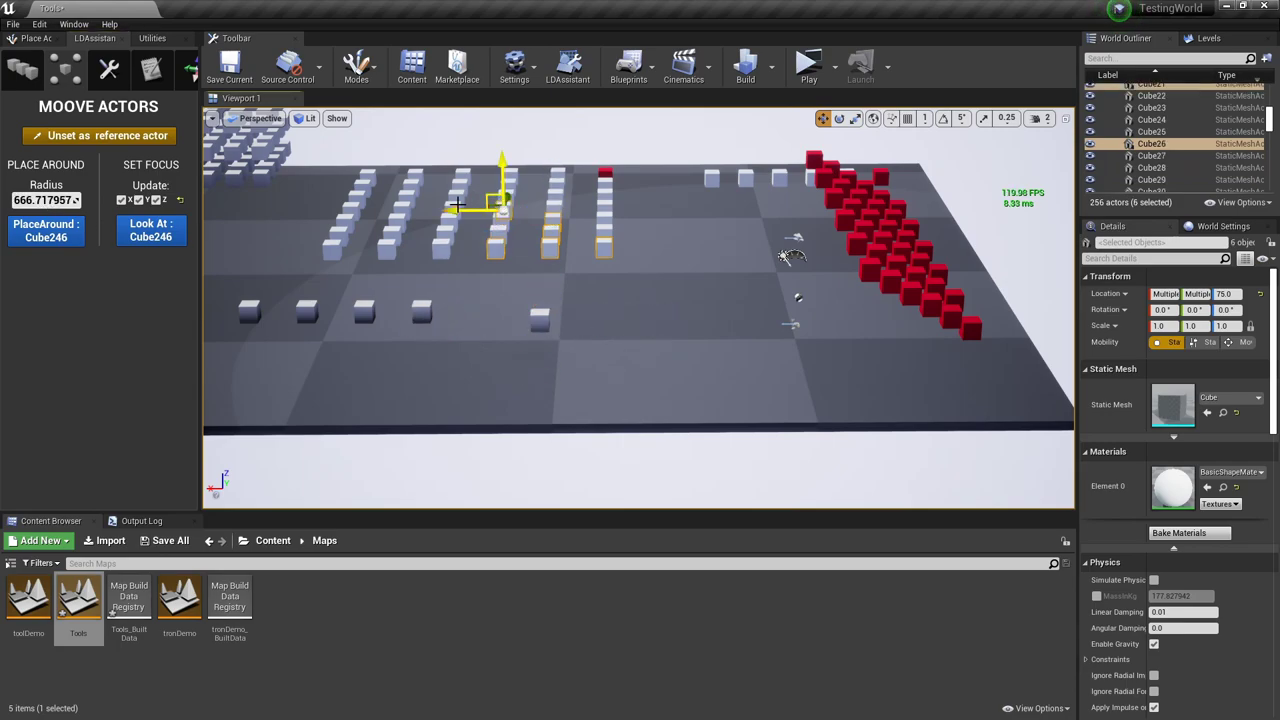
left_click(456, 190, "ctrl")
left_click(412, 182, "ctrl")
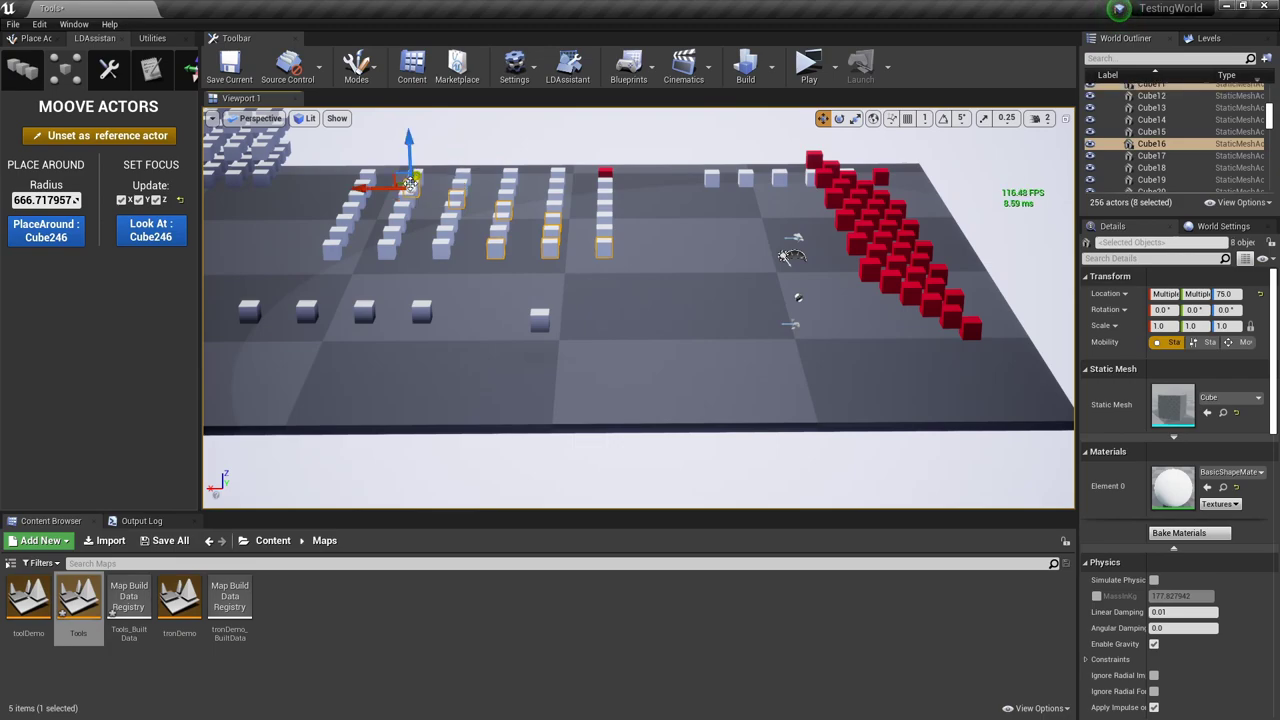
left_click(30, 235)
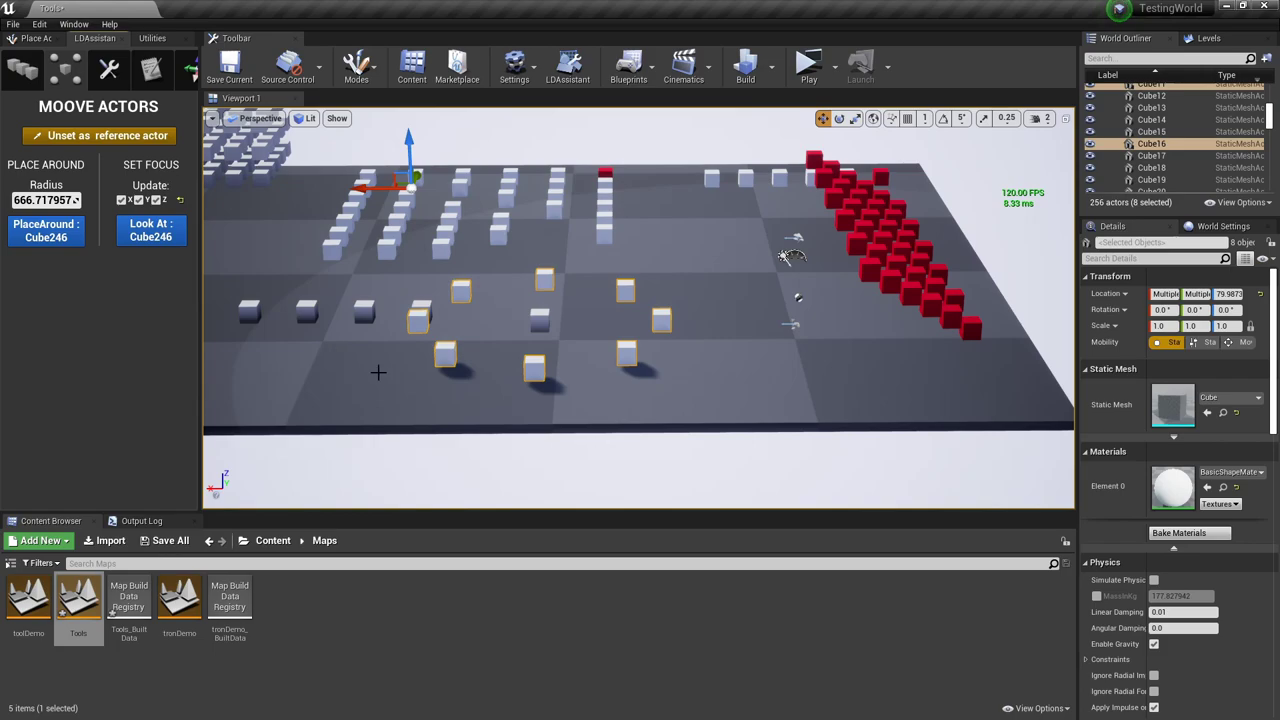
right_click_drag(631, 443, 670, 372)
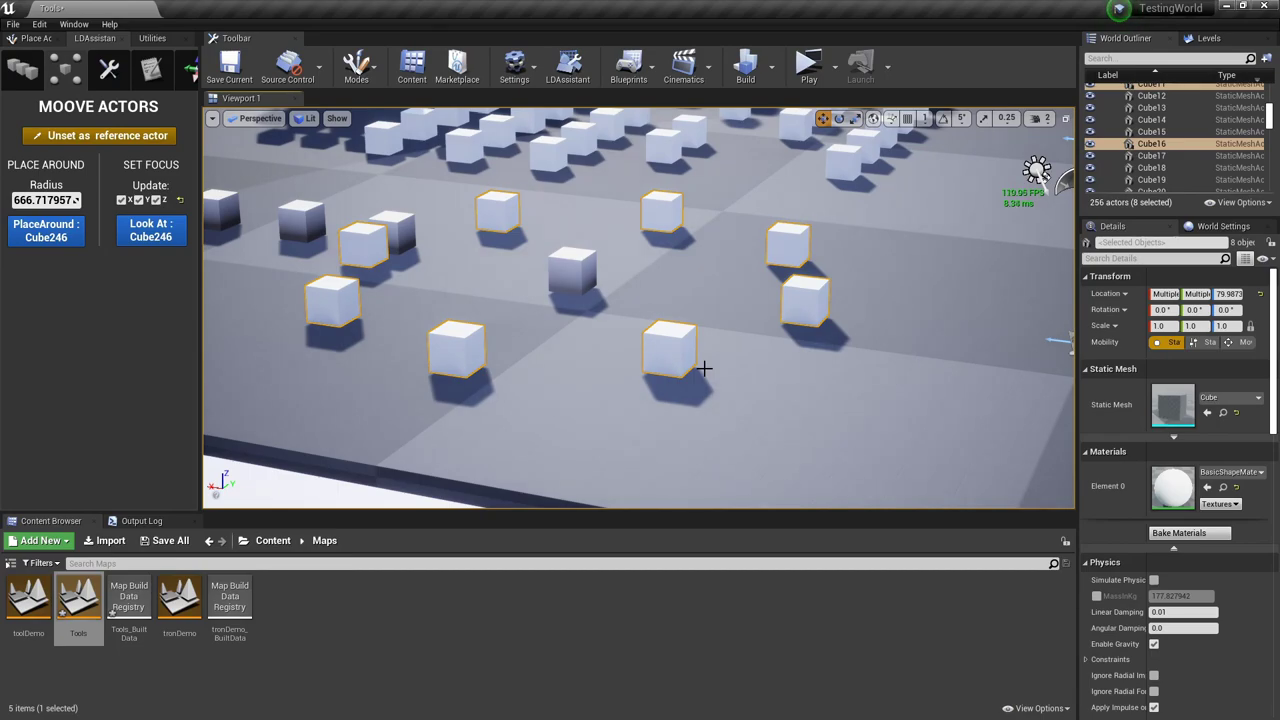
right_click_drag(704, 368, 784, 264)
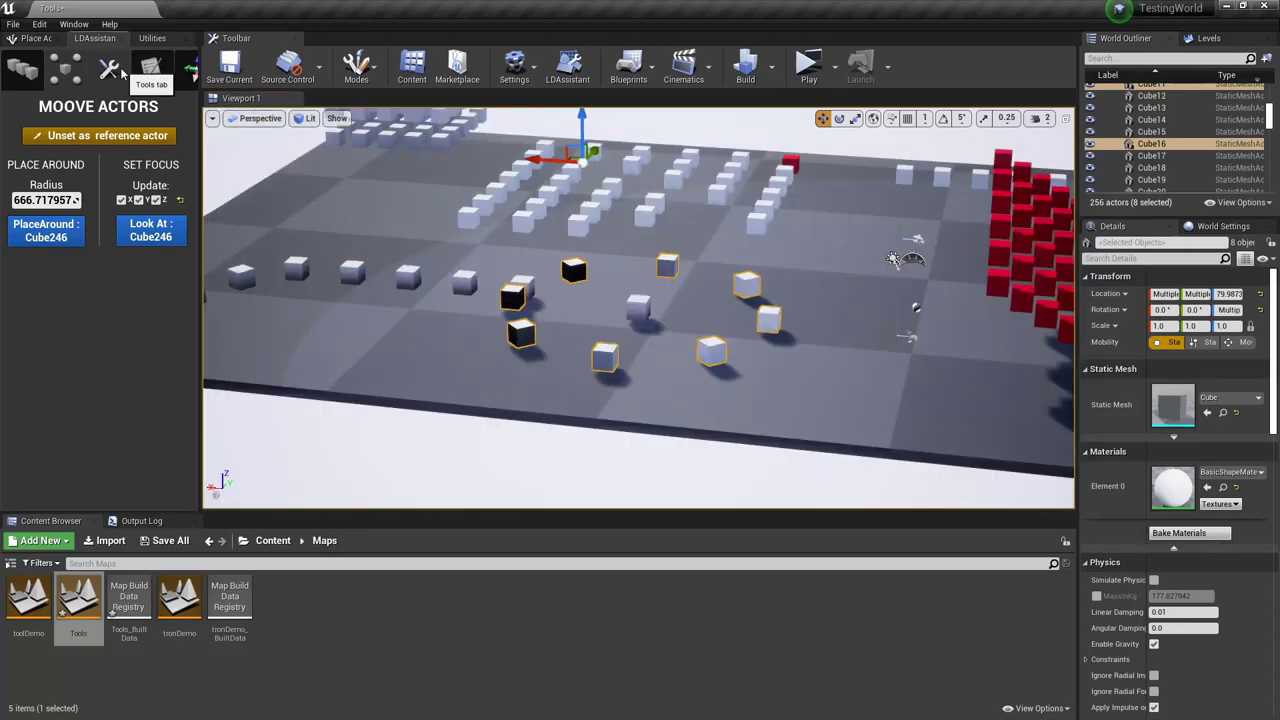
- Show the outliner organizer, asset renaming, measuring and statistics tools, and open the align, distribute and rotation utilities
left_click(140, 78)
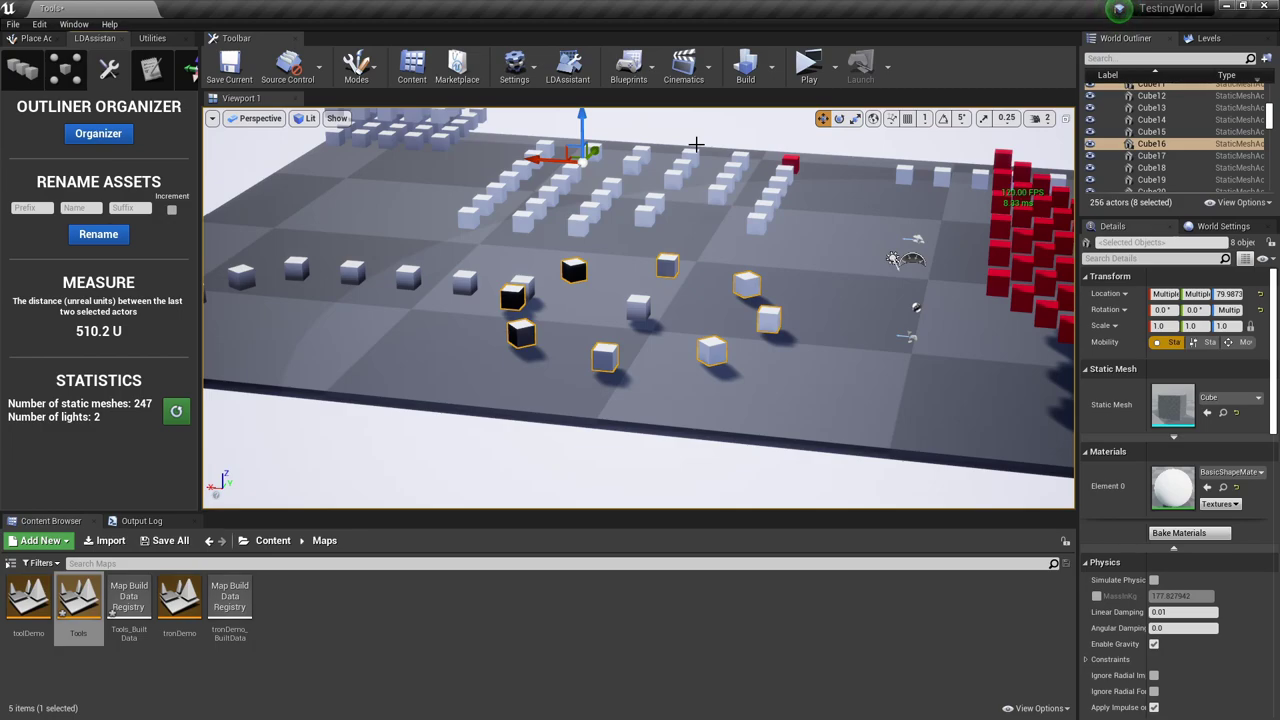
left_click(163, 38)
- Try aligning three white cubes near the front of the flat grid on the X axis, and undo the alignment
key("a")
right_click_drag(592, 270, 643, 306)
key("w")
key("d")
key("w")
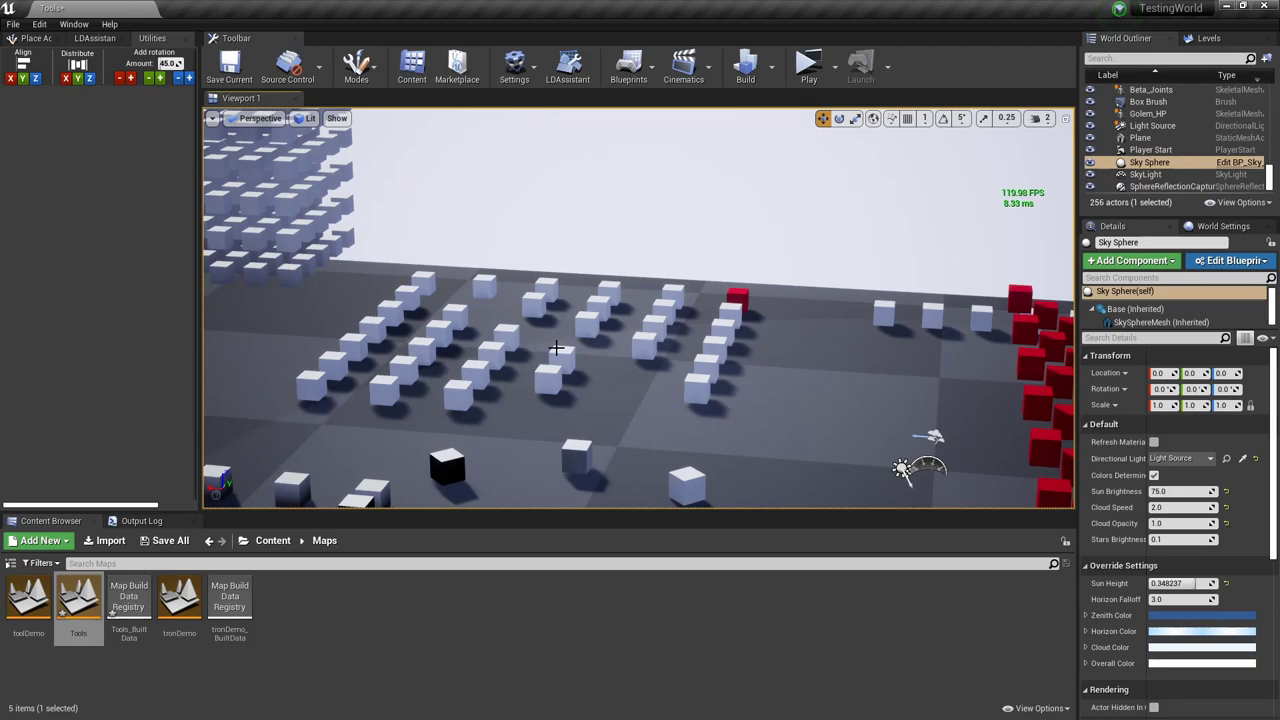
scroll(578, 350, "up", 2)
scroll(584, 354, "up", 6)
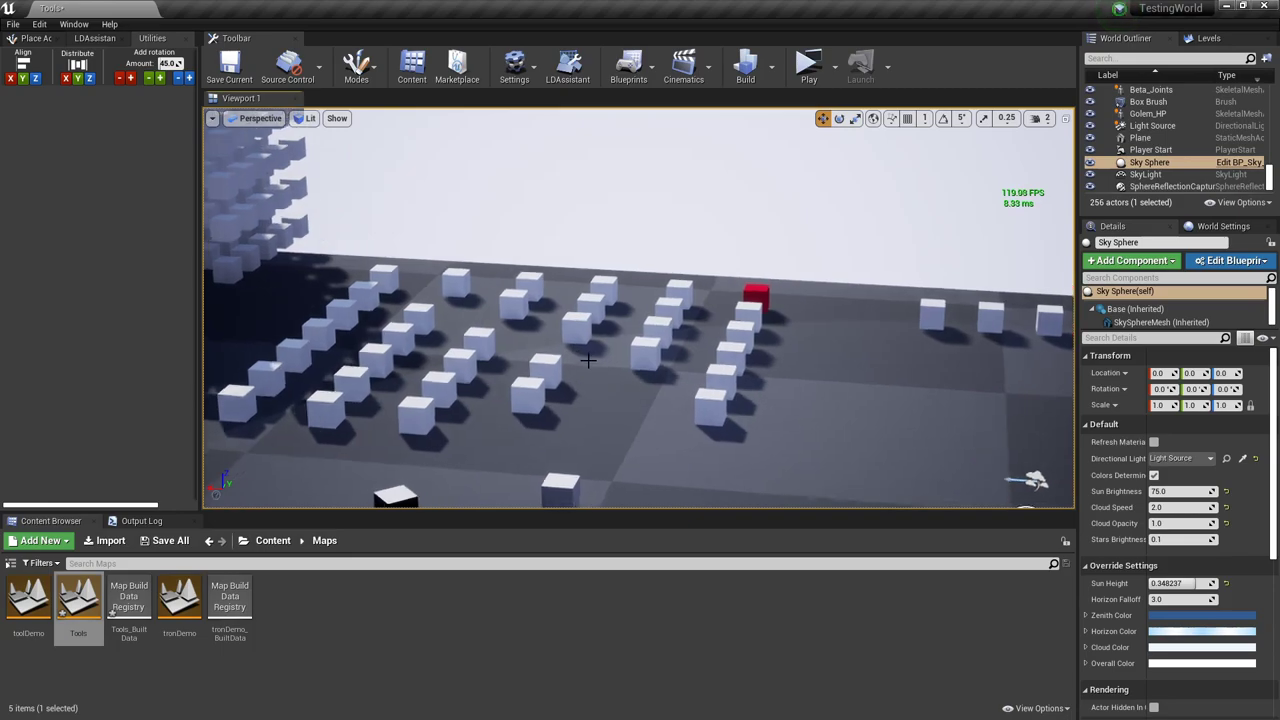
mouse_move(593, 379)
right_mouse_down()
mouse_move(530, 397)
mouse_move(573, 390)
right_mouse_up()
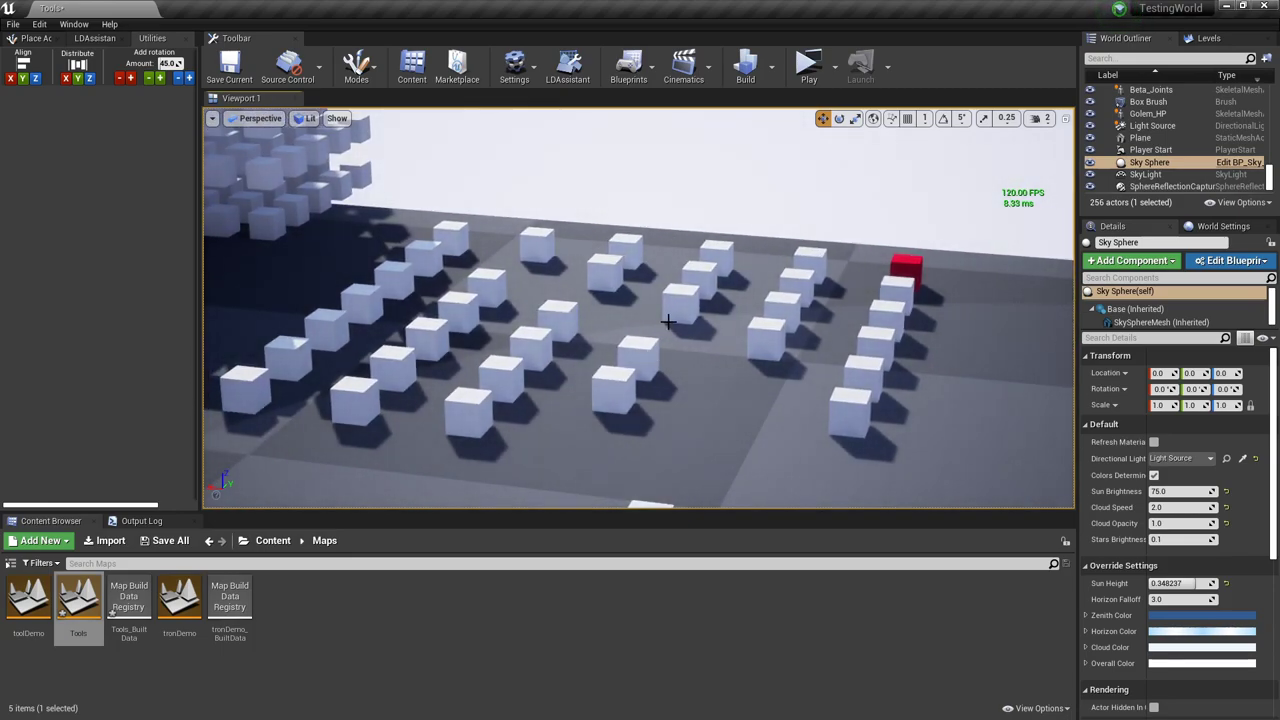
left_click(478, 415)
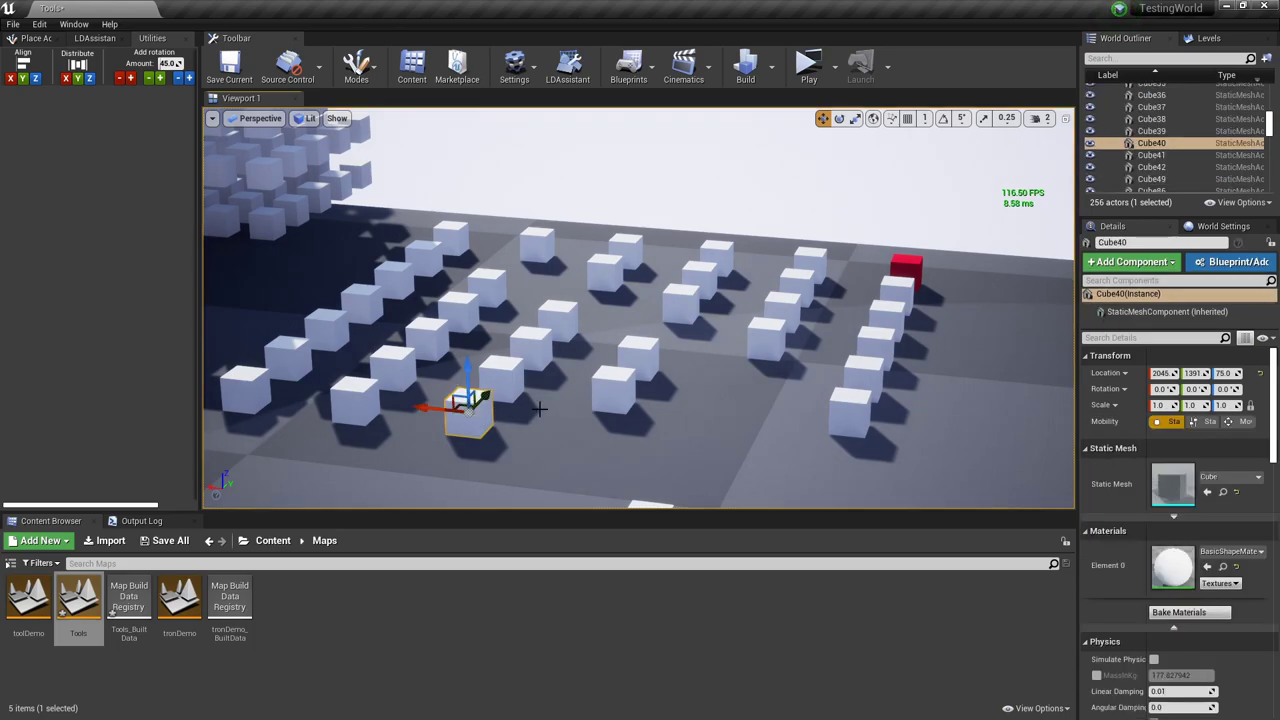
left_click(612, 385, "ctrl")
left_click(650, 352, "ctrl")
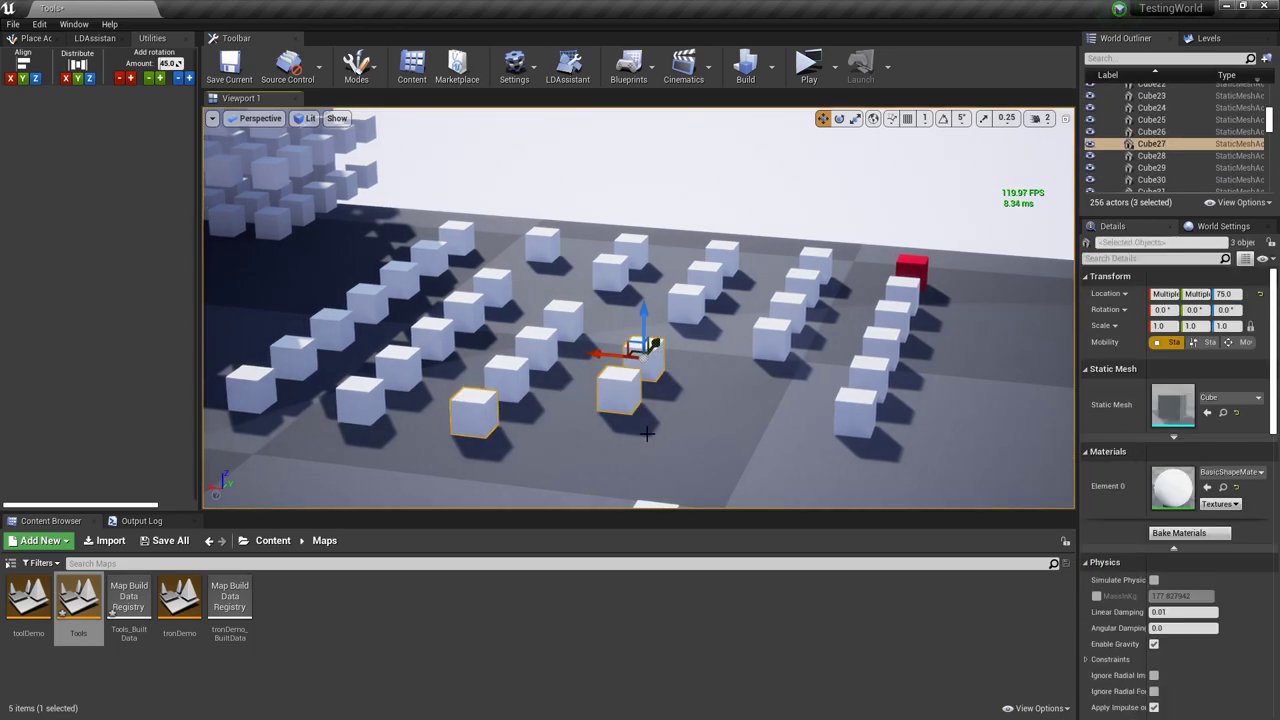
mouse_move(79, 72)
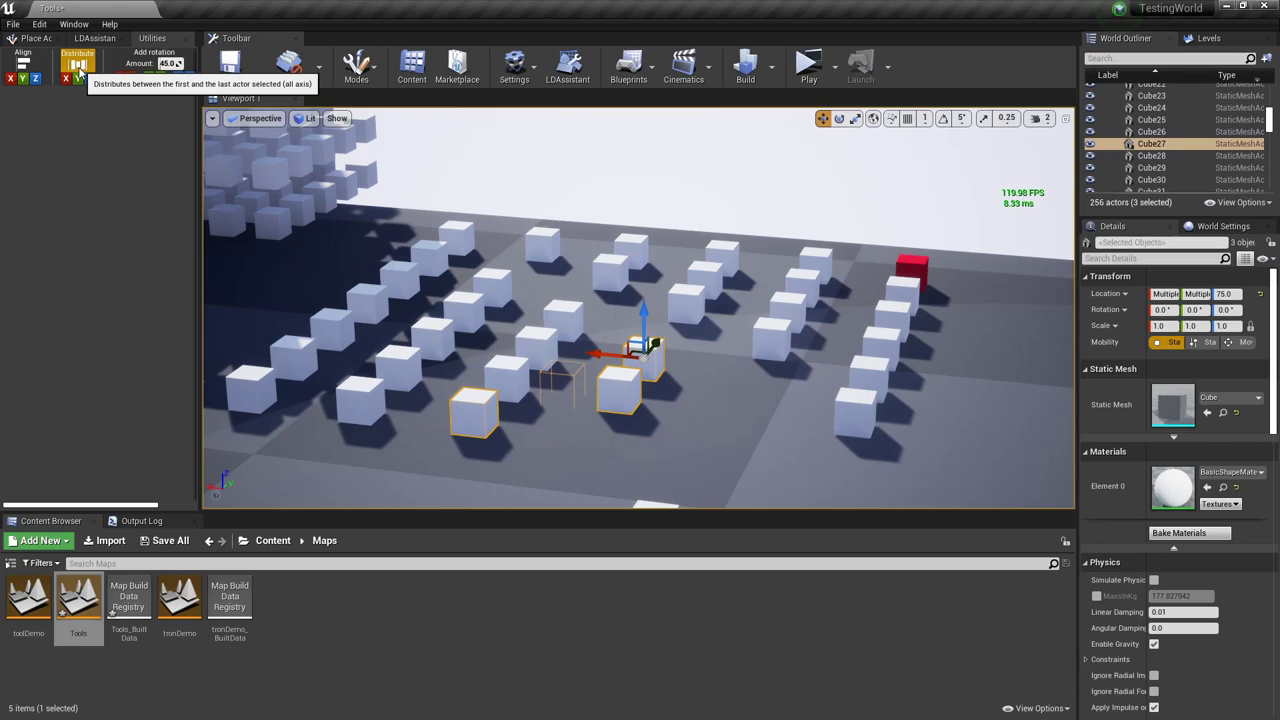
left_click(11, 80)
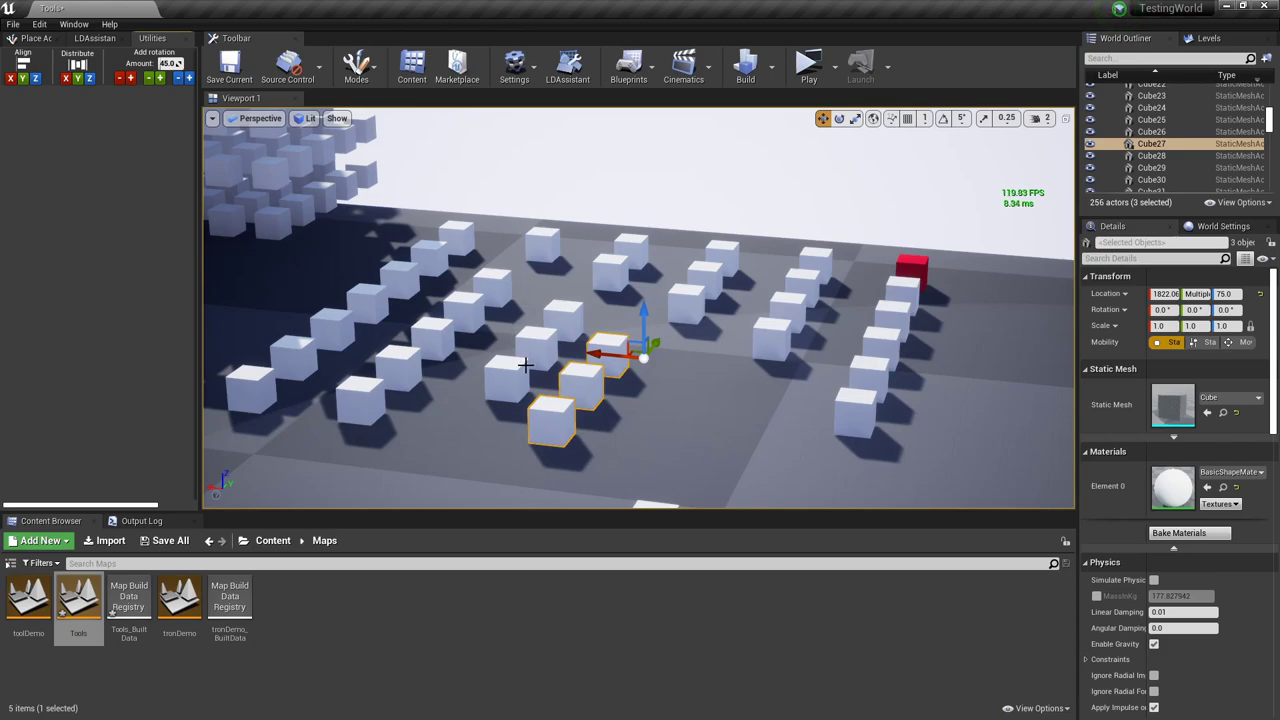
key("ctrl+z")
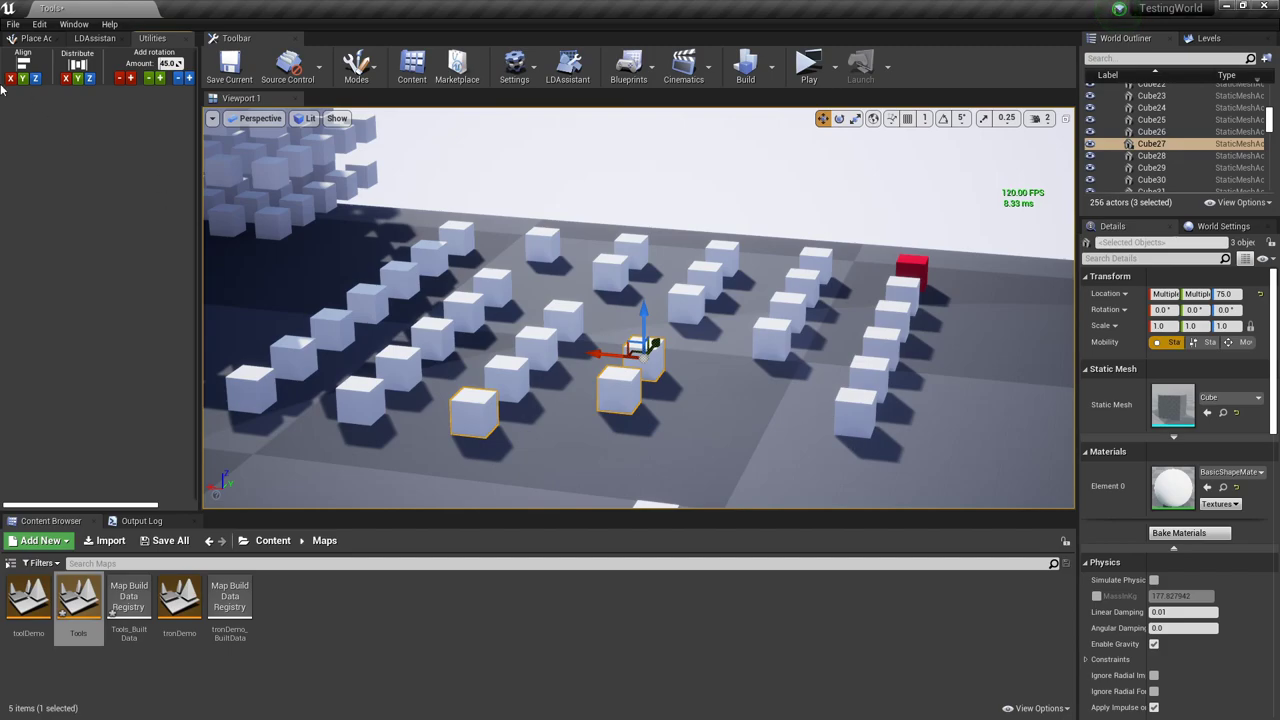
mouse_move(8, 86)
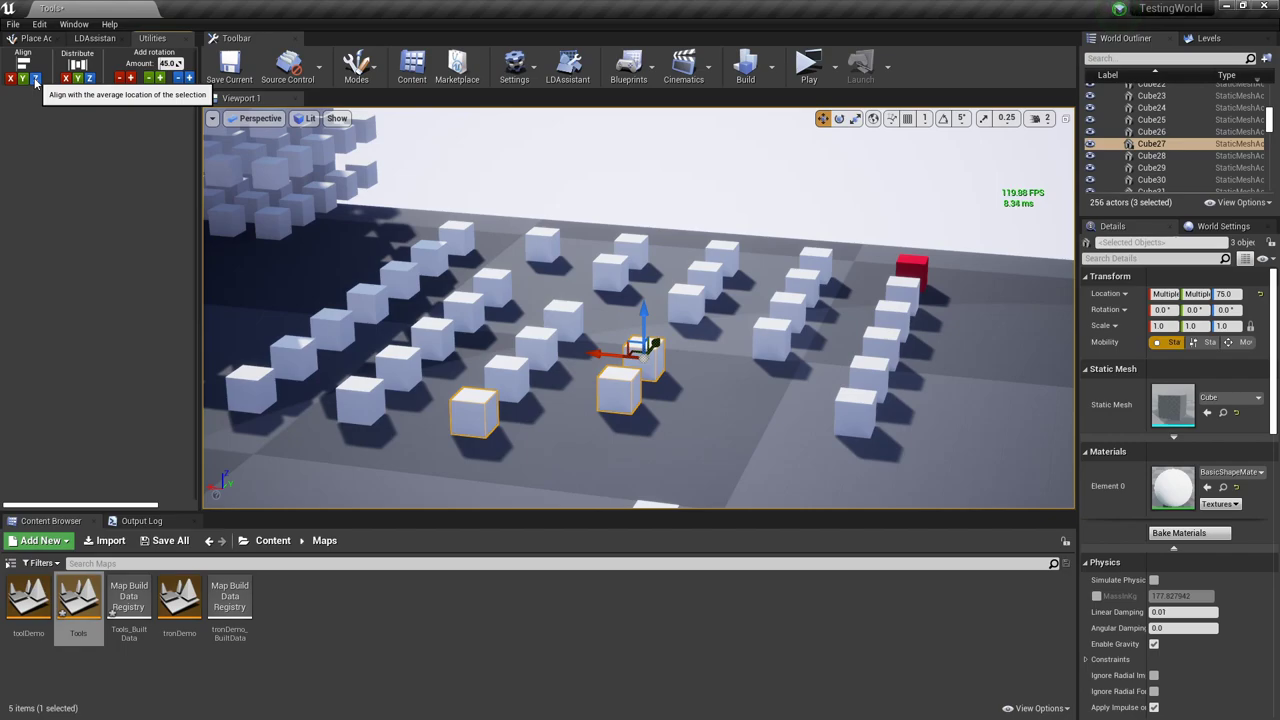
right_click_drag(934, 417, 874, 361)
key("ctrl+z")
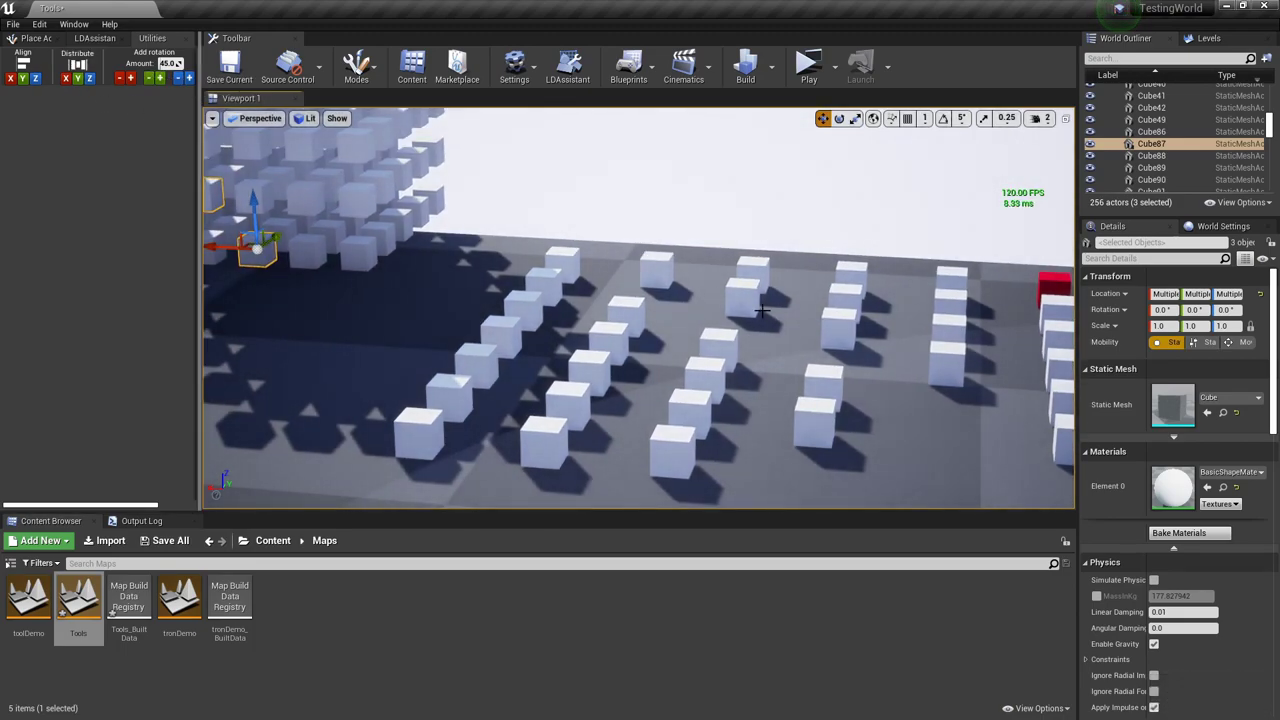
left_click(556, 434)
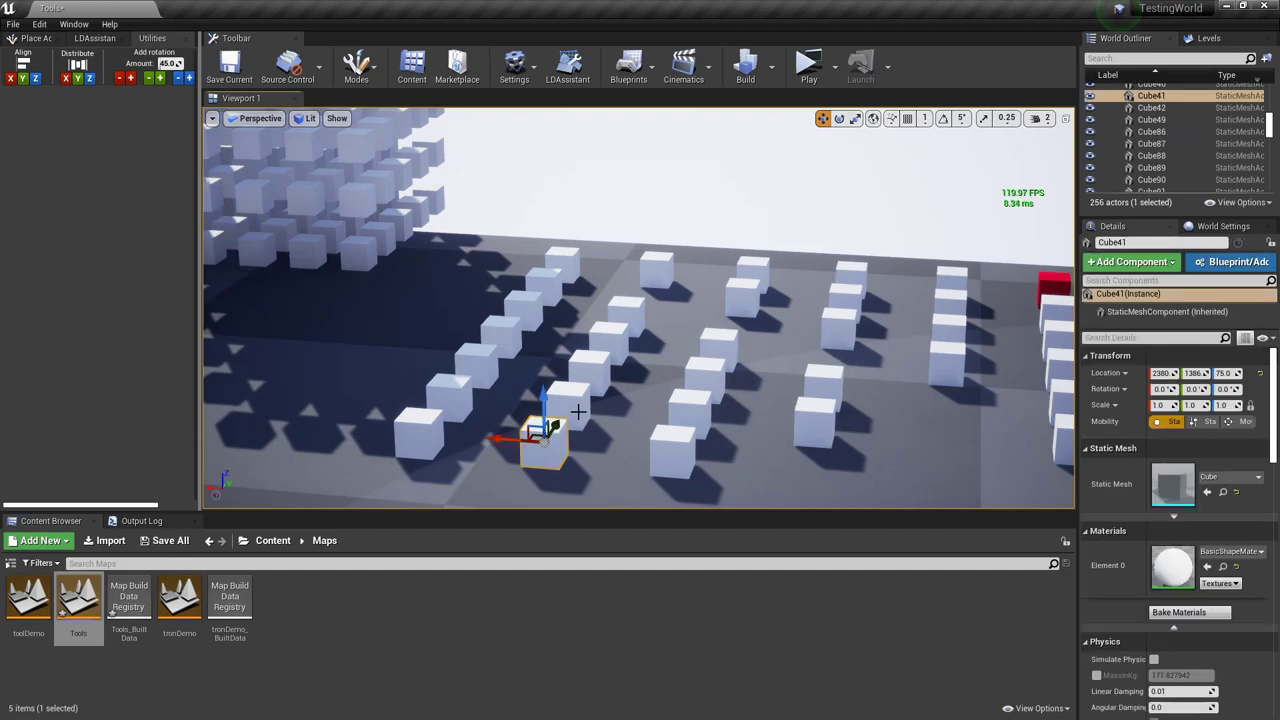
- Select the first four cubes in the lowest row of the red cube wall, align them on X, and undo the alignment
right_click_drag(578, 411, 770, 440)
left_click(514, 357)
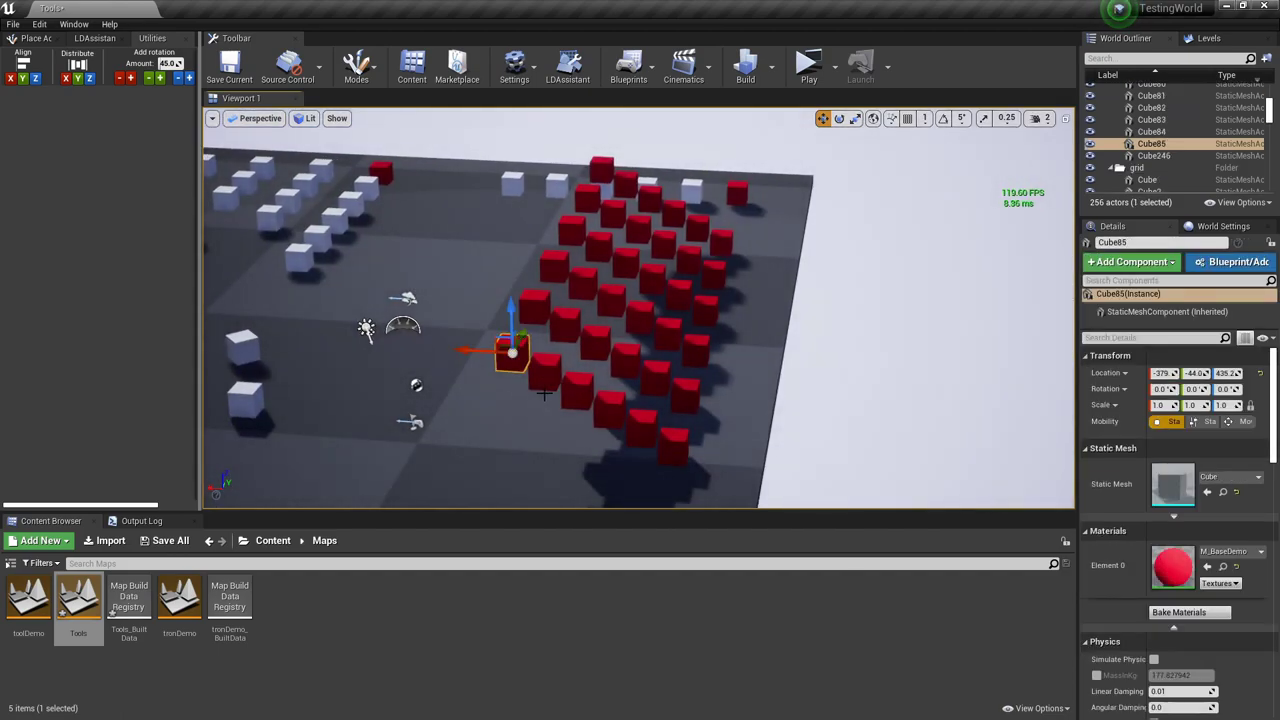
left_click(545, 380, "ctrl")
left_click(580, 396, "ctrl")
left_click(610, 414, "ctrl")
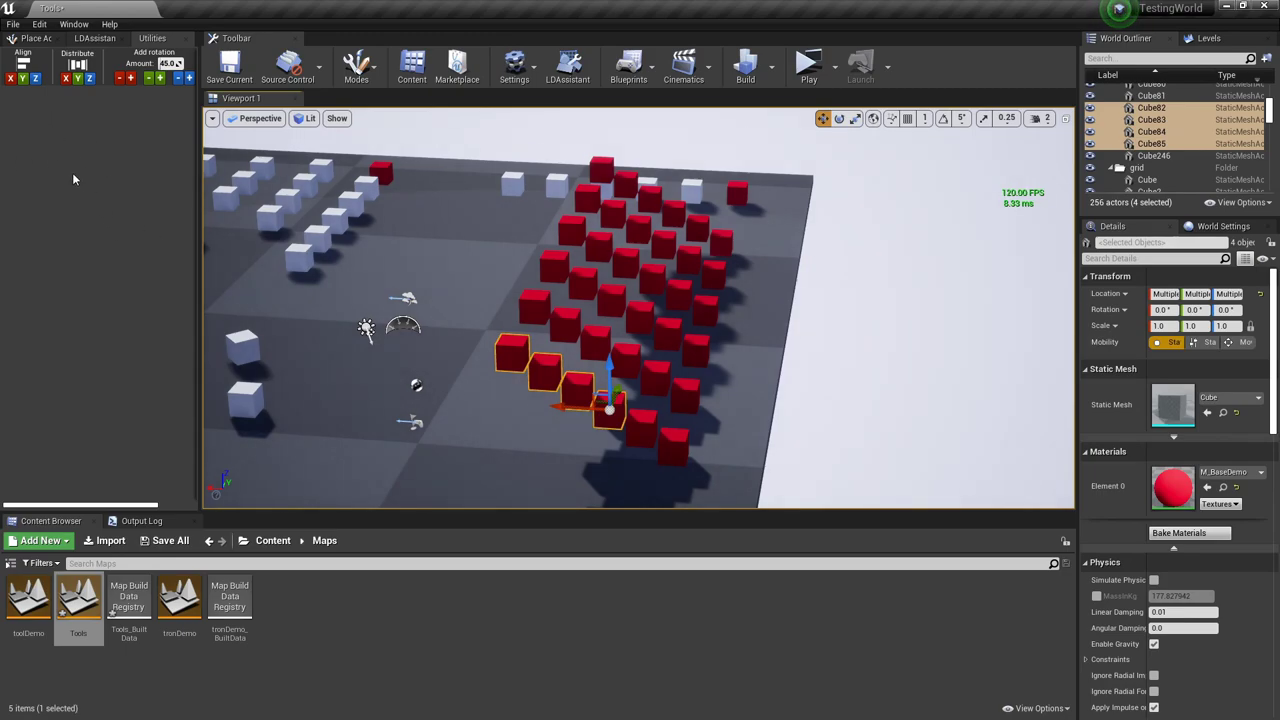
left_click(12, 86)
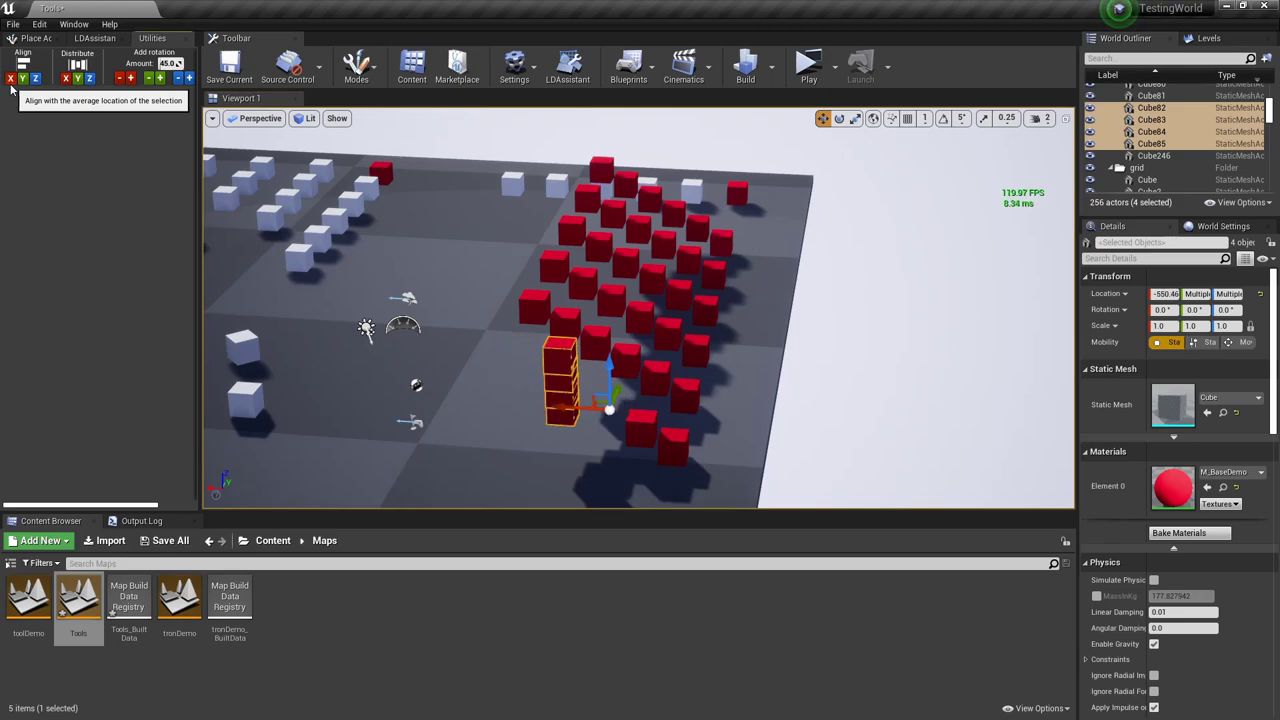
key("ctrl+z")
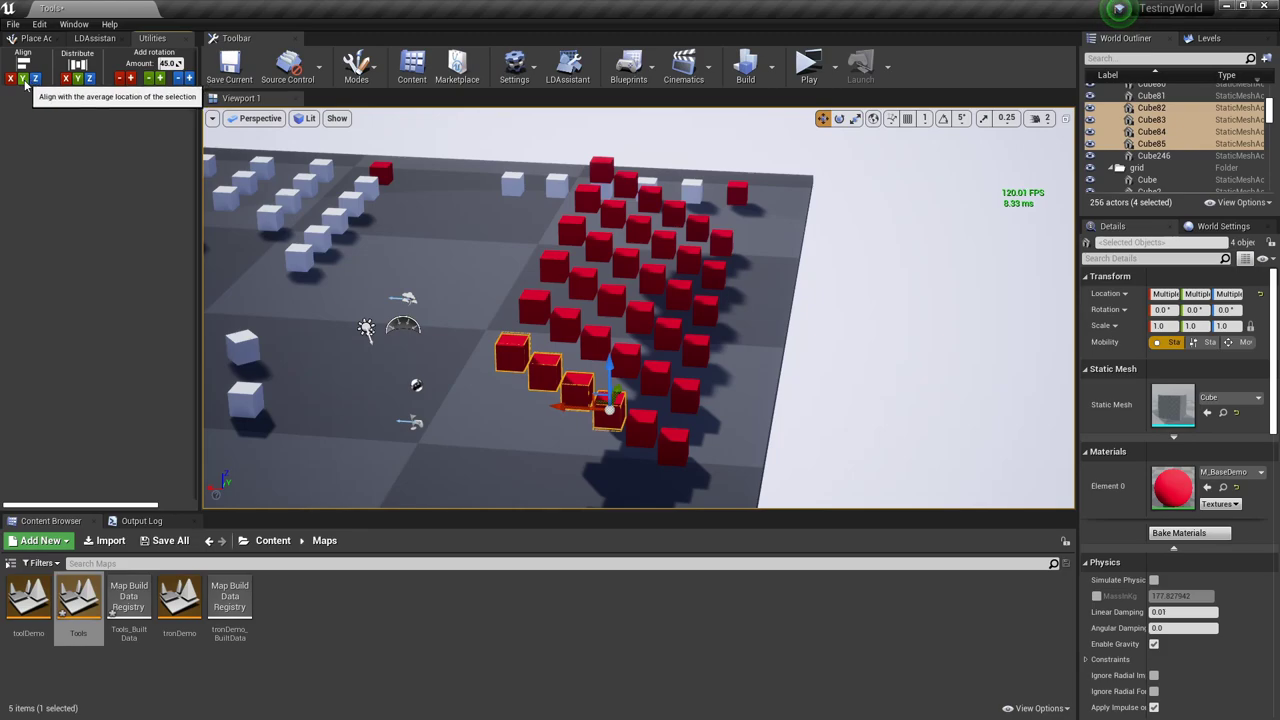
- Align the four selected red cubes on Y, Z and X, and undo the X and Z alignments
left_click(23, 84)
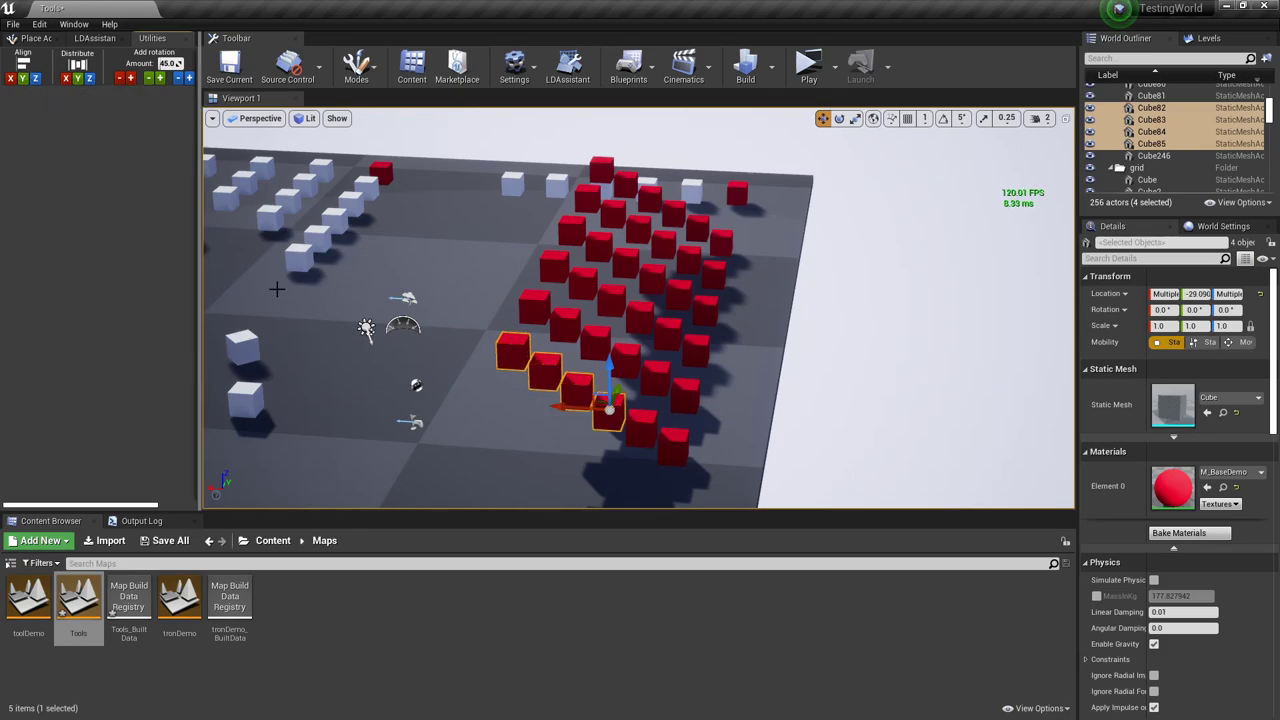
left_click(38, 82)
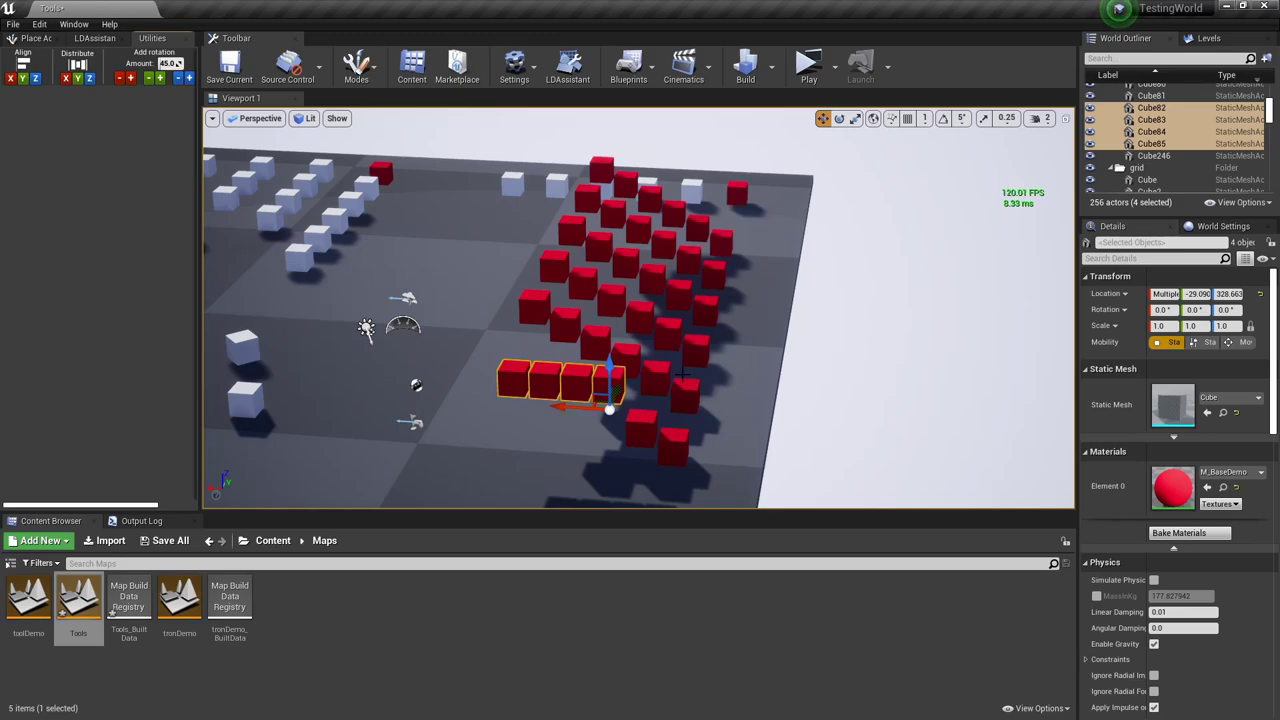
left_click(10, 78)
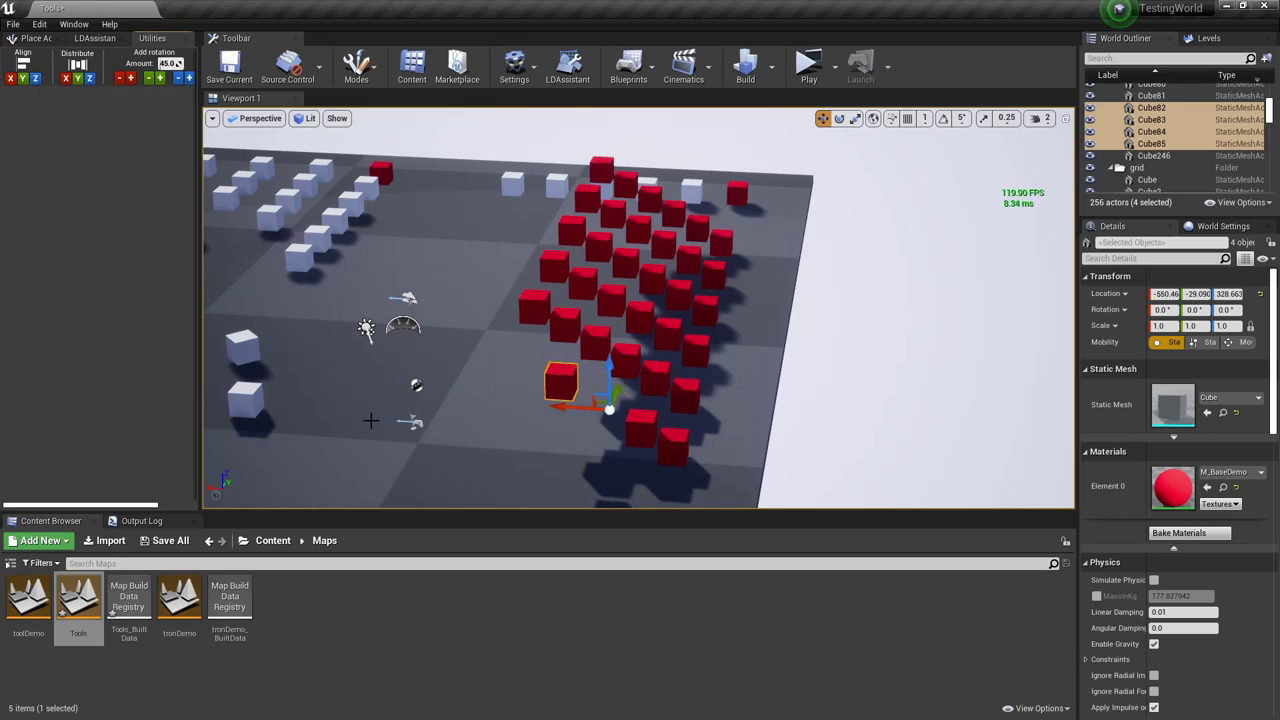
key("ctrl+z")
key("ctrl+z")
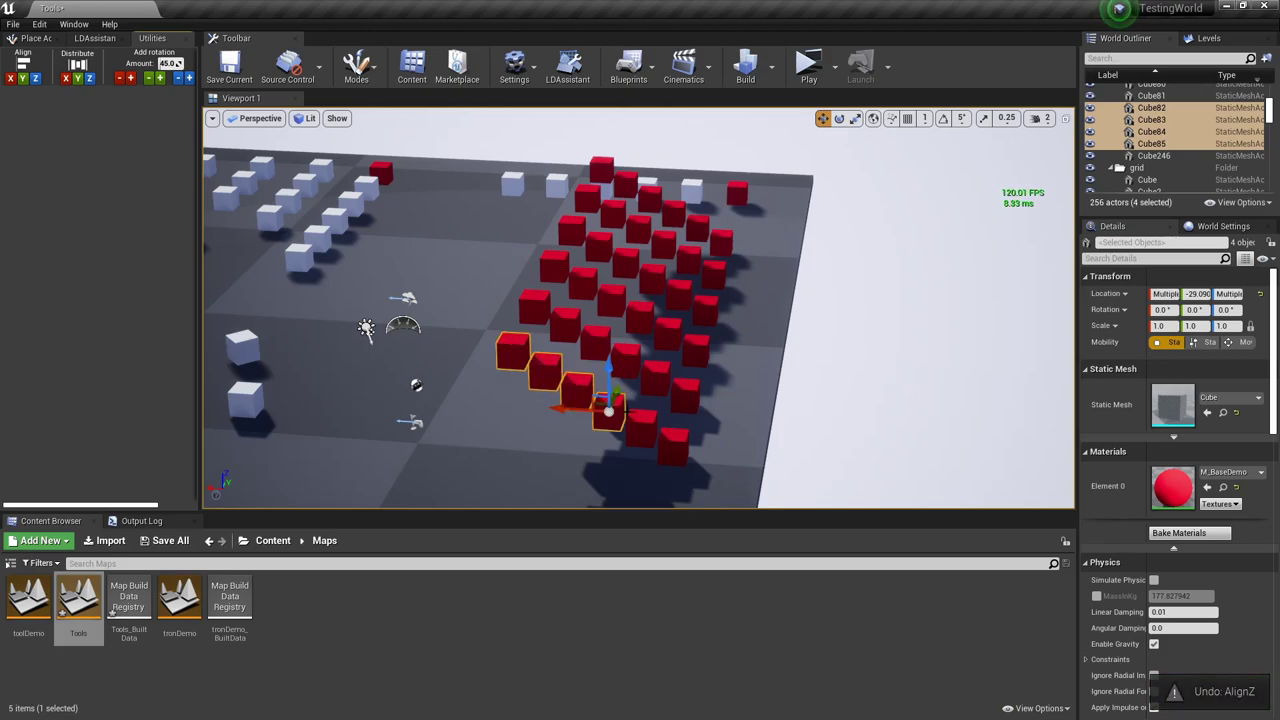
- Try aligning three red cubes from different rows of the wall on the X axis, and undo the alignment
left_click(640, 428)
left_click(626, 352, "ctrl")
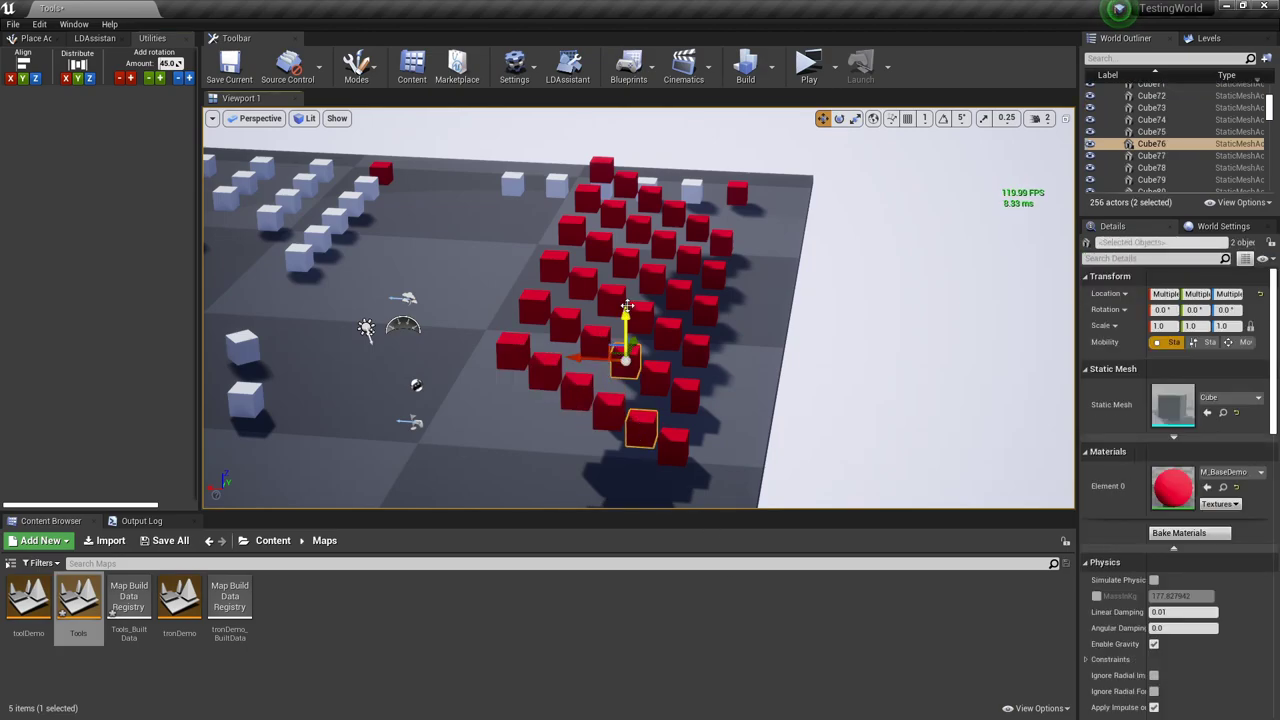
left_click(612, 292, "ctrl")
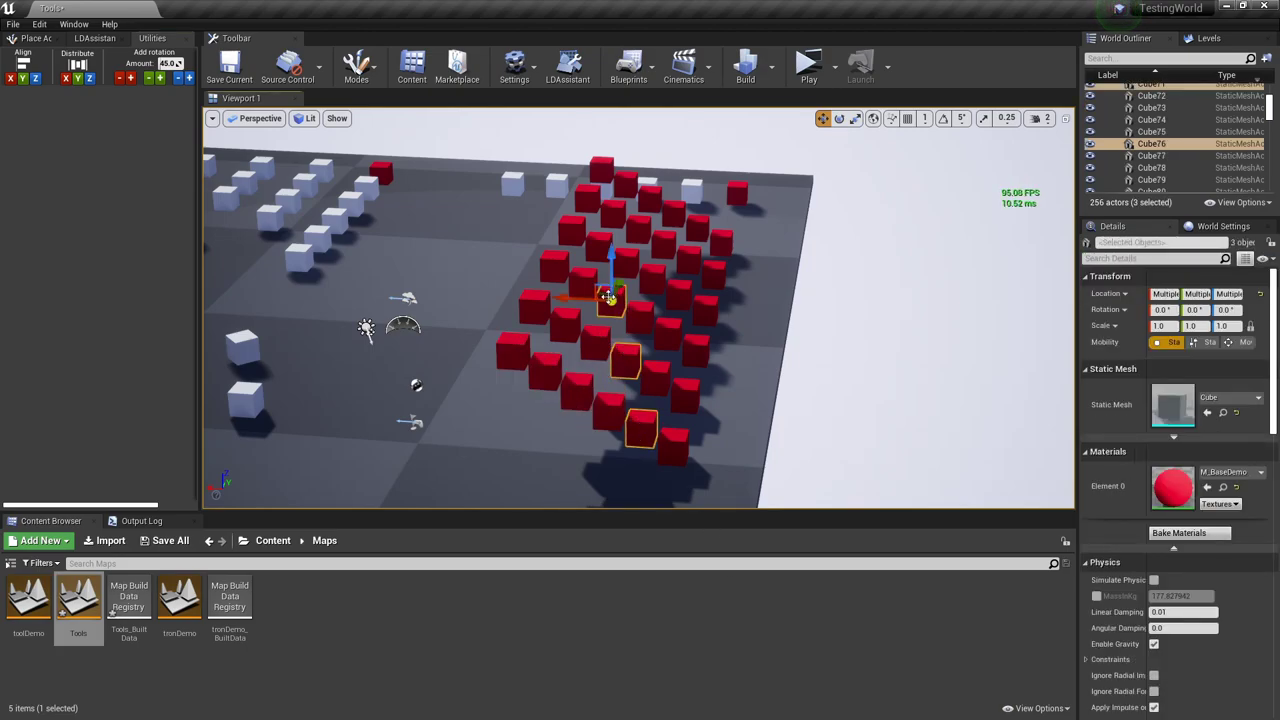
left_click(10, 79)
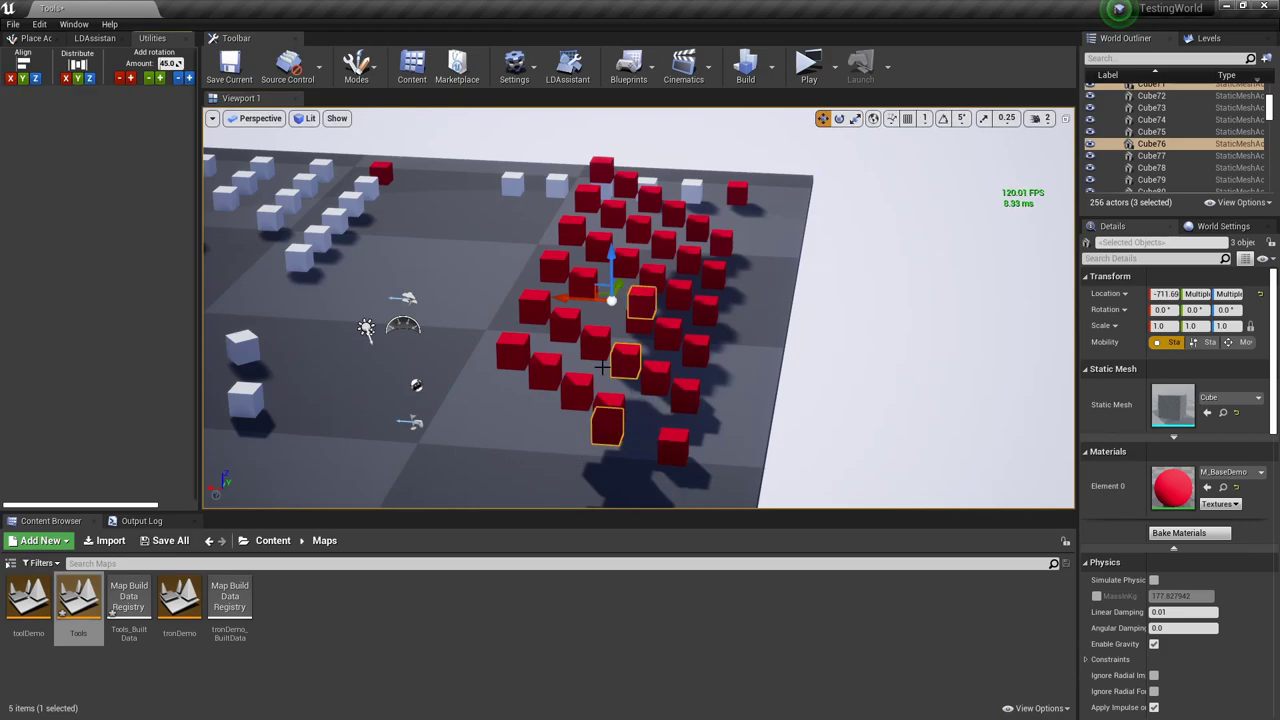
key("ctrl+z")
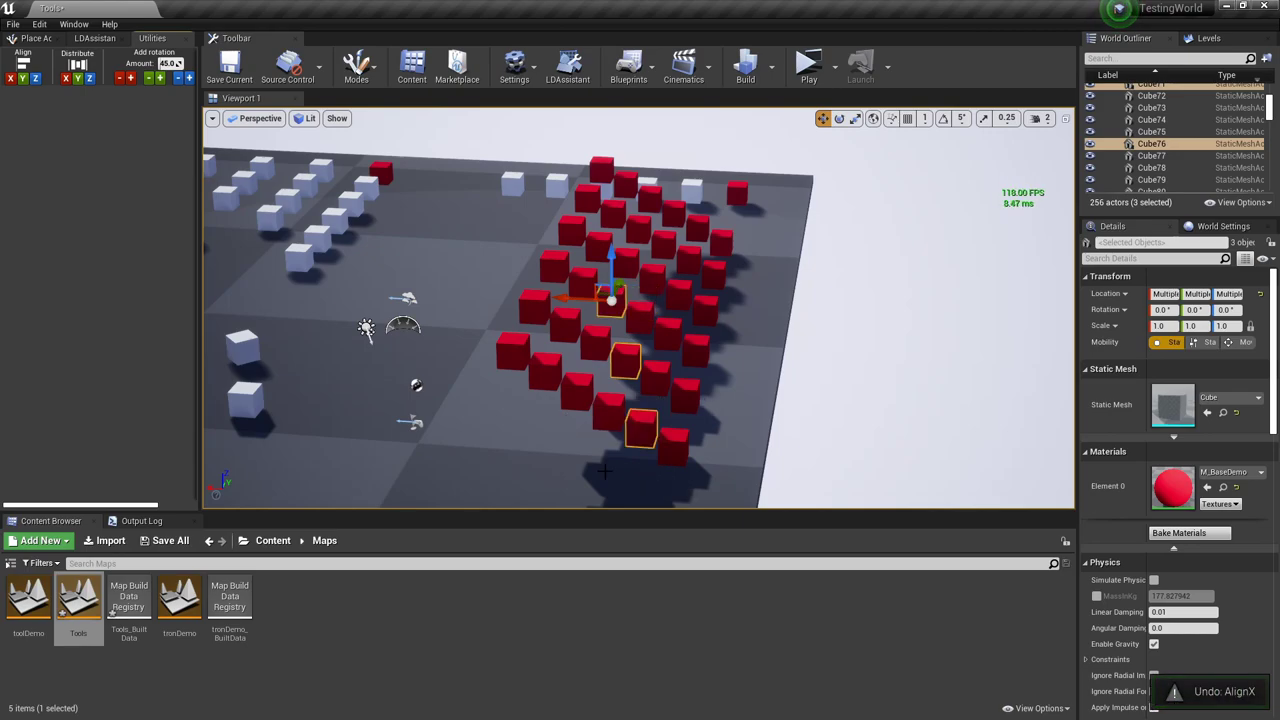
- Select eight white grid cubes in a staggered path from the near corner to the far edge and distribute them on Y
key("a")
right_click_drag(640, 308, 640, 270)
key("w")
mouse_move(501, 430)
right_mouse_down()
mouse_move(458, 432)
mouse_move(501, 430)
right_mouse_up()
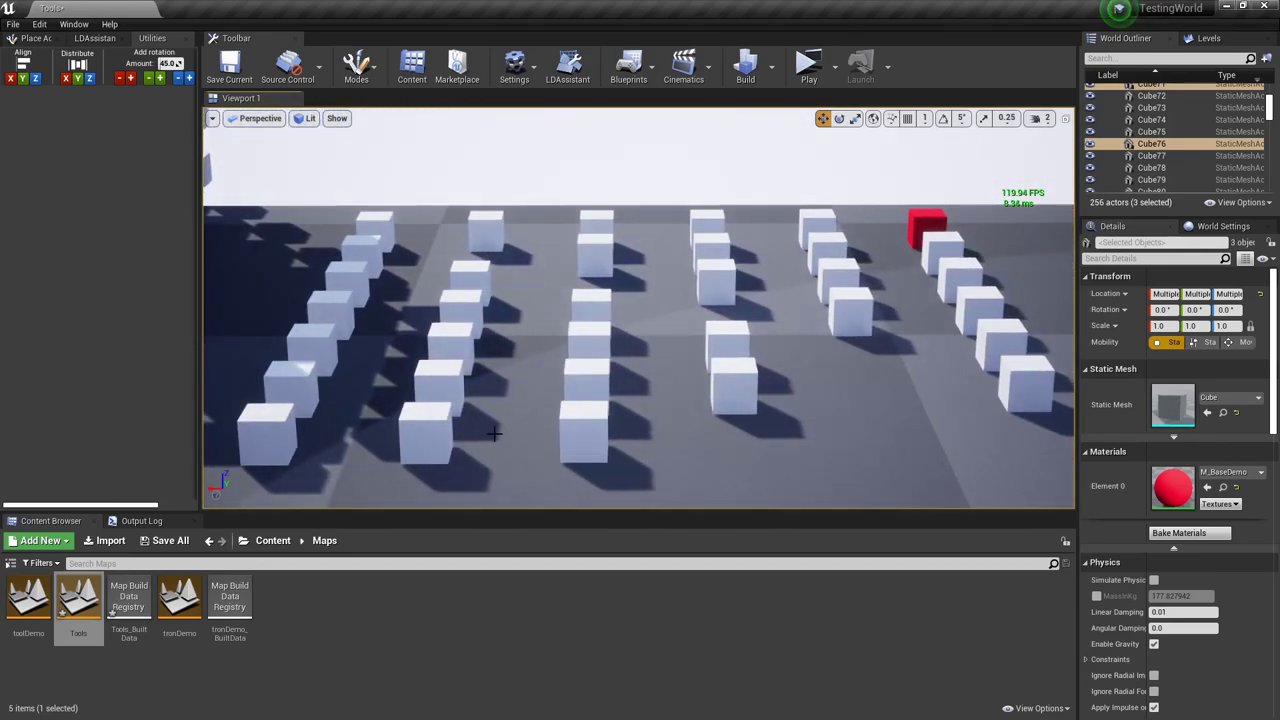
left_click(446, 426)
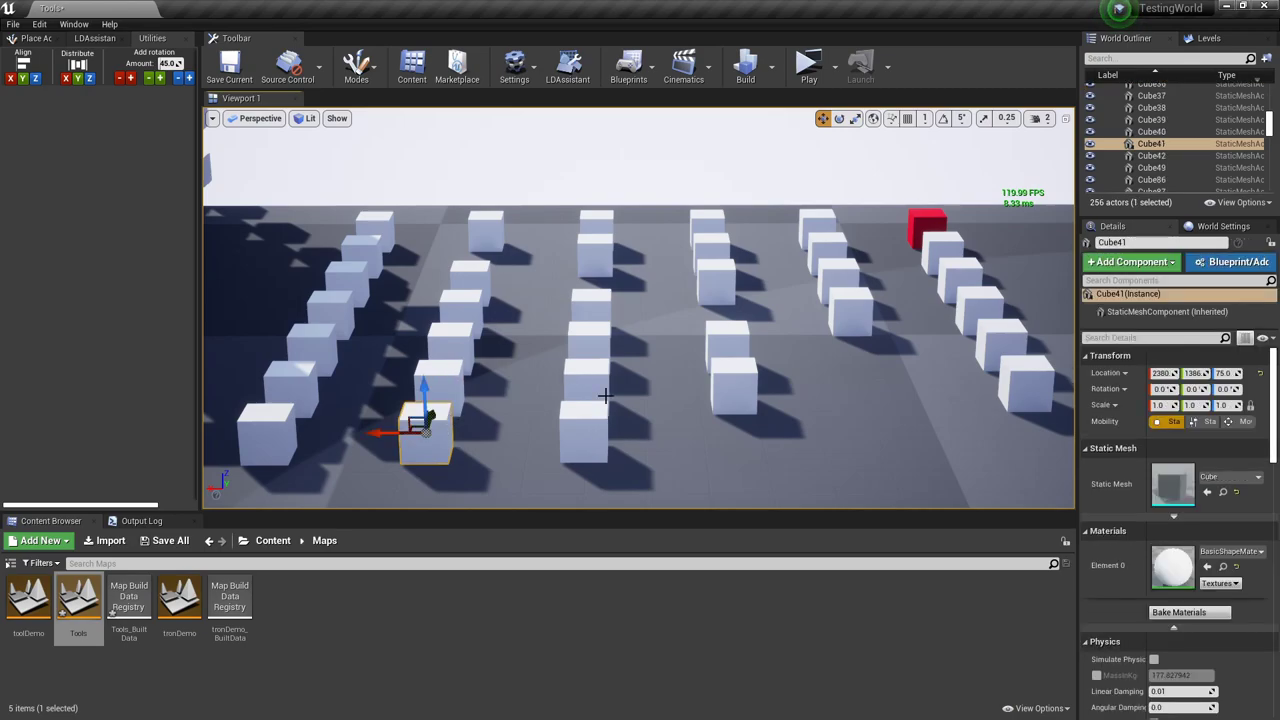
left_click(590, 380, "ctrl")
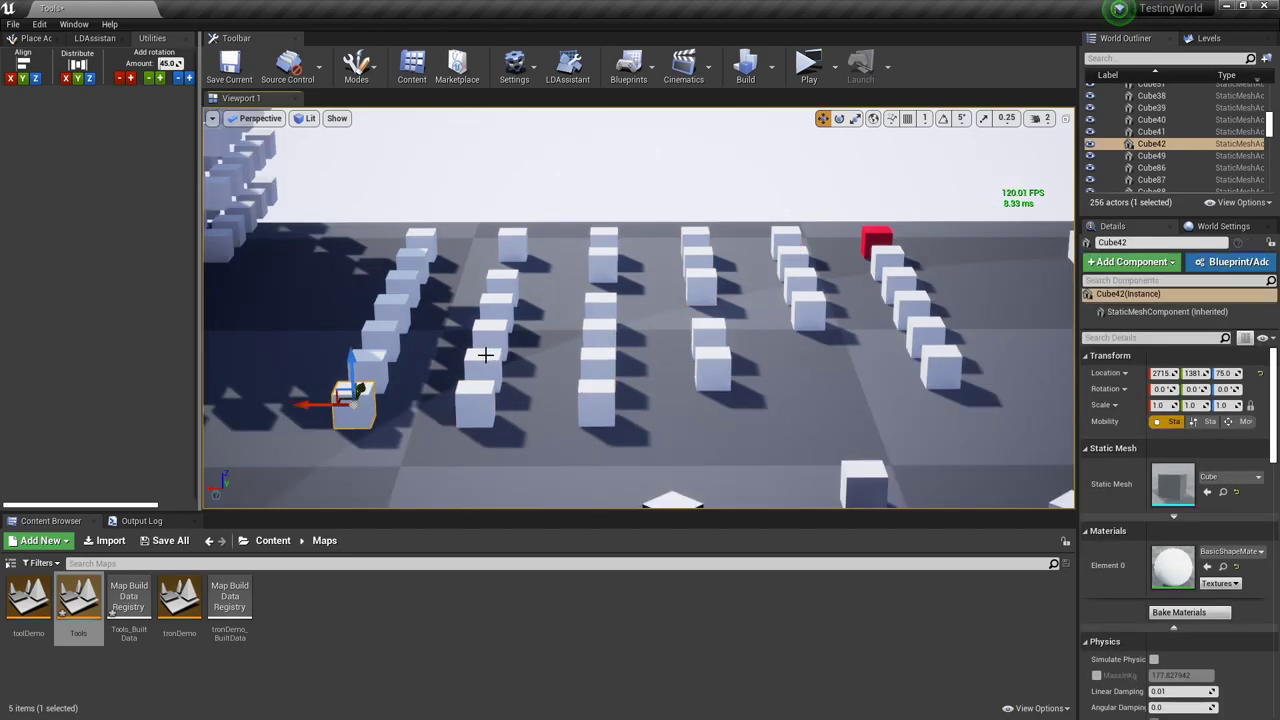
left_click(486, 354, "ctrl")
left_click(484, 333, "ctrl")
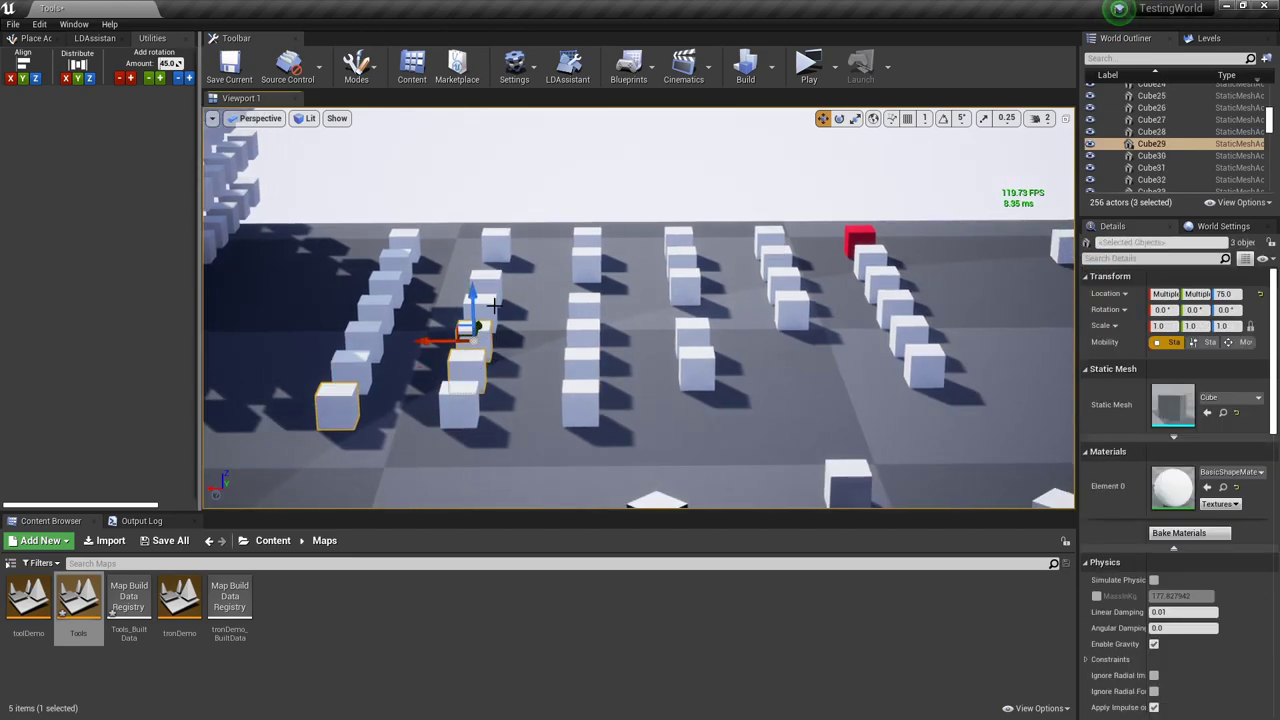
left_click(488, 300, "ctrl")
left_click(585, 305, "ctrl")
left_click(585, 255, "ctrl")
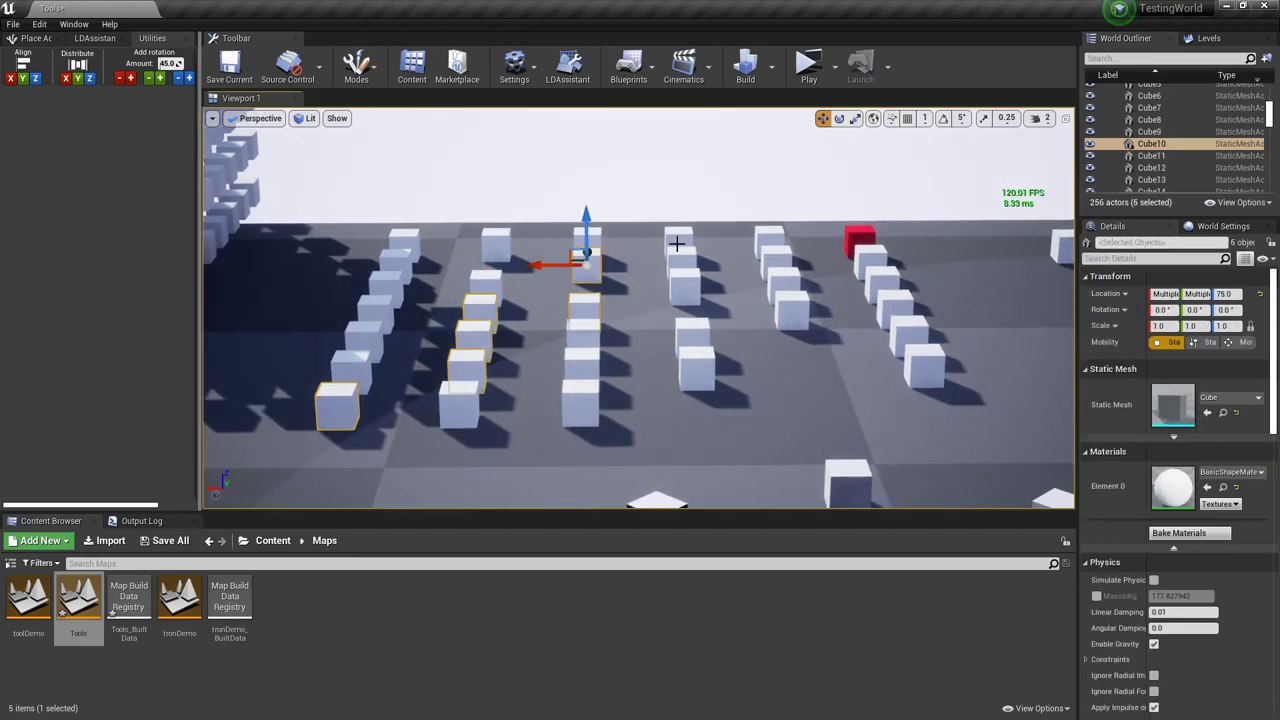
left_click(686, 268, "ctrl")
left_click(757, 238, "ctrl")
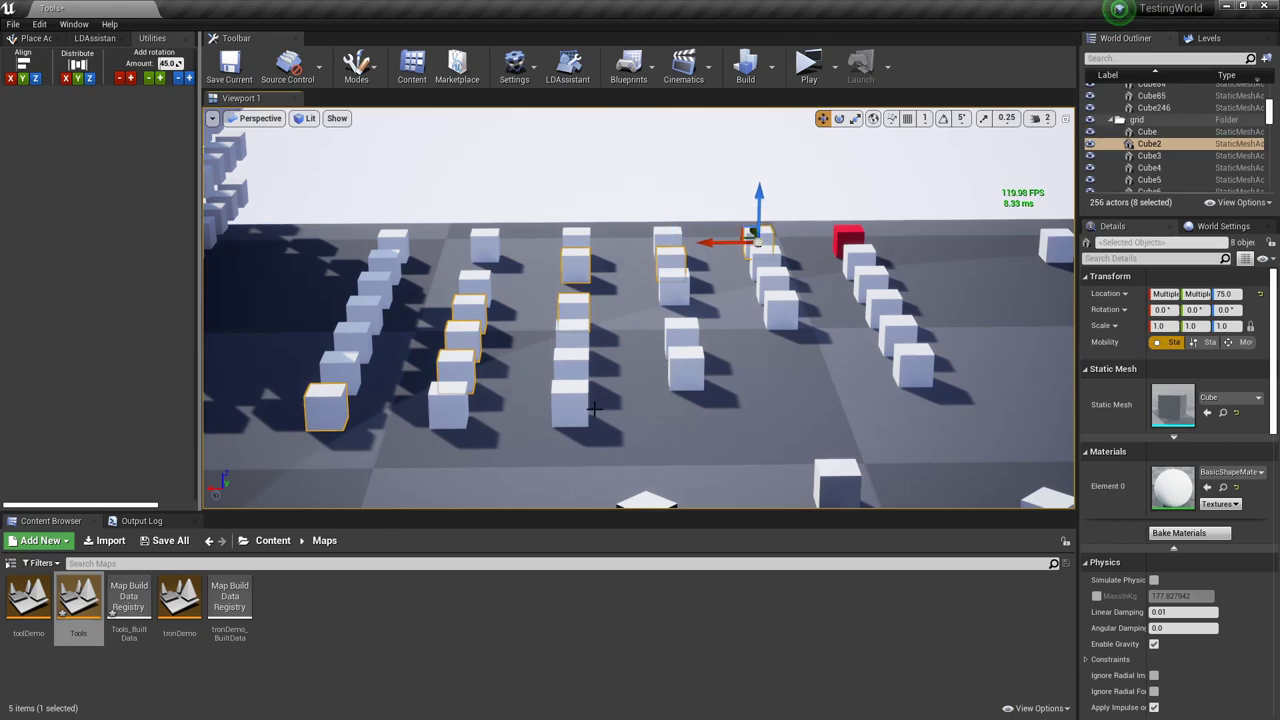
left_click(80, 80)
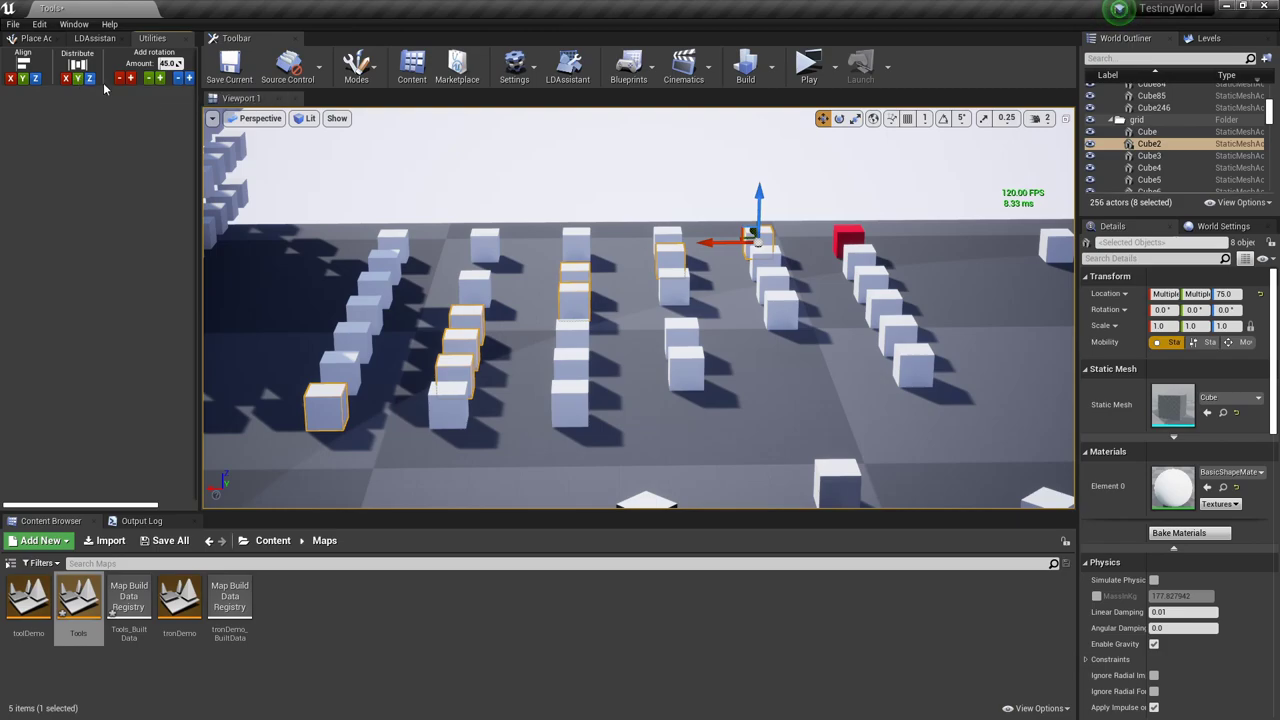
- Distribute the eight selected cubes evenly on all axes in a straight line between the first and last selected cubes
right_click_drag(346, 158, 583, 391)
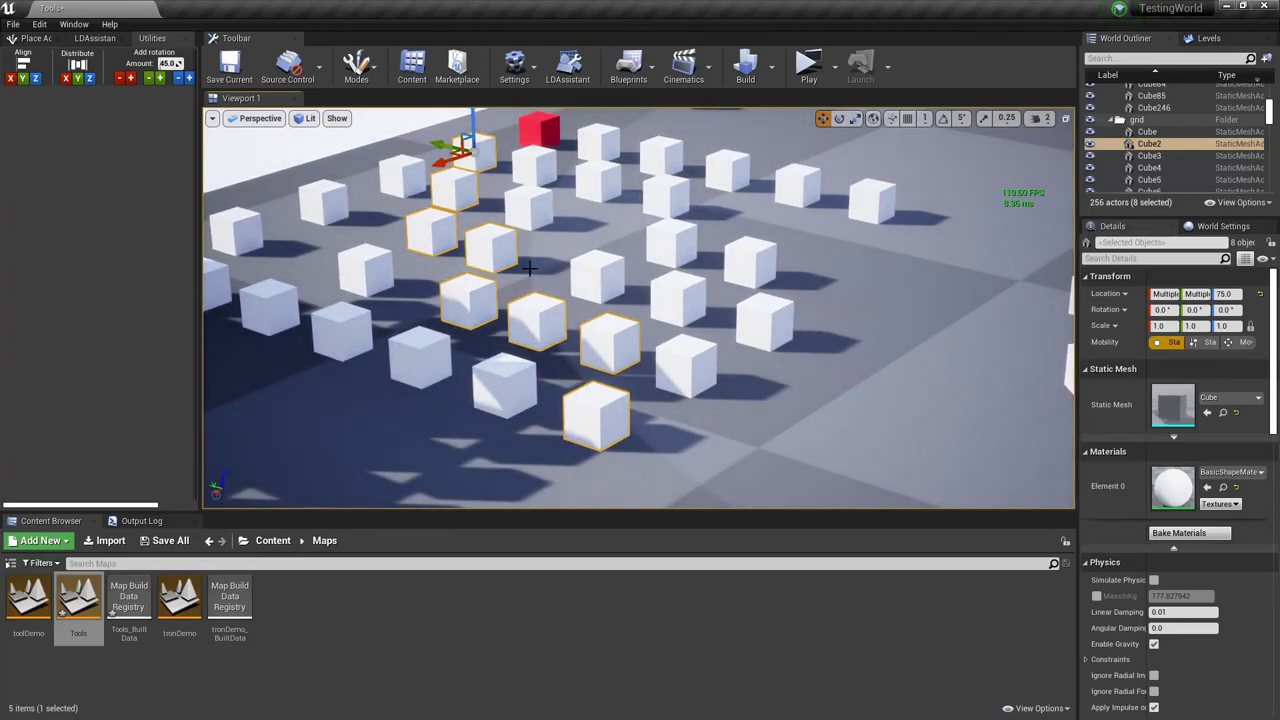
right_click_drag(496, 168, 491, 130)
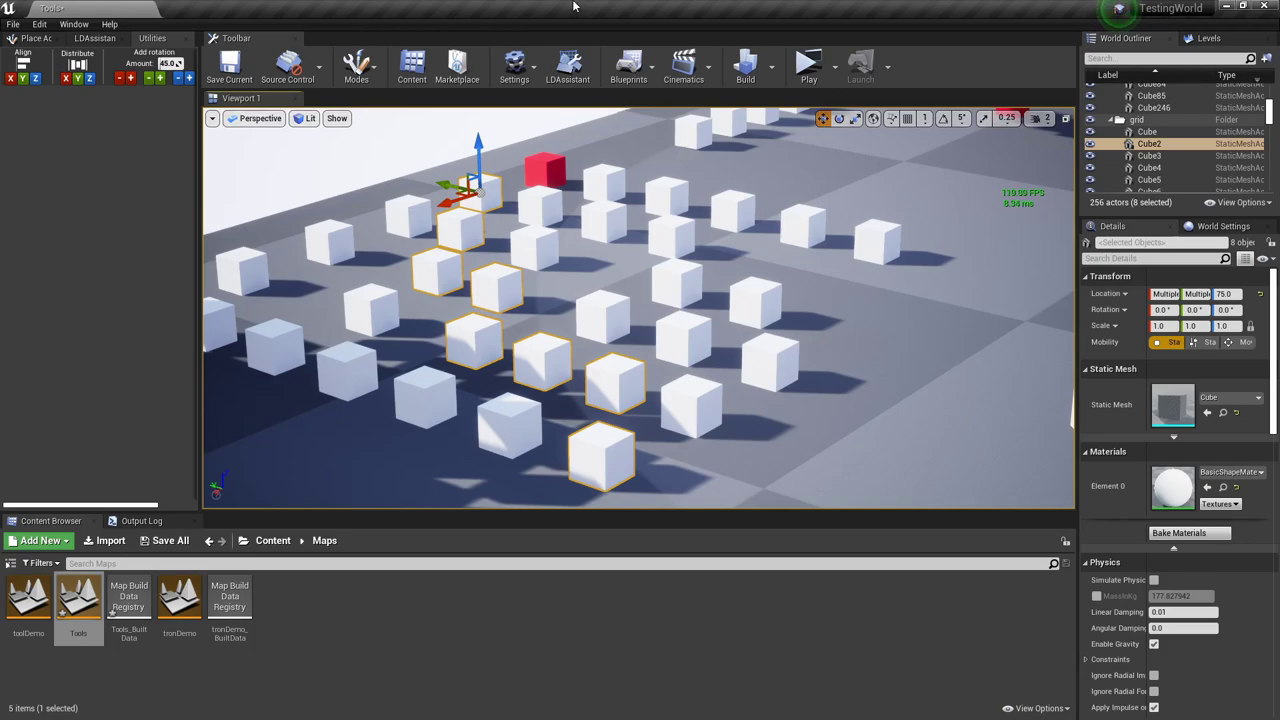
left_click(77, 78)
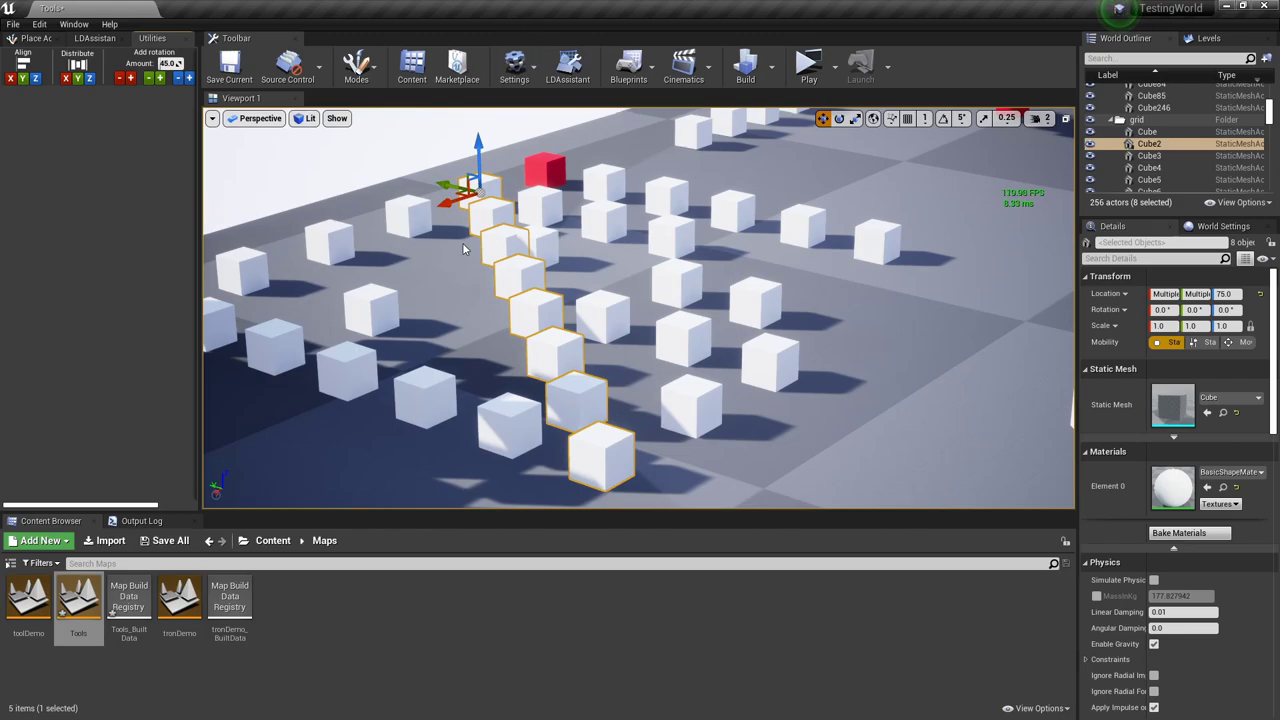
right_click_drag(505, 227, 535, 285)
scroll(535, 285, "up", 5)
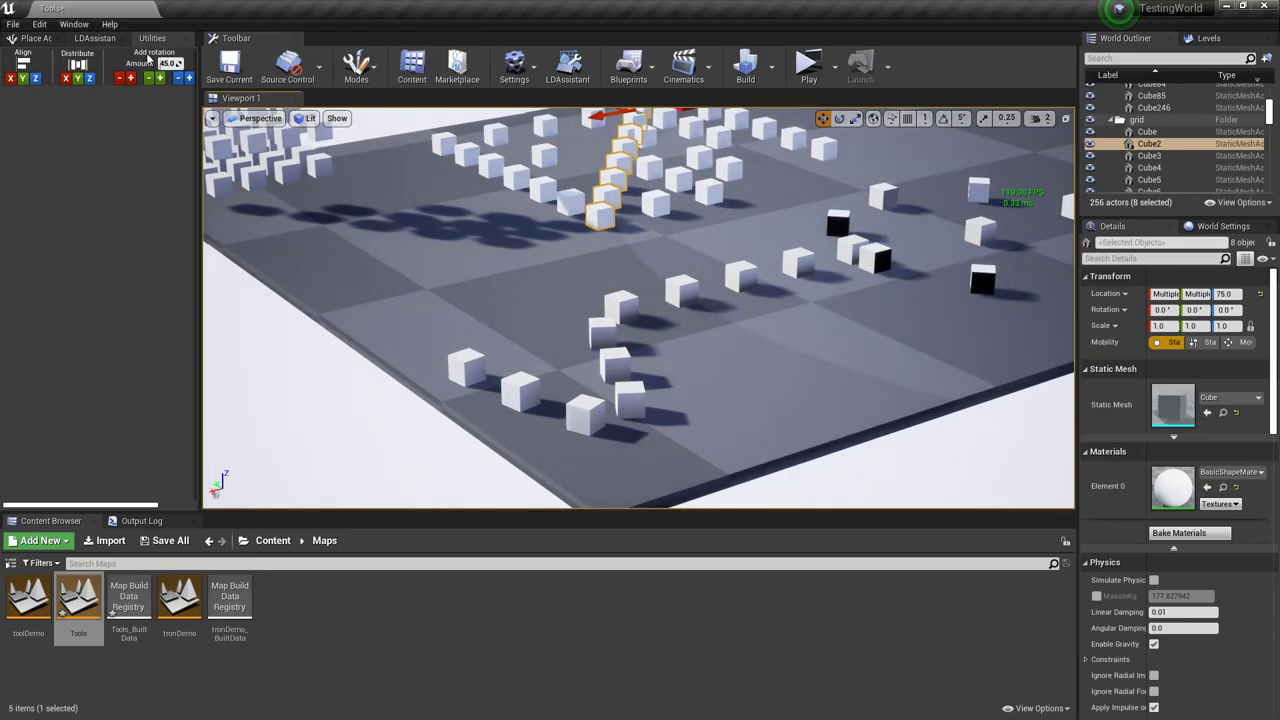
- Set the added rotation amount to 60 and try it in both directions on Y for the selected white cube, undoing each rotation
left_click_drag(200, 74, 276, 100)
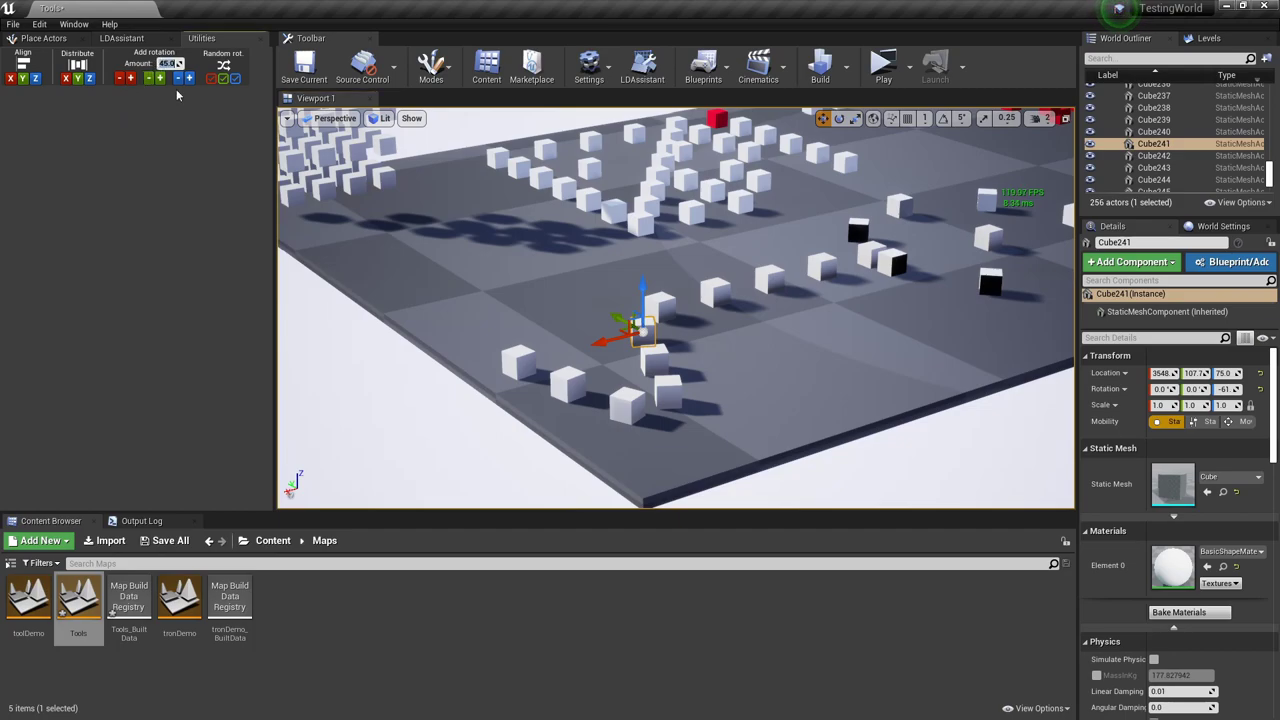
type("60")
left_click(131, 80)
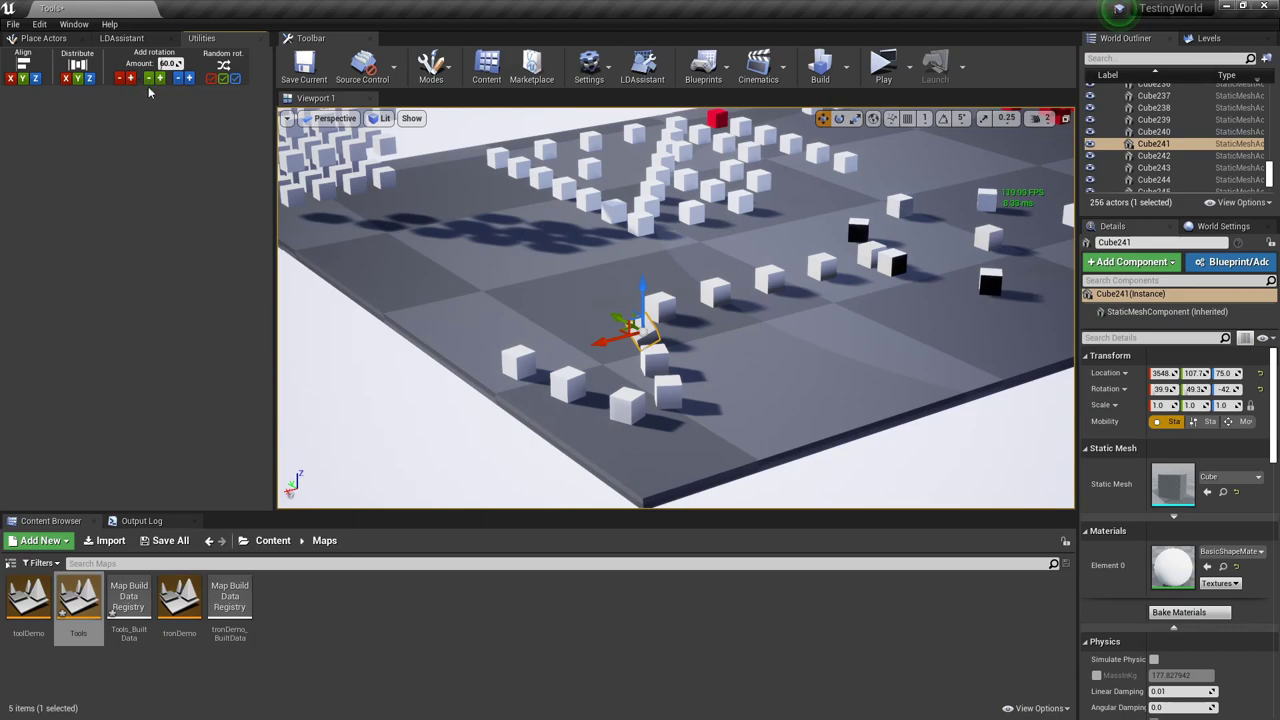
key("ctrl+z")
left_click(122, 82)
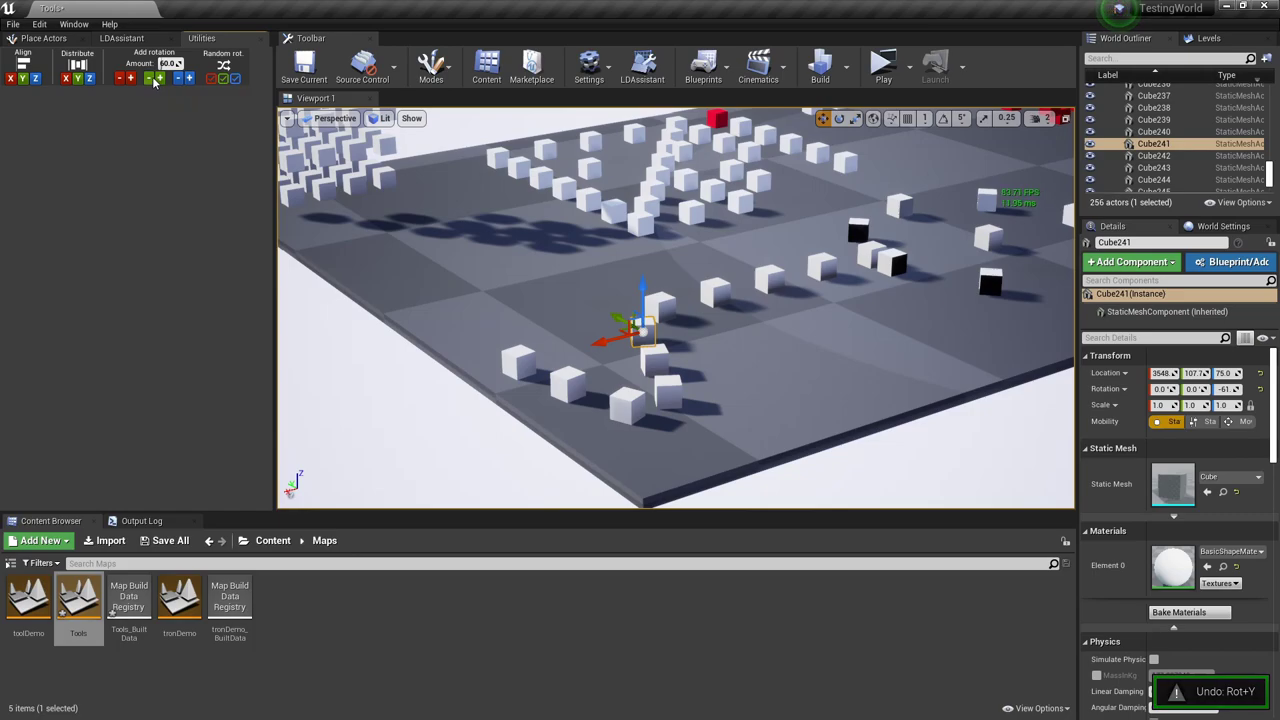
- Try rotating the selected cube about the Z axis in 60-degree increments, returning it to its starting rotation
left_click(177, 79)
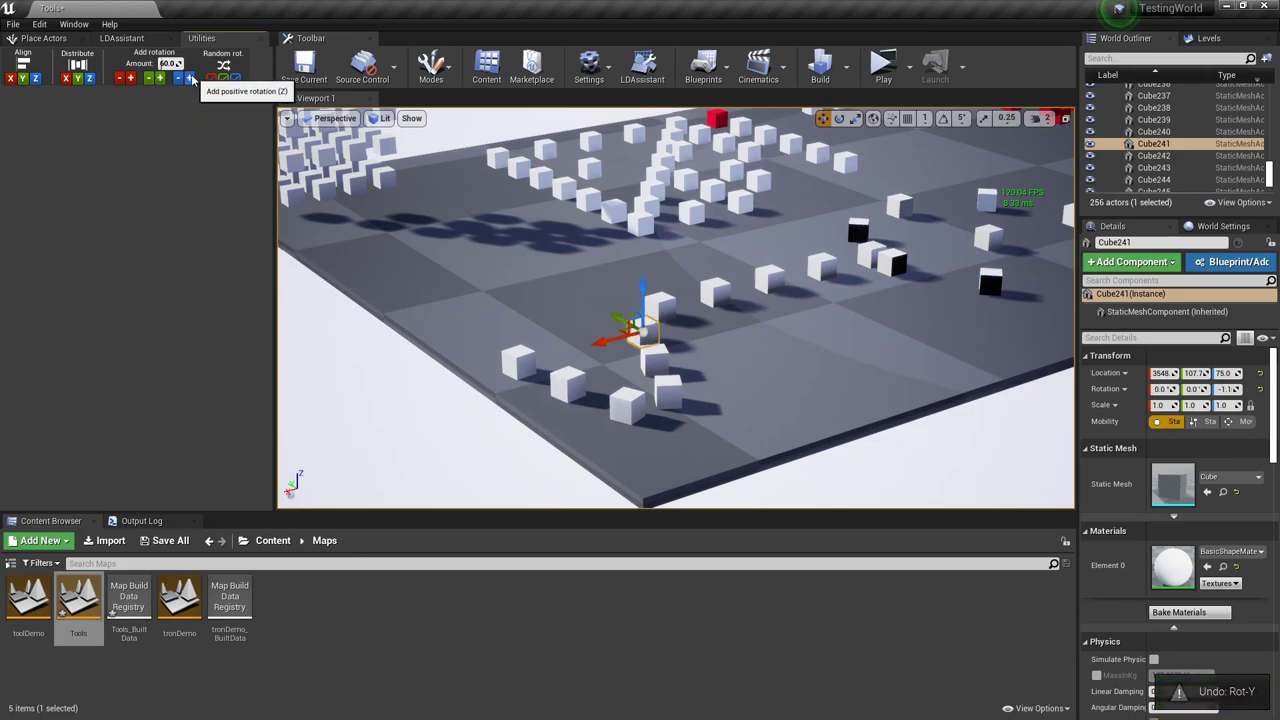
left_click(180, 80)
left_click(180, 80)
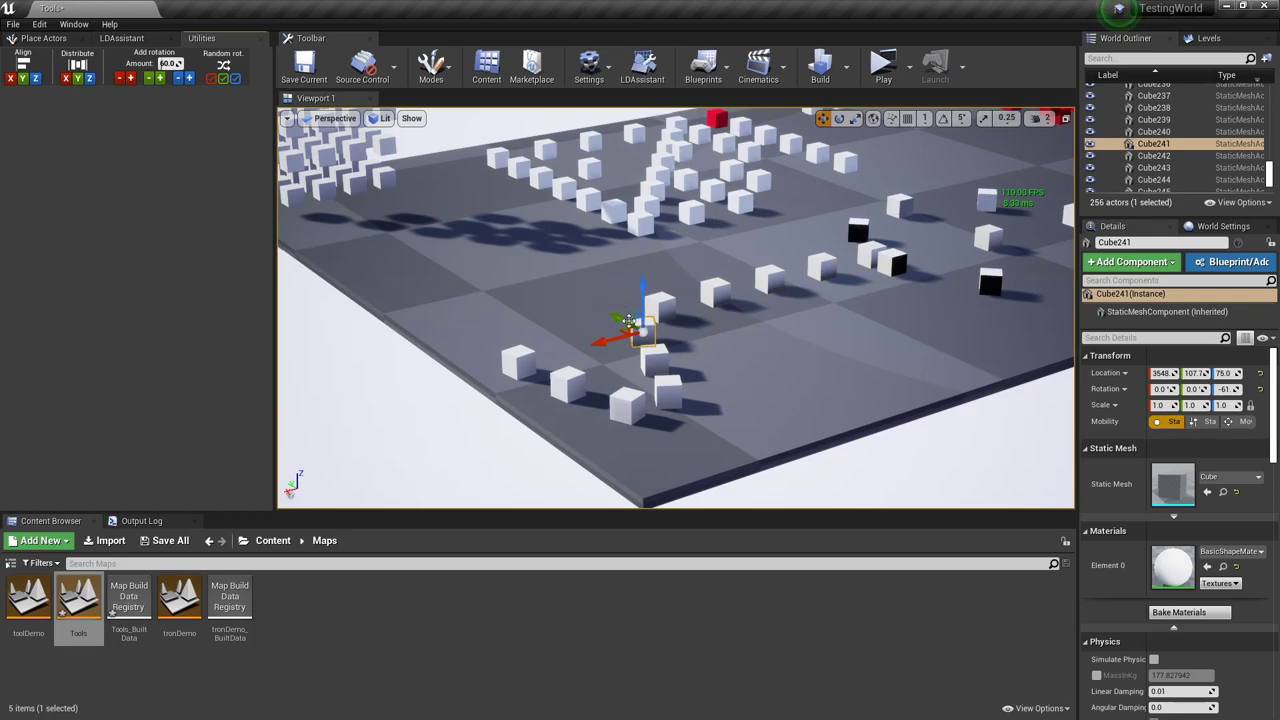
- Try a random rotation on the selected cube and undo it
right_click_drag(653, 361, 642, 361)
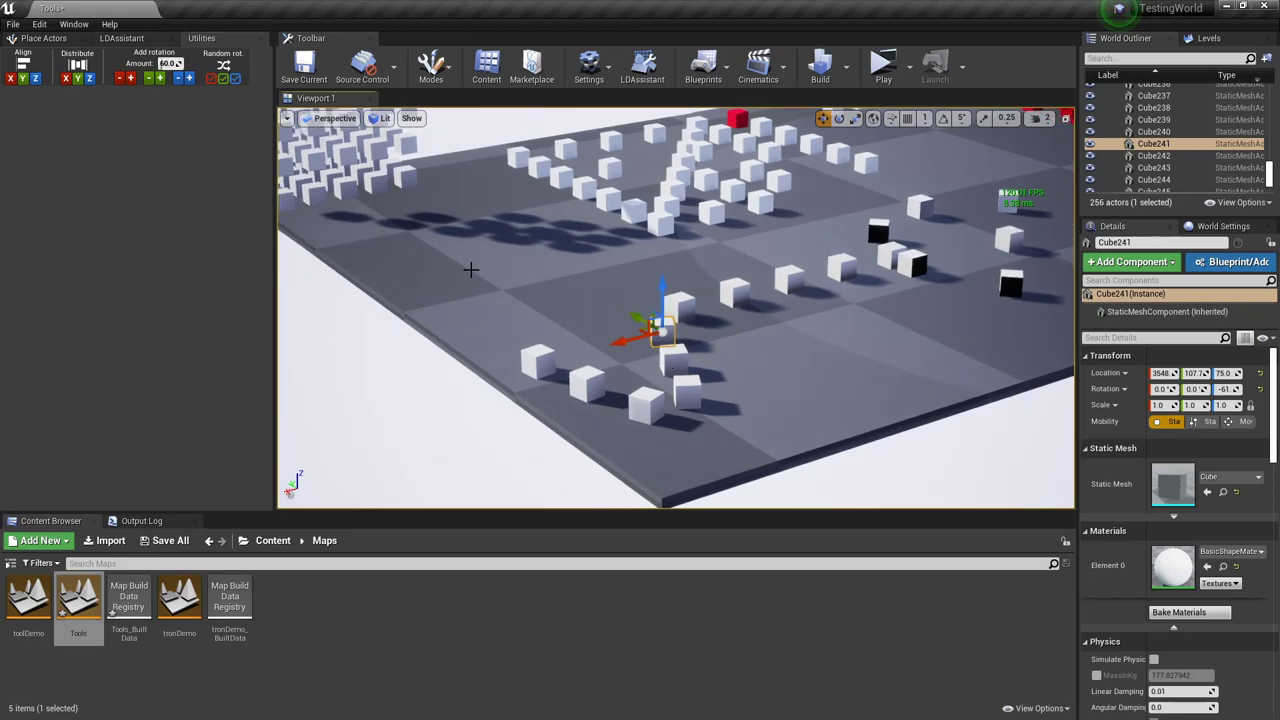
left_click(224, 65)
key("ctrl+z")
right_click_drag(334, 363, 317, 394)
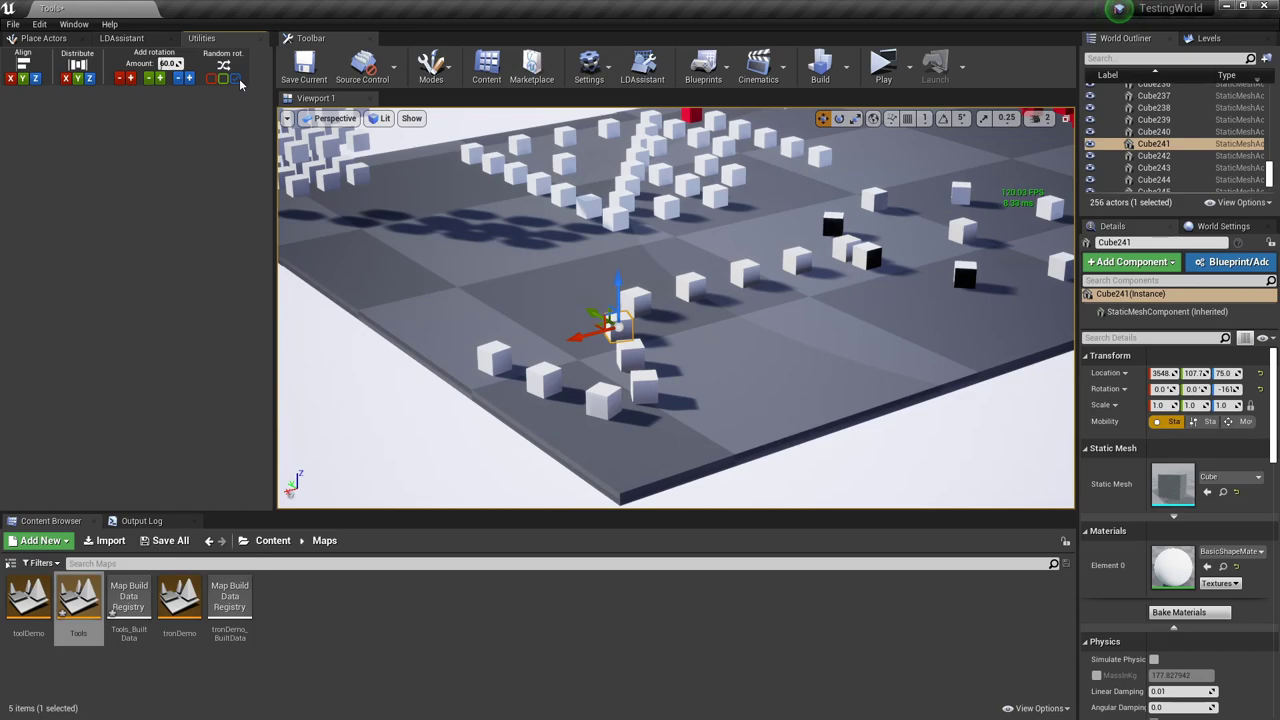
- Limit the random rotation to the Z axis and apply it several times to the selected cube
left_click(226, 68)
left_click(226, 68)
left_click(226, 68)
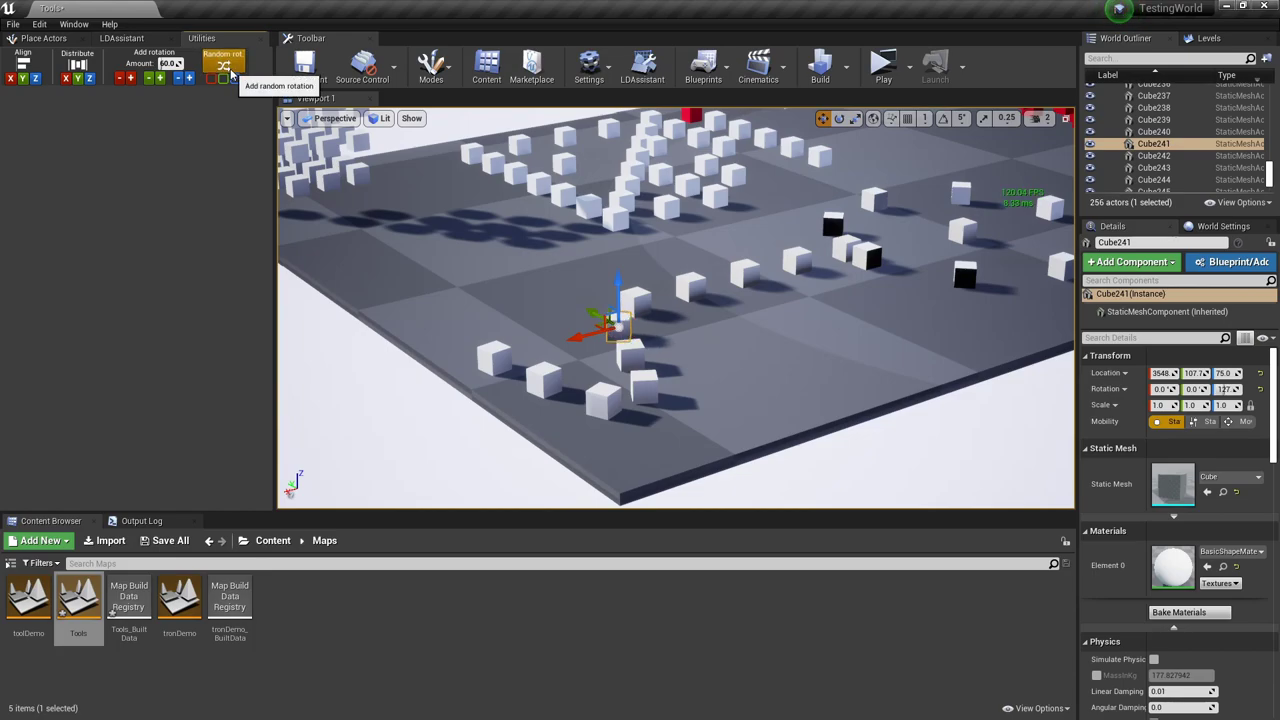
left_click(228, 70)
left_click(228, 70)
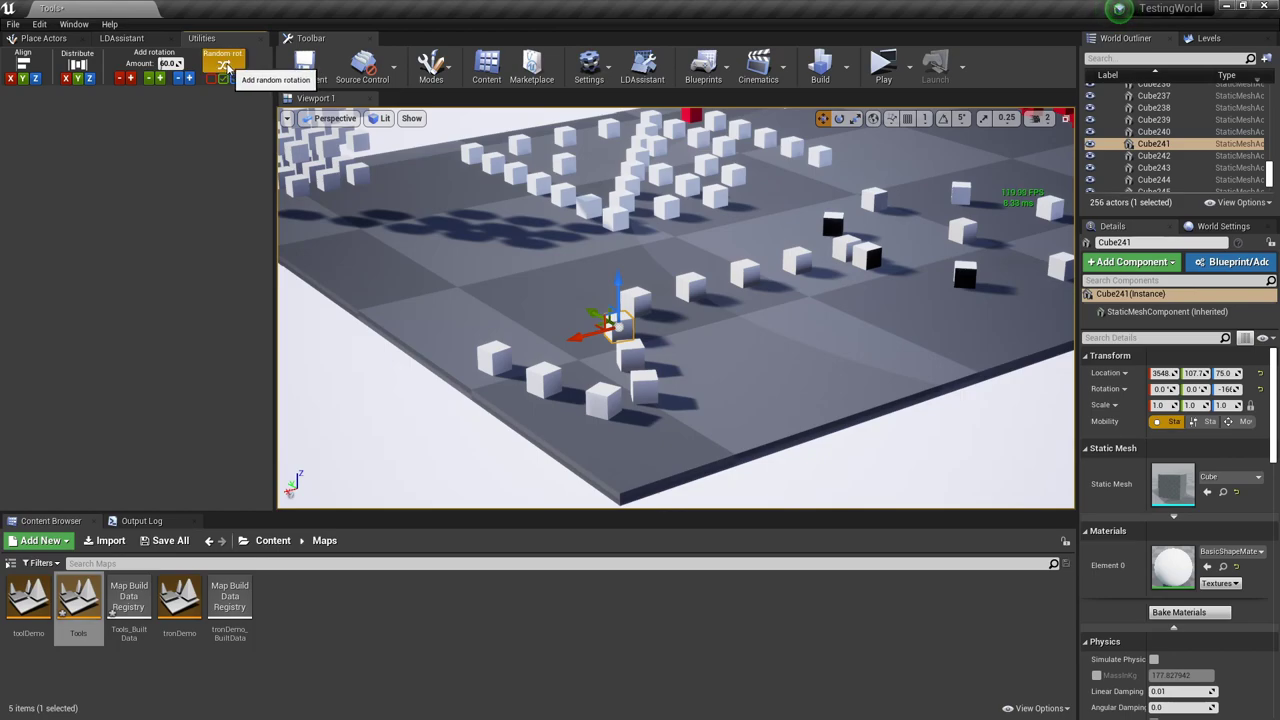
- Apply random rotation several times to the selected cube with the Y and Z axes enabled
left_click(226, 68)
left_click(226, 69)
left_click(225, 70)
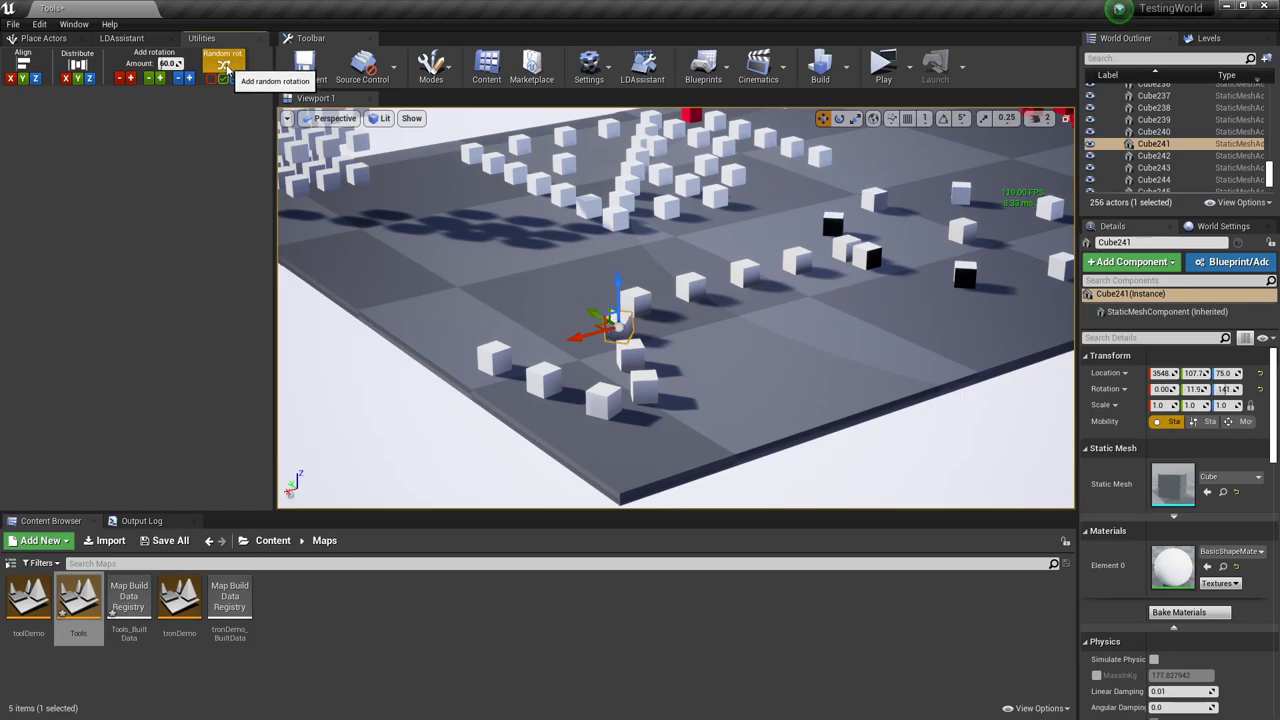
left_click(226, 70)
left_click(226, 70)
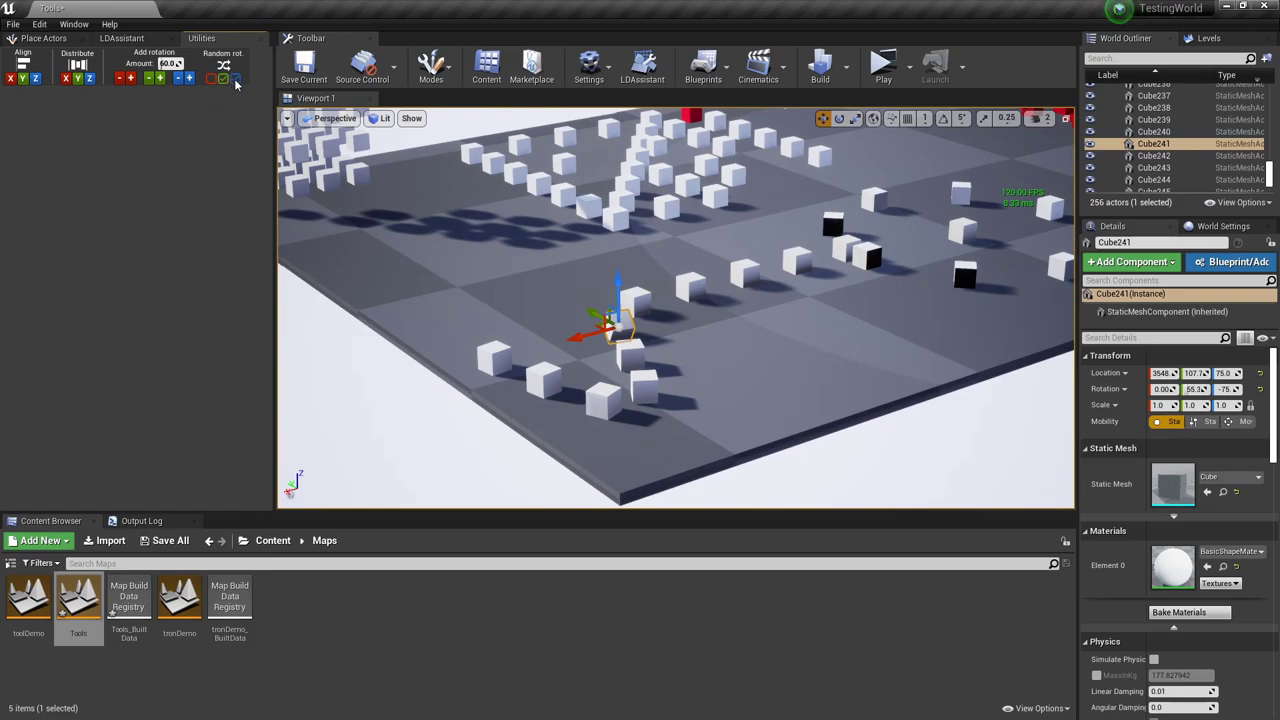
- Keep re-applying random rotation to the single selected cube until it sits at a clearly tilted angle
left_click(228, 68)
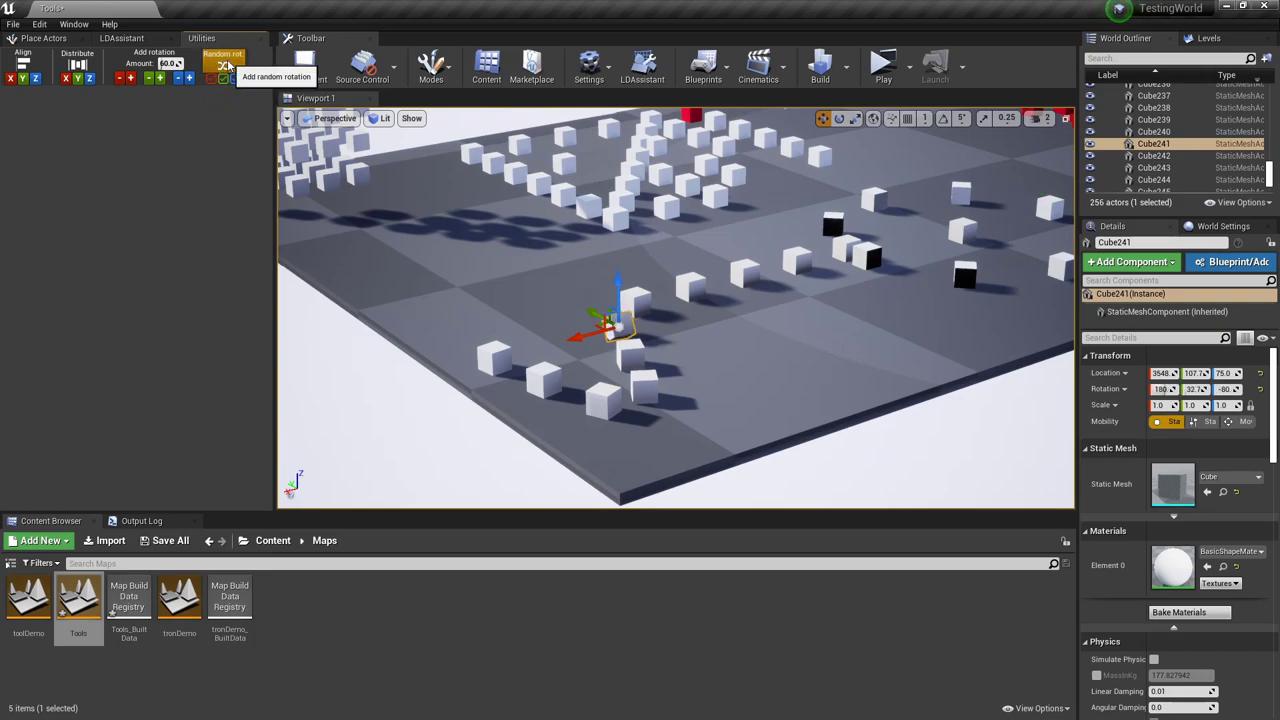
left_click(228, 66)
left_click(227, 65)
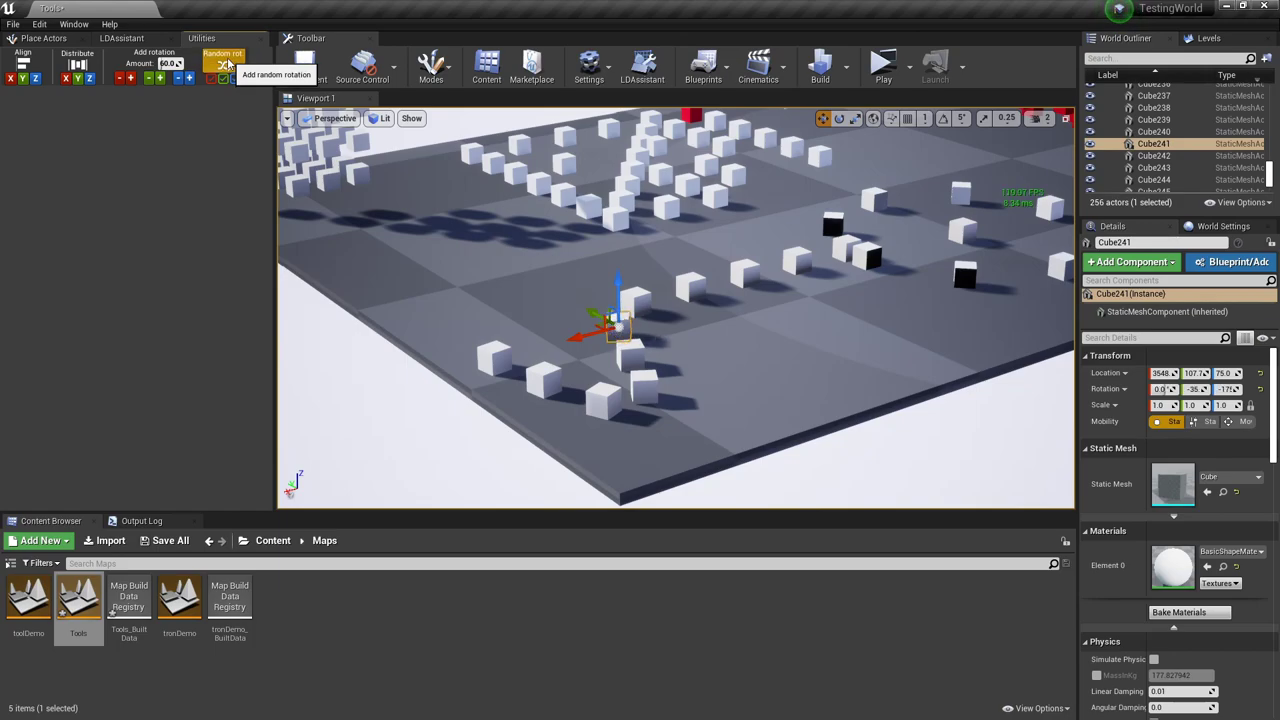
left_click(228, 64)
left_click(228, 64)
left_click(228, 64)
left_click(228, 64)
left_click(228, 64)
left_click(228, 64)
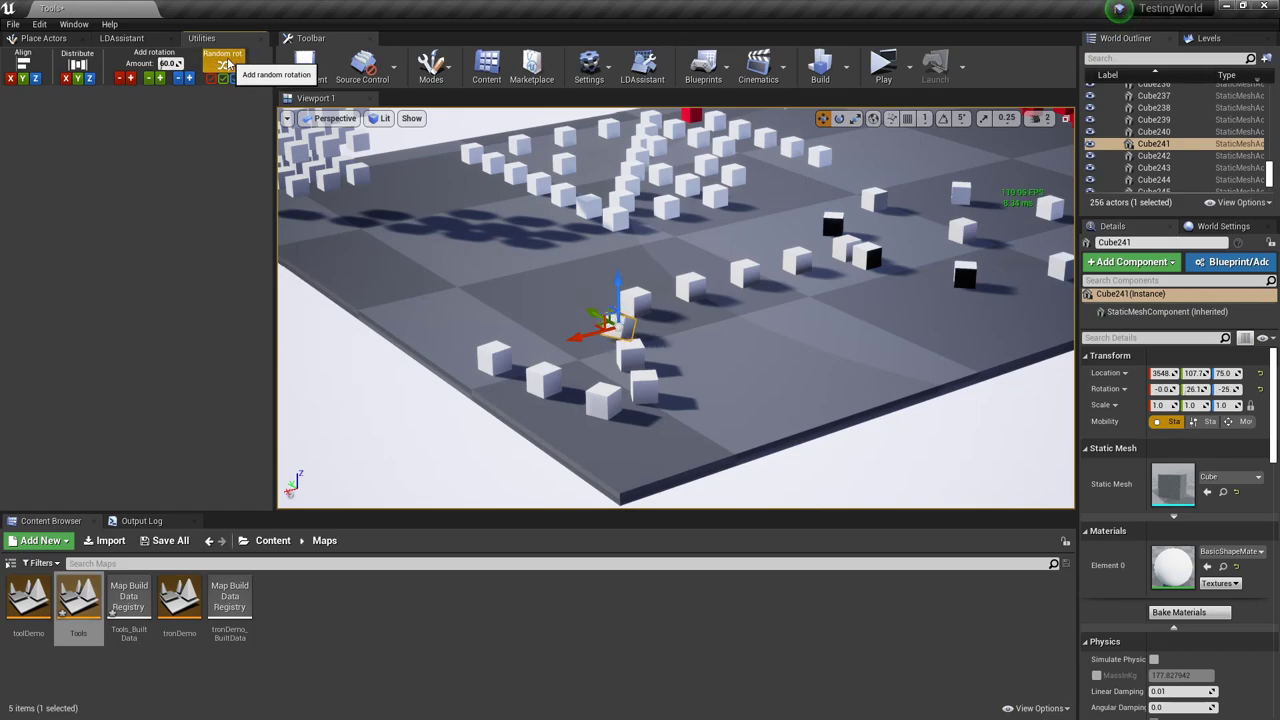
left_click(228, 66)
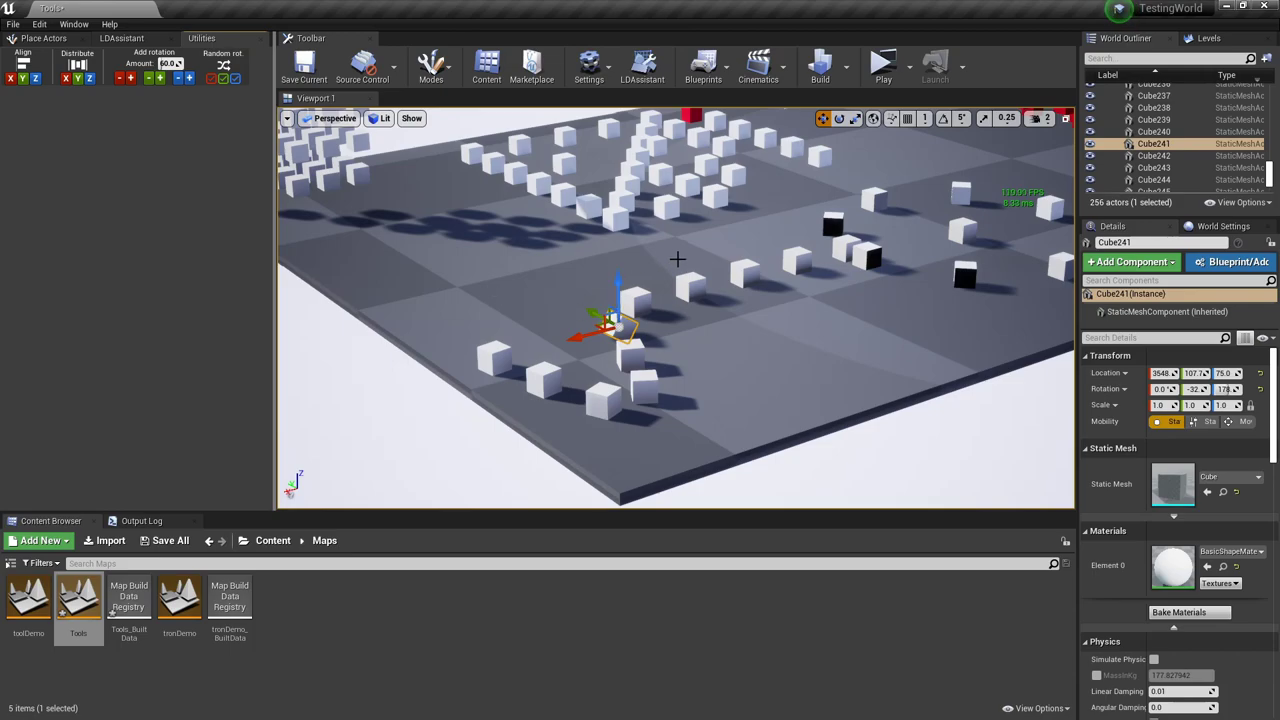
- Add five neighbouring cubes along the curved row to the selection and apply random rotation repeatedly to all six
left_click(646, 292, "ctrl")
left_click(639, 358, "ctrl")
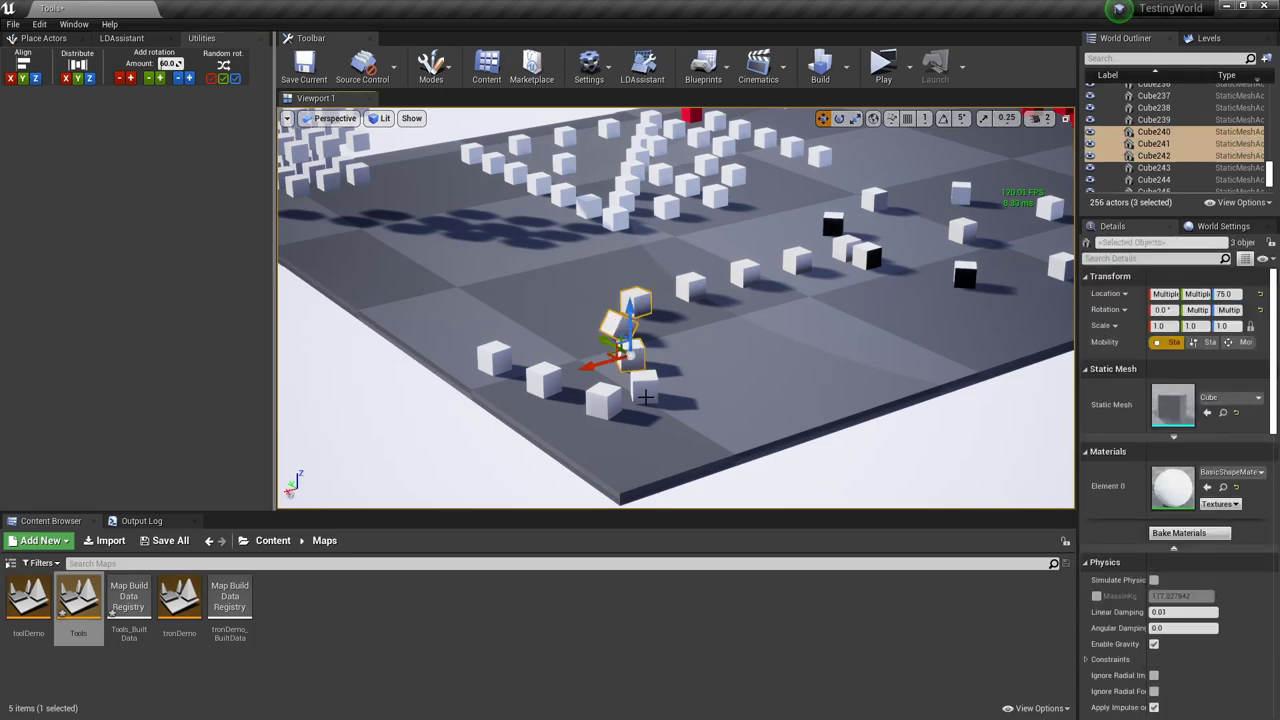
left_click(645, 388, "ctrl")
left_click(602, 400, "ctrl")
left_click(541, 378, "ctrl")
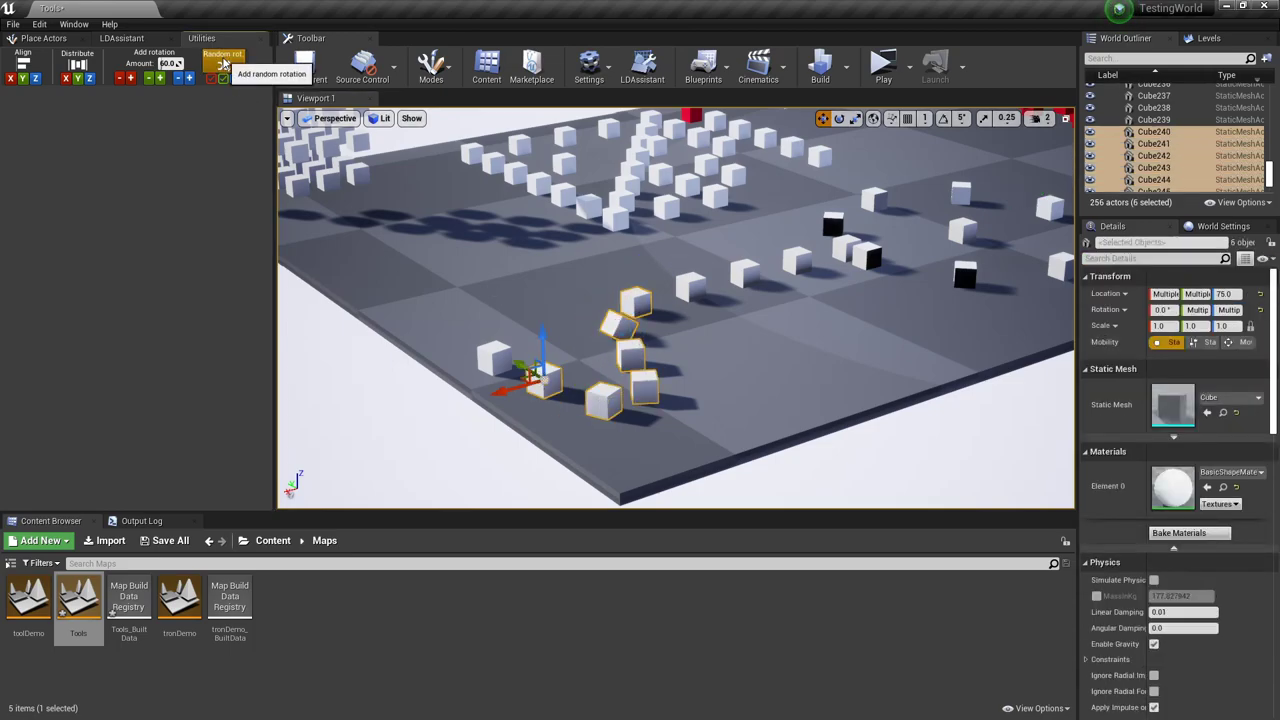
left_click(224, 64)
left_click(224, 64)
left_click(224, 64)
left_click(224, 64)
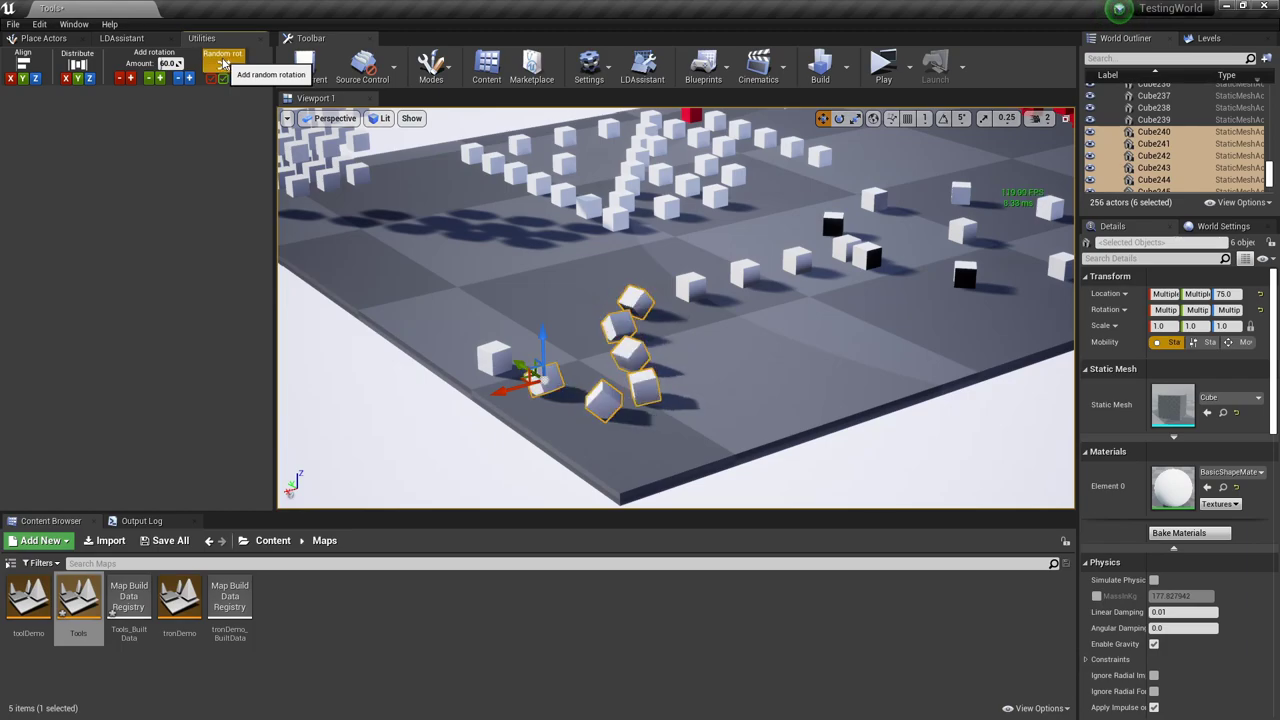
left_click(224, 64)
left_click(224, 64)
left_click(224, 64)
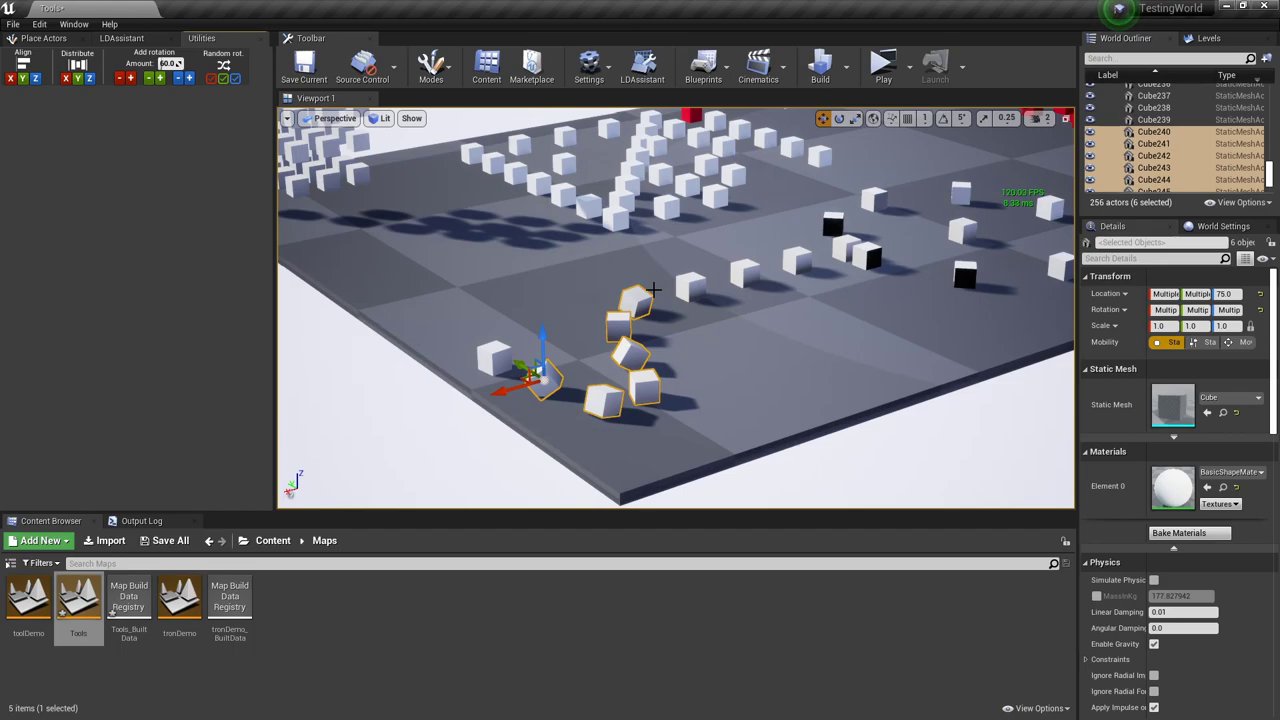
- Examine the randomly rotated cubes, the stacked cube block and the grid arrangement from several sides of the level
scroll(651, 297, "down", 2)
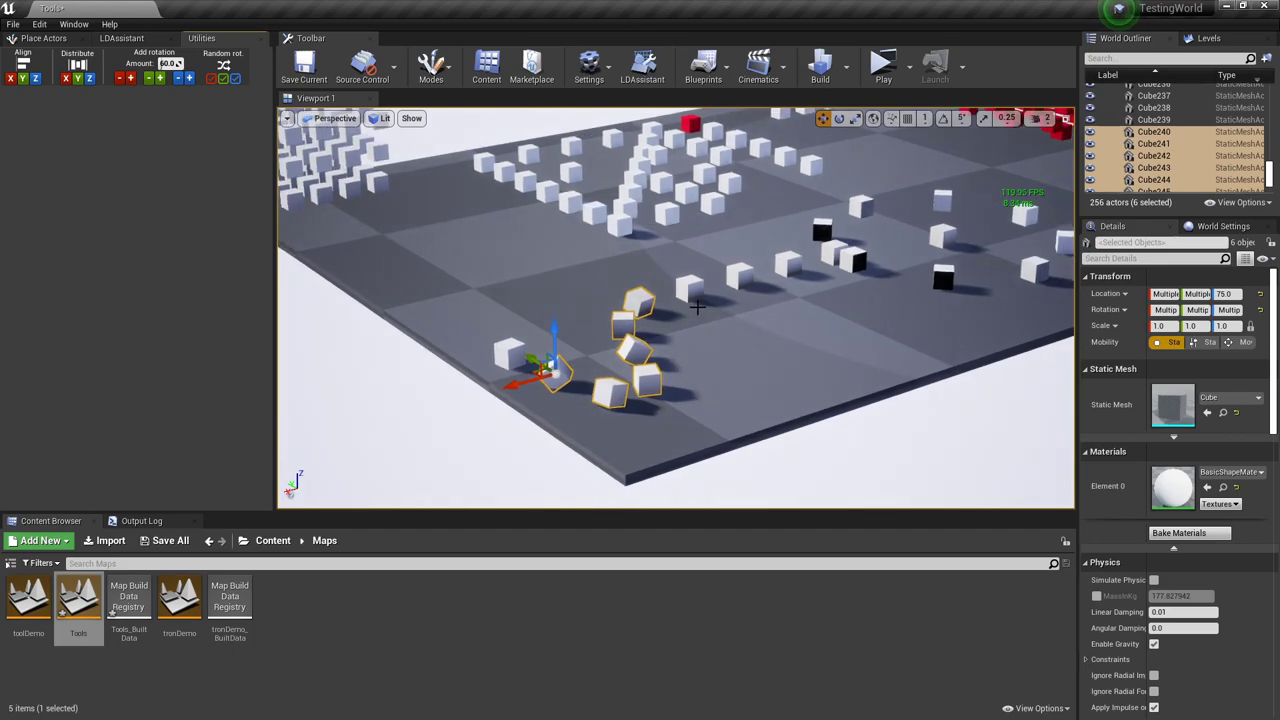
right_click_drag(651, 297, 736, 220)
right_click_drag(1005, 277, 833, 372)
right_click_drag(651, 297, 610, 217)
right_click_drag(588, 298, 500, 345)
key("d")
key("d")
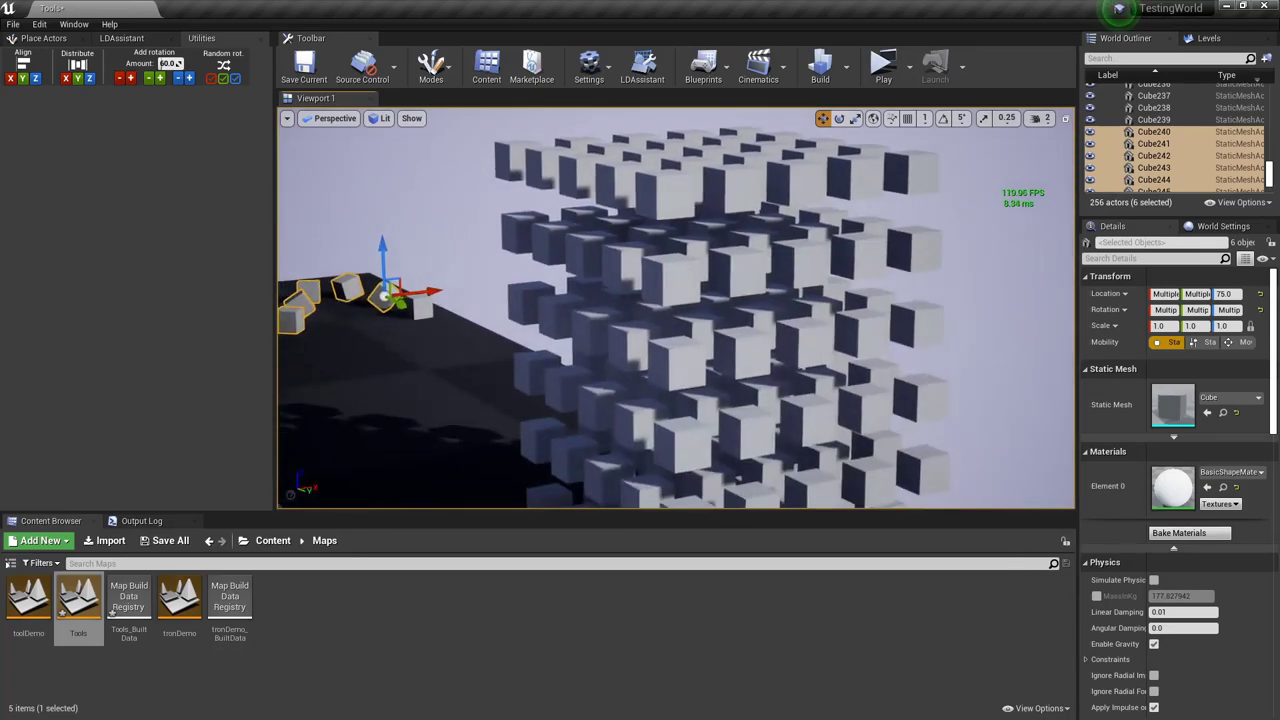
right_click_drag(760, 308, 704, 311)
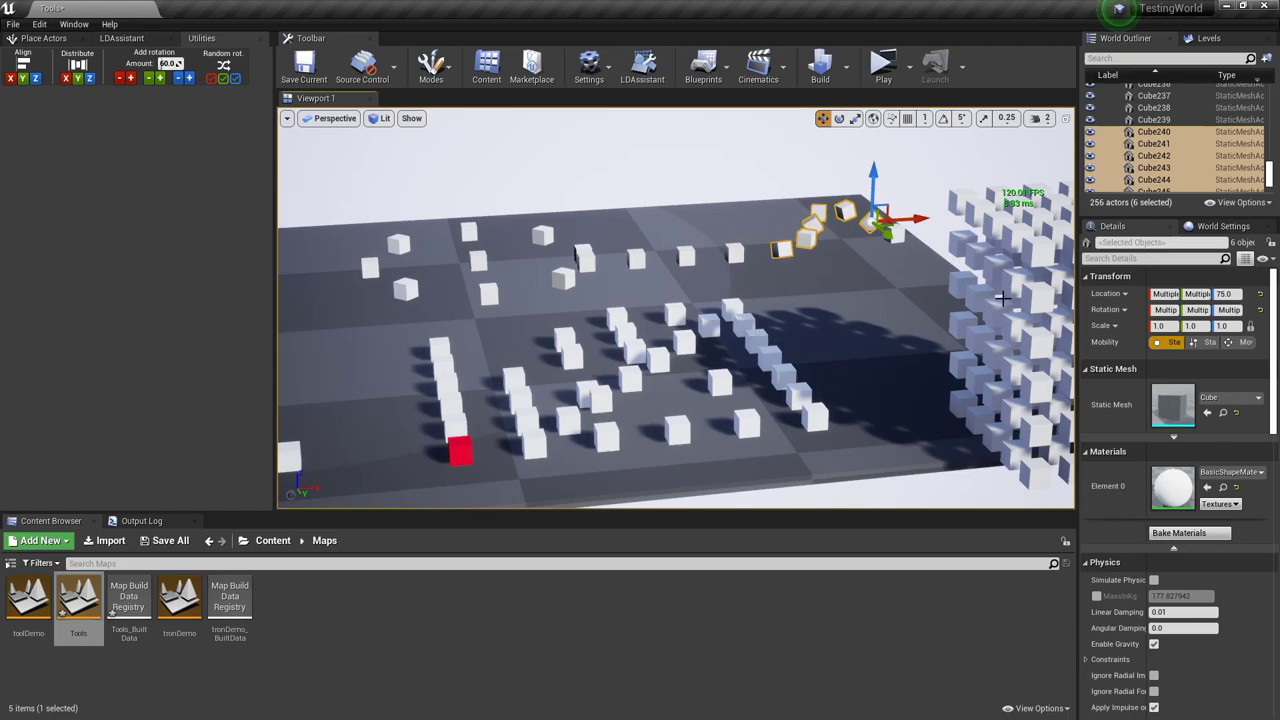
key("d")
right_click_drag(901, 249, 850, 220)
right_click_drag(1005, 258, 922, 245)
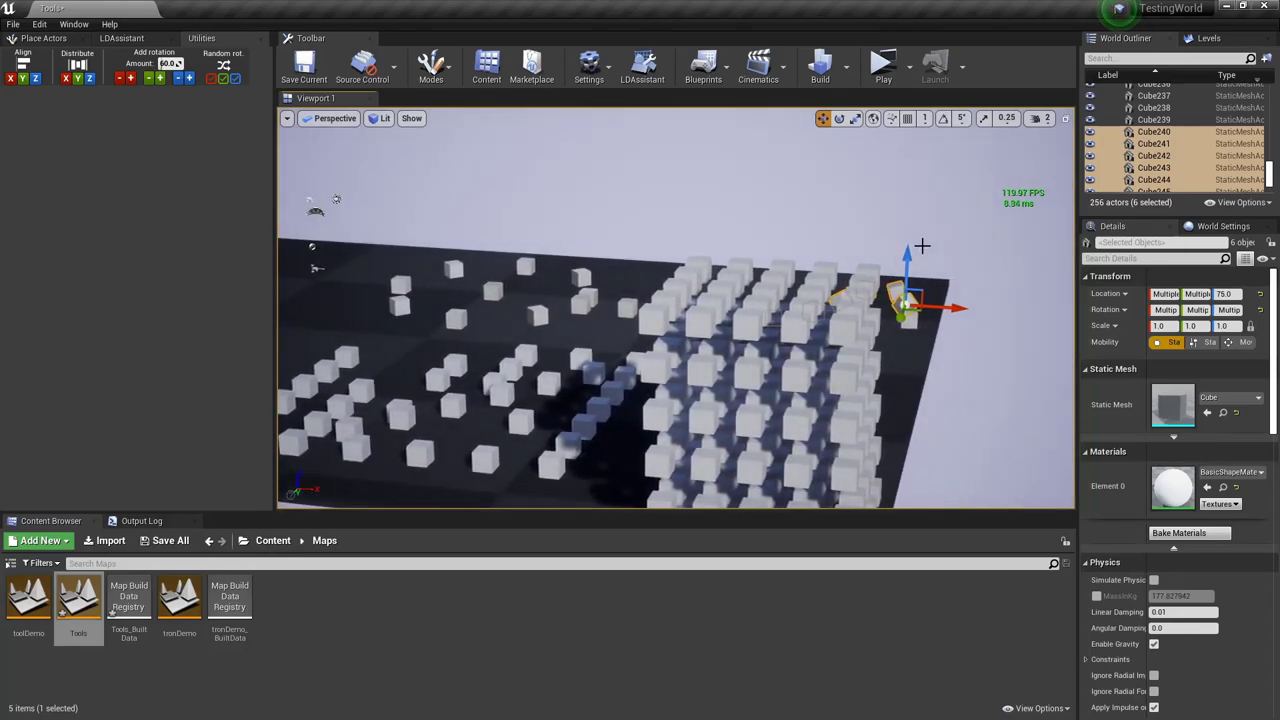